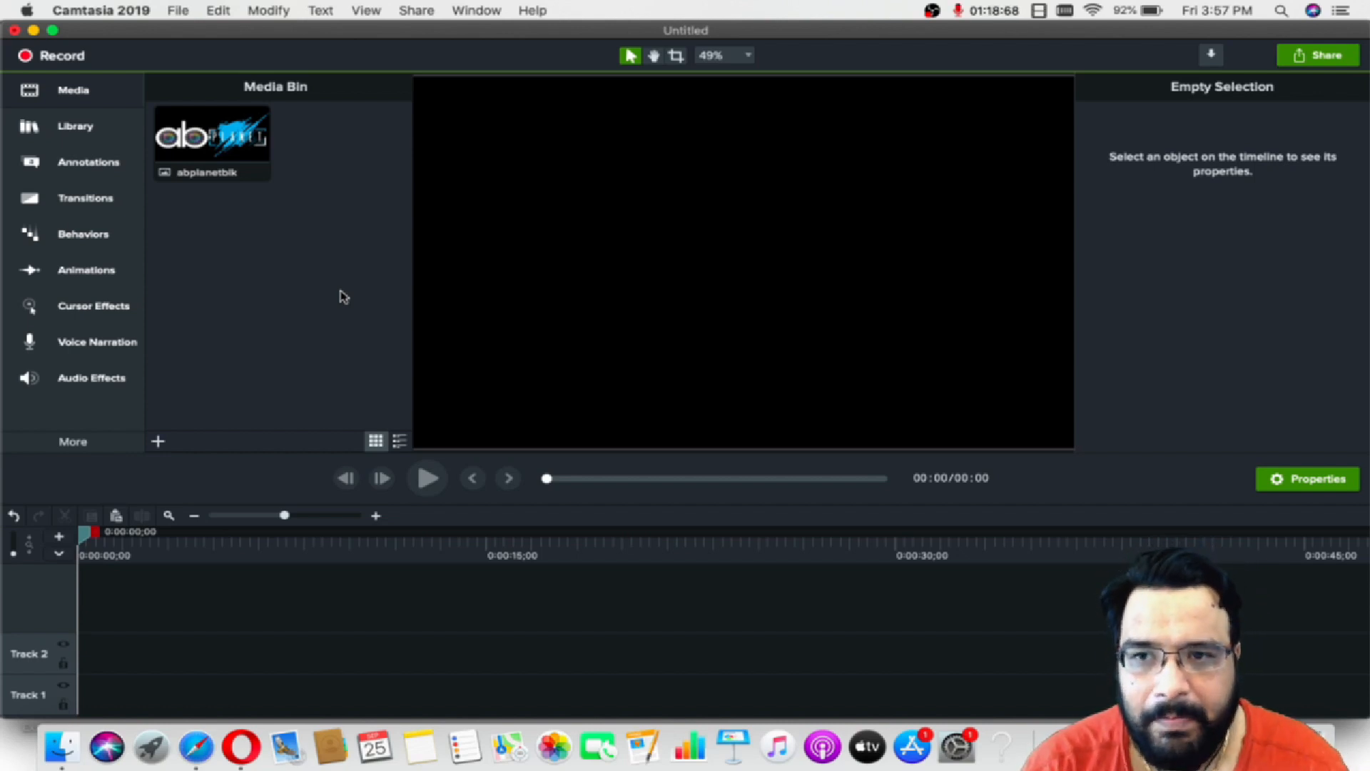
# Place the abplanetblk image at the start of Track 2, scale it to about 36.1%, and centre it on the canvas
pyautogui.moveTo(217, 145); pyautogui.dragTo(82, 667)
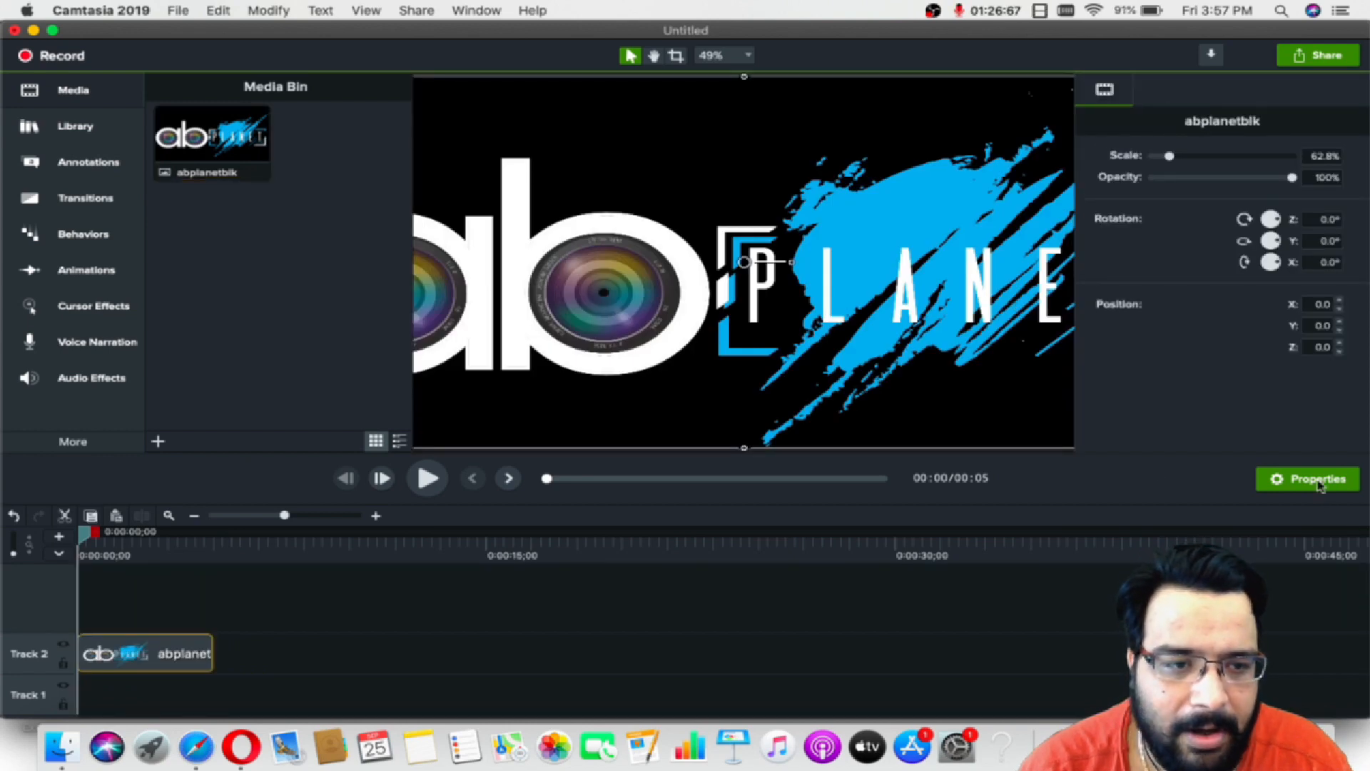
pyautogui.click(1319, 485)
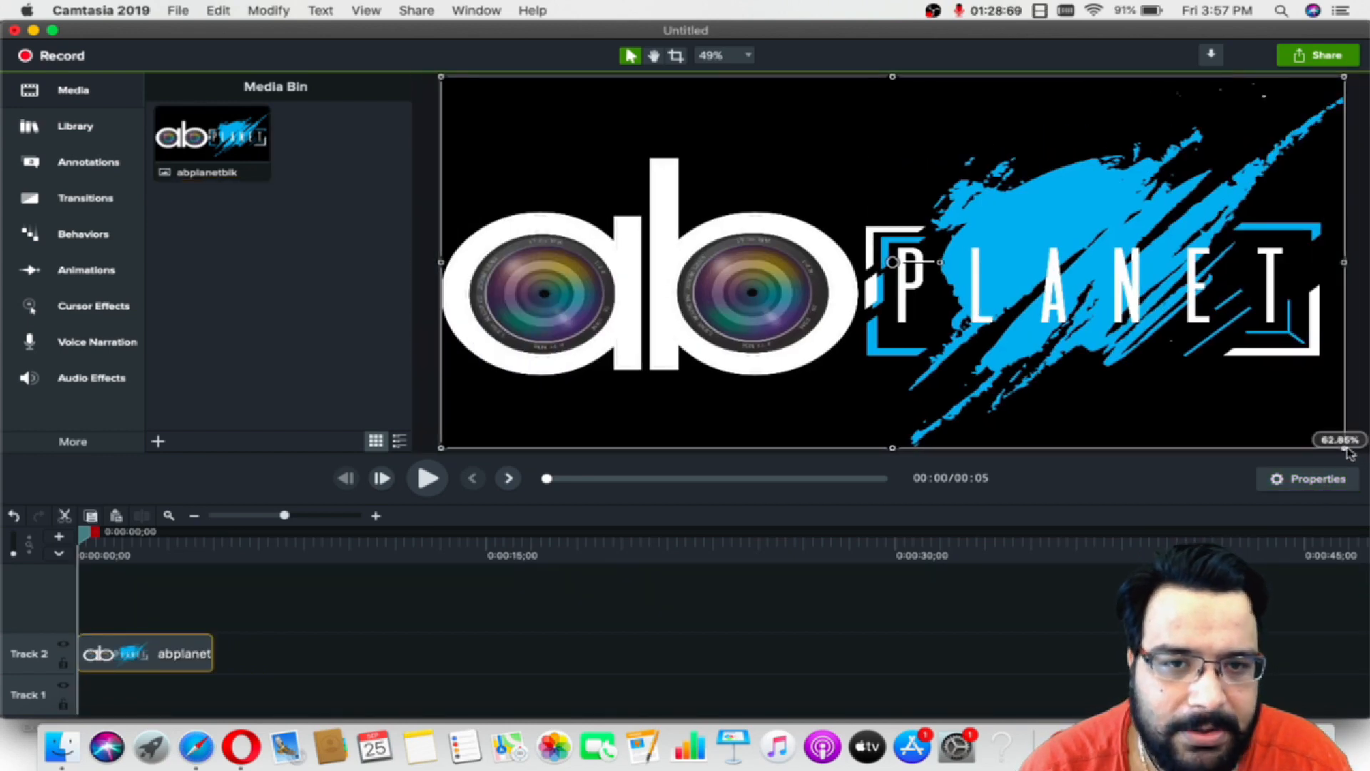
pyautogui.moveTo(1346, 449); pyautogui.dragTo(887, 293)
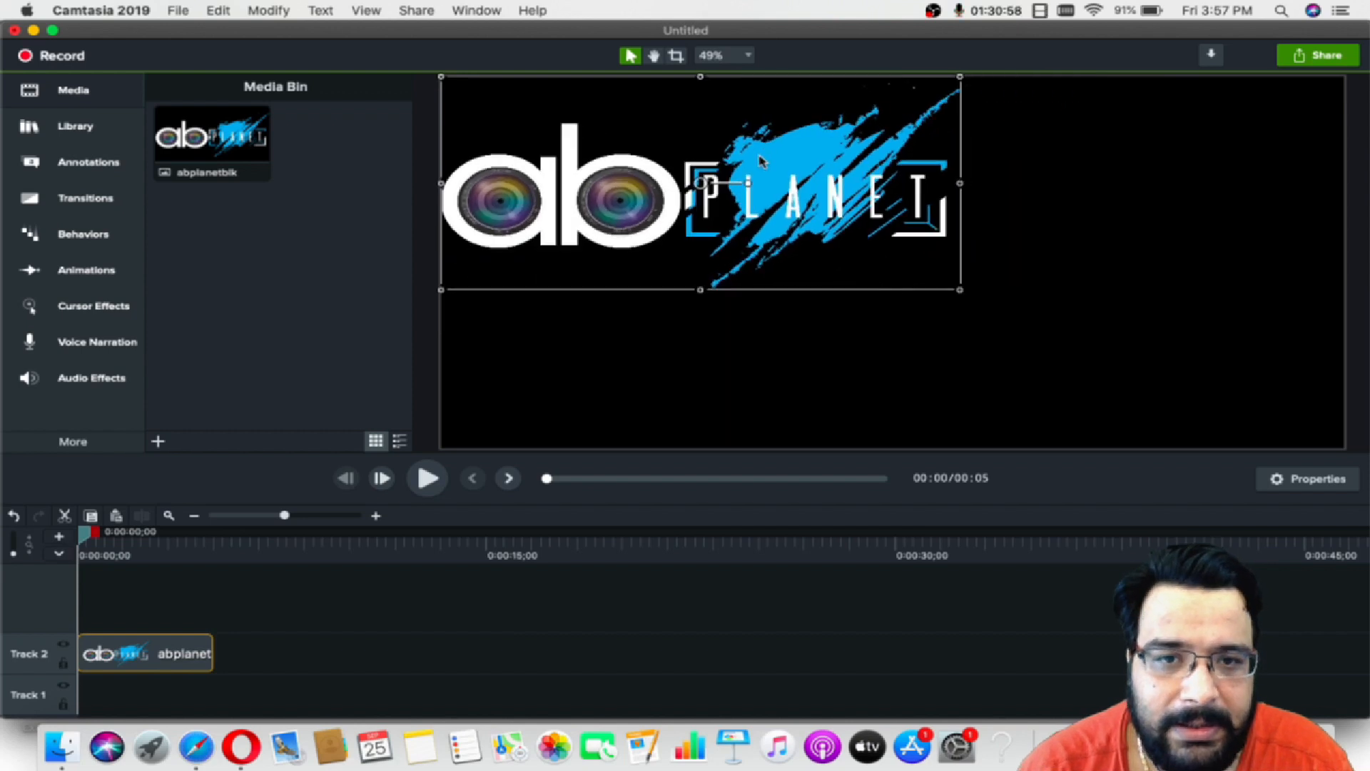
pyautogui.moveTo(750, 202); pyautogui.dragTo(943, 277)
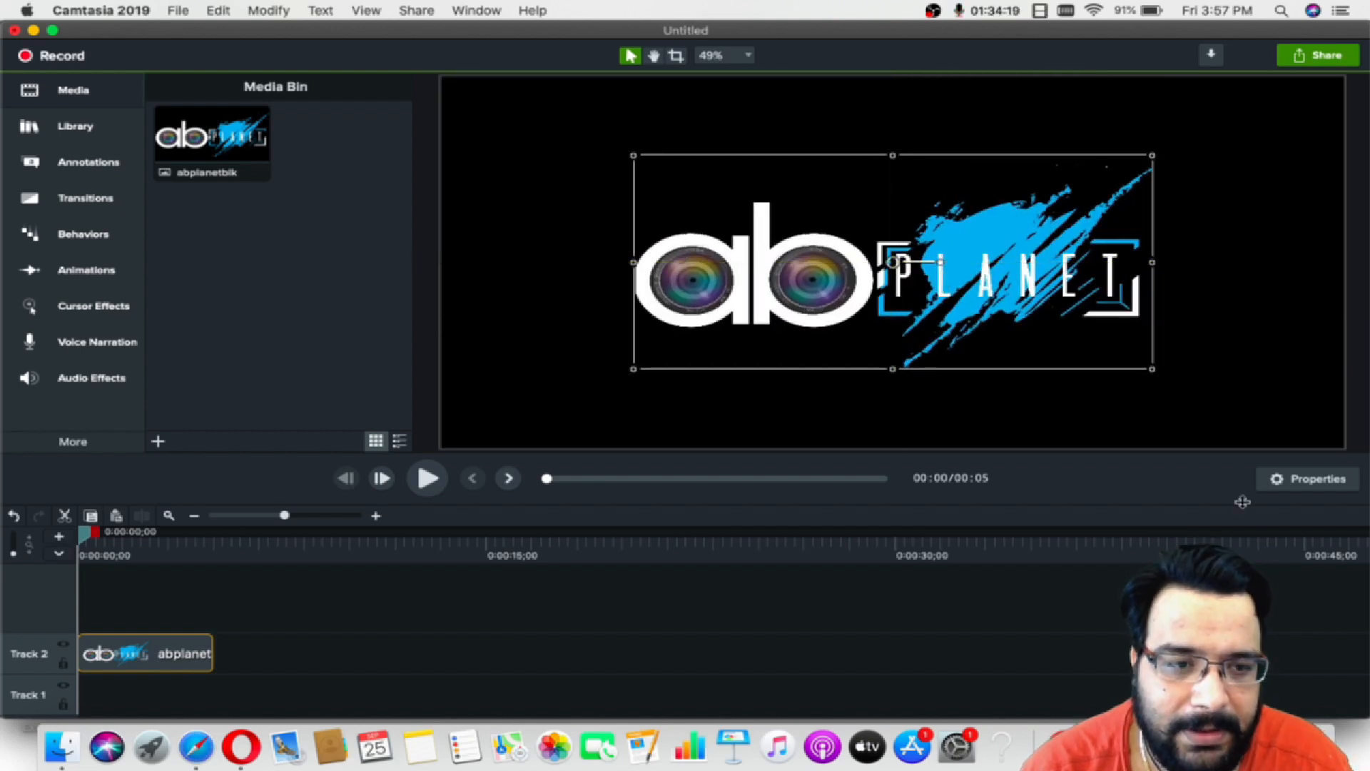
pyautogui.click(1315, 479)
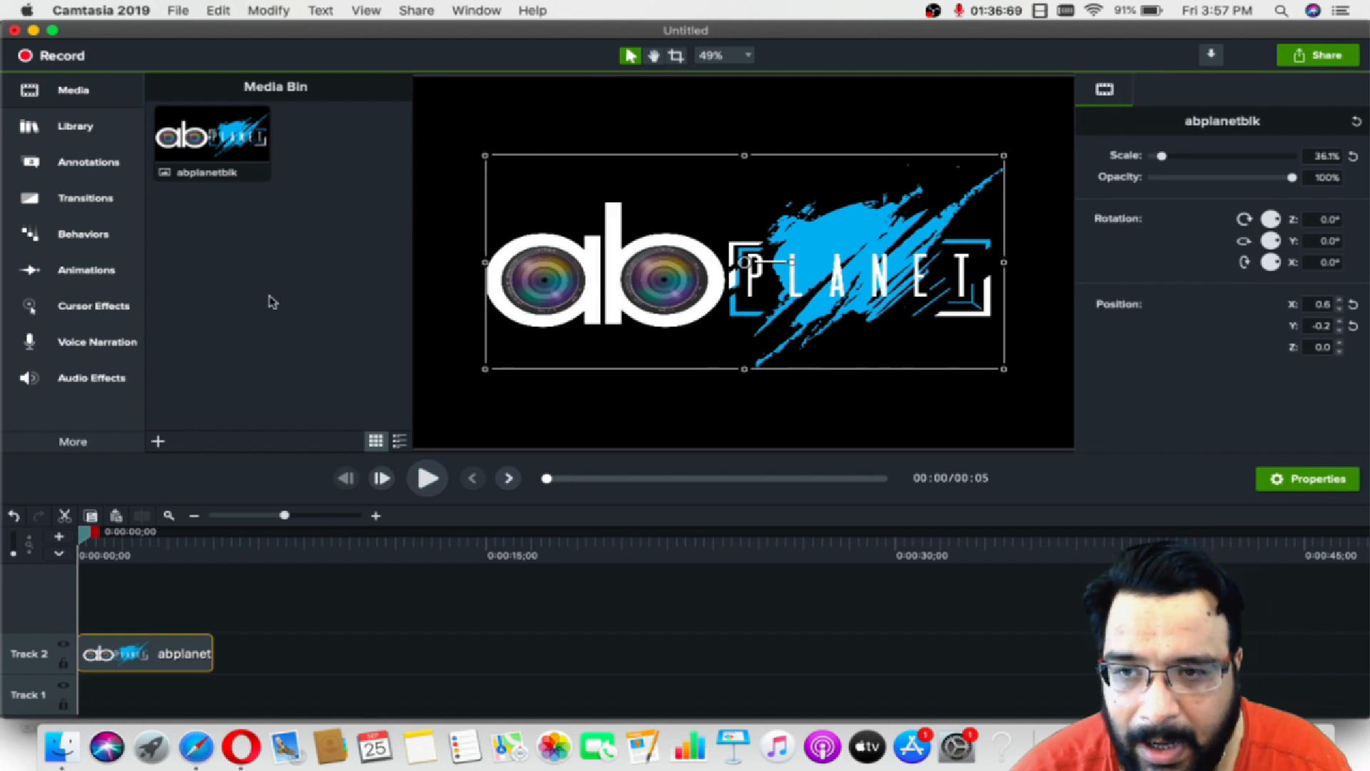
# Add a Custom animation to the logo clip and stretch it to end at 0:00:04;03 with a duration of 0:00:02;45
pyautogui.click(121, 272)
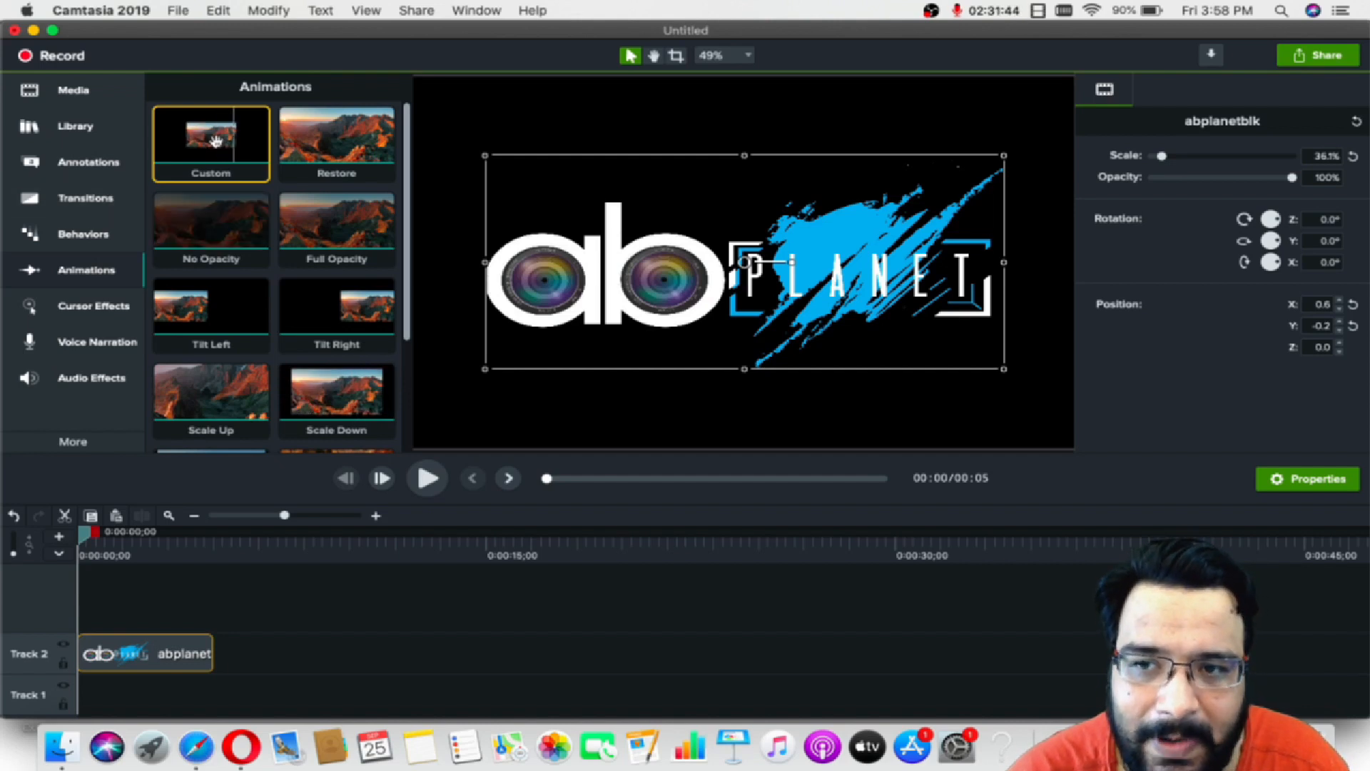
pyautogui.moveTo(216, 141); pyautogui.dragTo(155, 658)
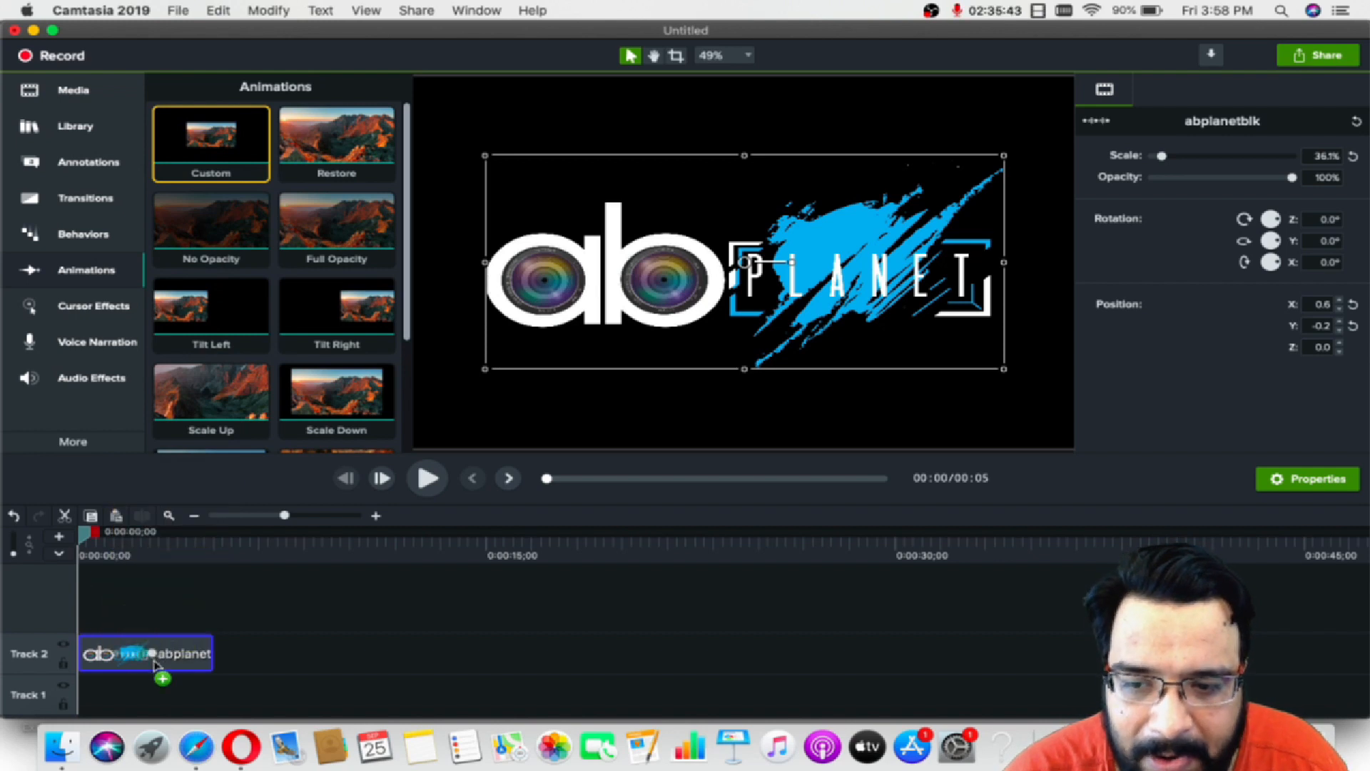
pyautogui.click(155, 663)
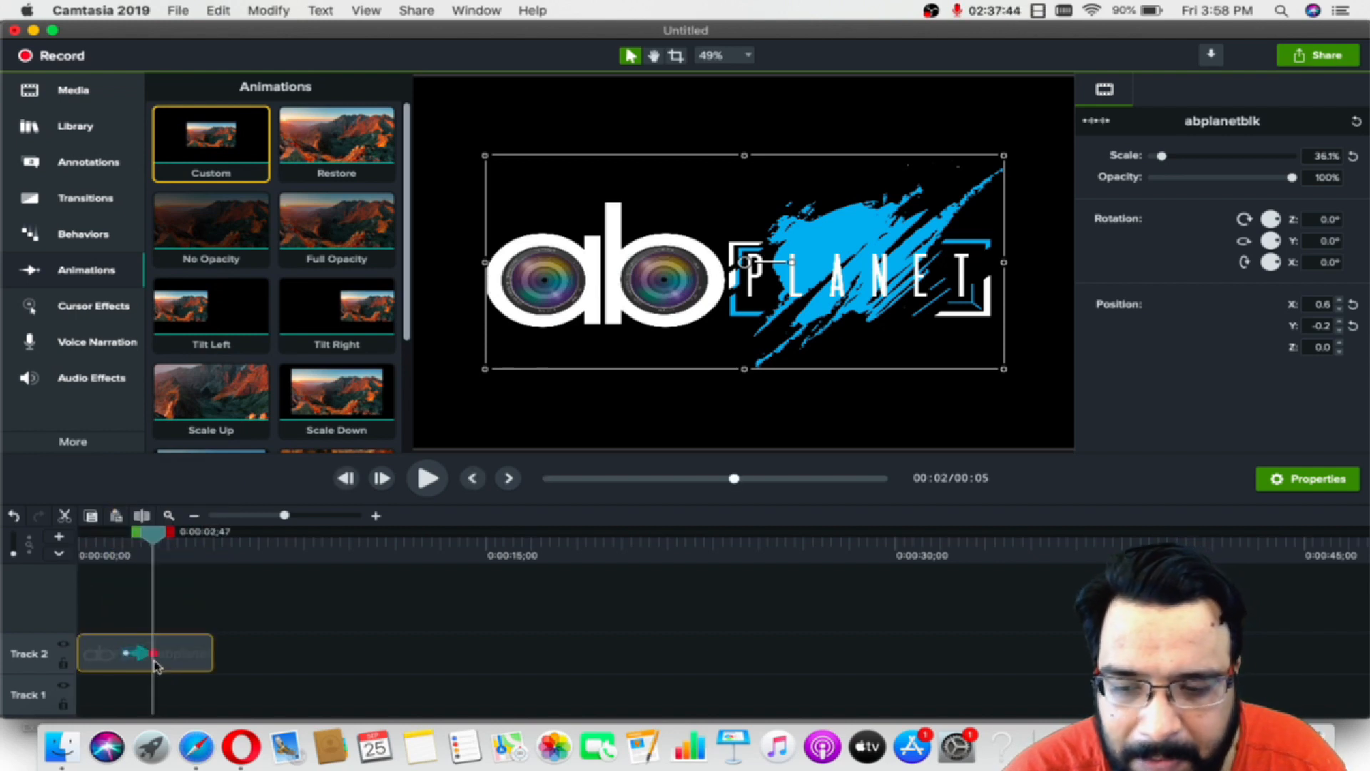
pyautogui.click(128, 655)
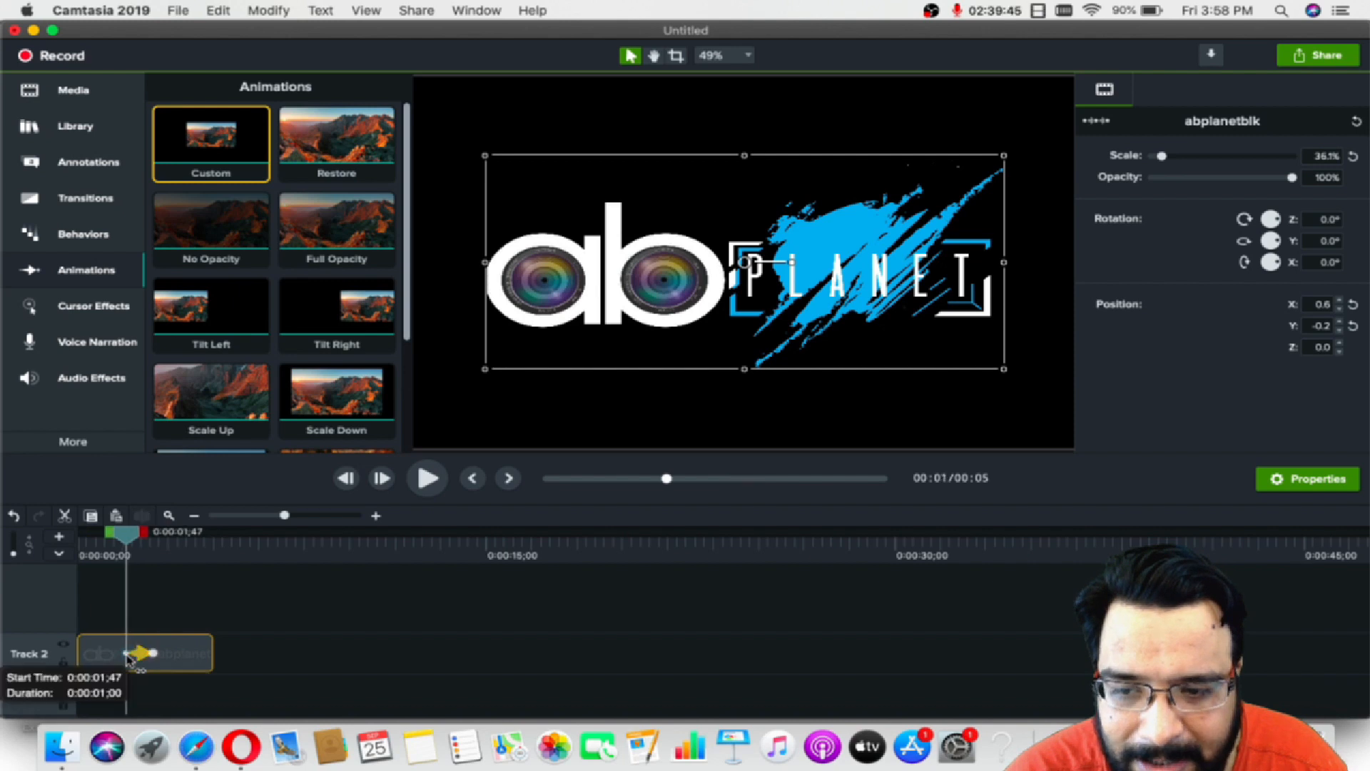
pyautogui.moveTo(128, 655); pyautogui.dragTo(95, 654)
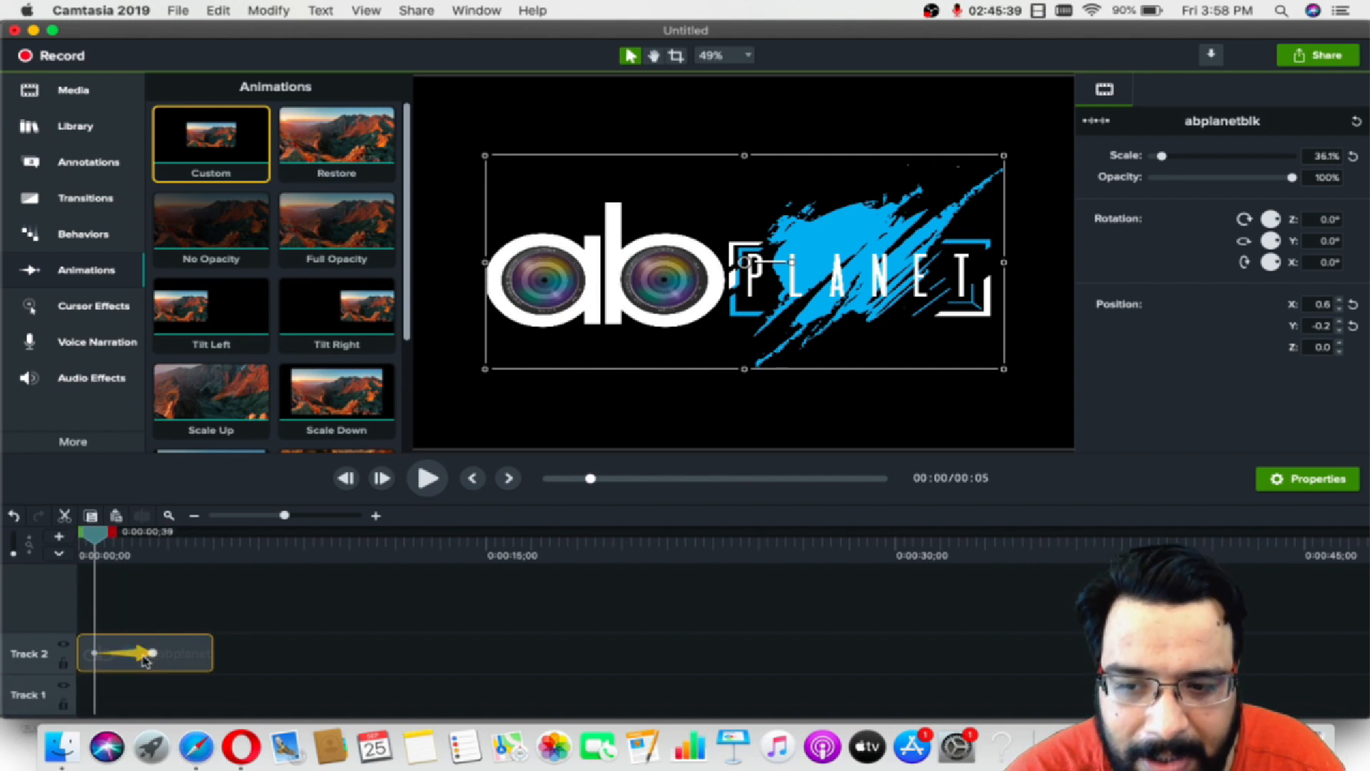
pyautogui.moveTo(144, 660)
pyautogui.mouseDown()
pyautogui.moveTo(192, 662)
pyautogui.moveTo(137, 666)
pyautogui.moveTo(162, 662)
pyautogui.mouseUp()
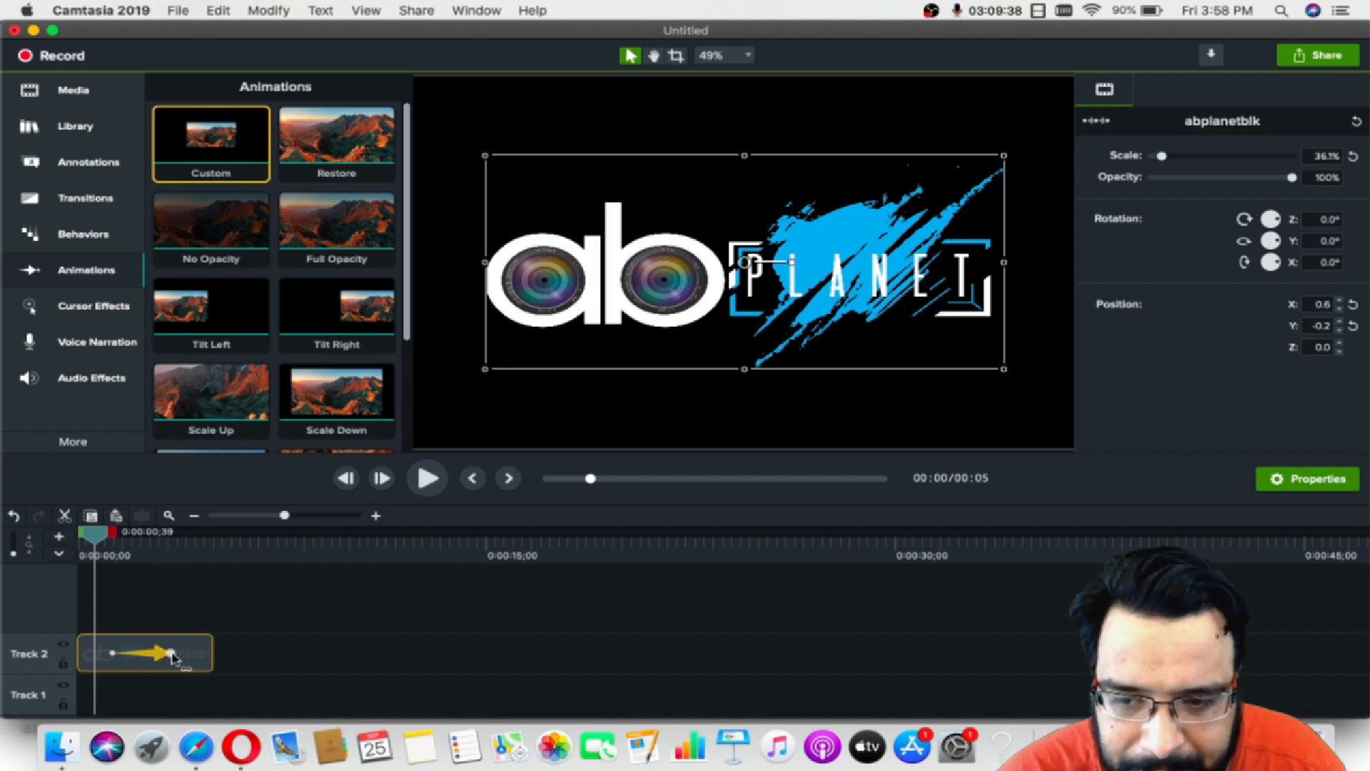
pyautogui.moveTo(171, 654)
pyautogui.mouseDown()
pyautogui.moveTo(198, 655)
pyautogui.moveTo(132, 657)
pyautogui.moveTo(189, 655)
pyautogui.mouseUp()
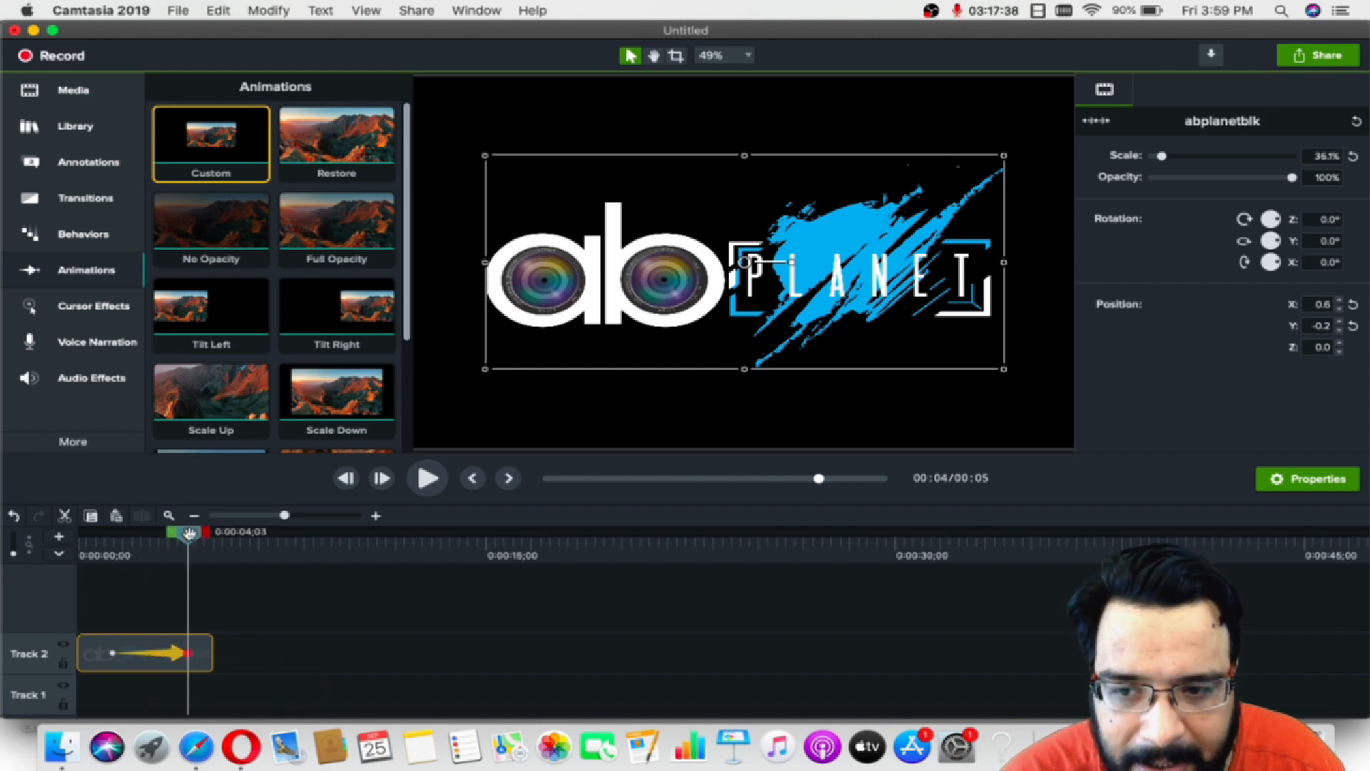
# Set the logo's Y rotation to 360° with the playhead past the animation's end, at 0:00:04;27
pyautogui.moveTo(190, 533); pyautogui.dragTo(107, 536)
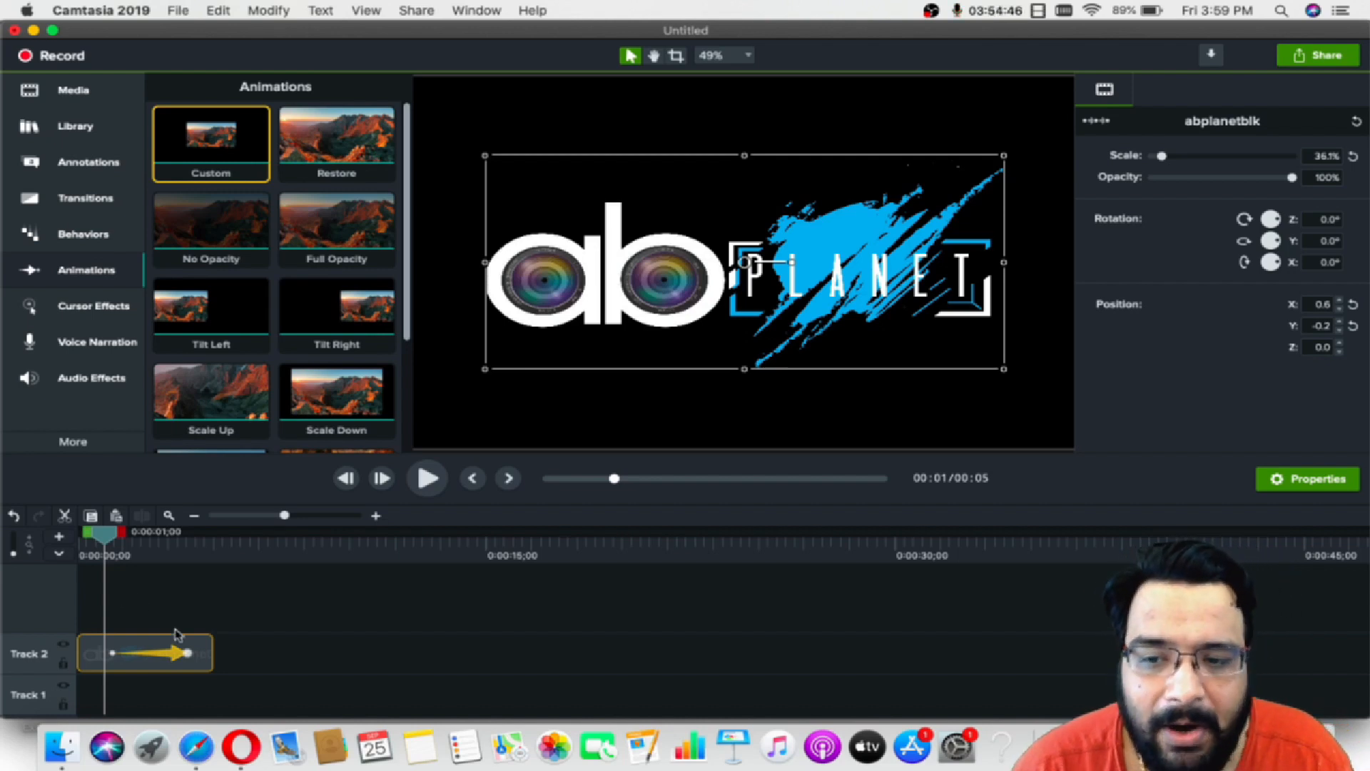
pyautogui.click(192, 547)
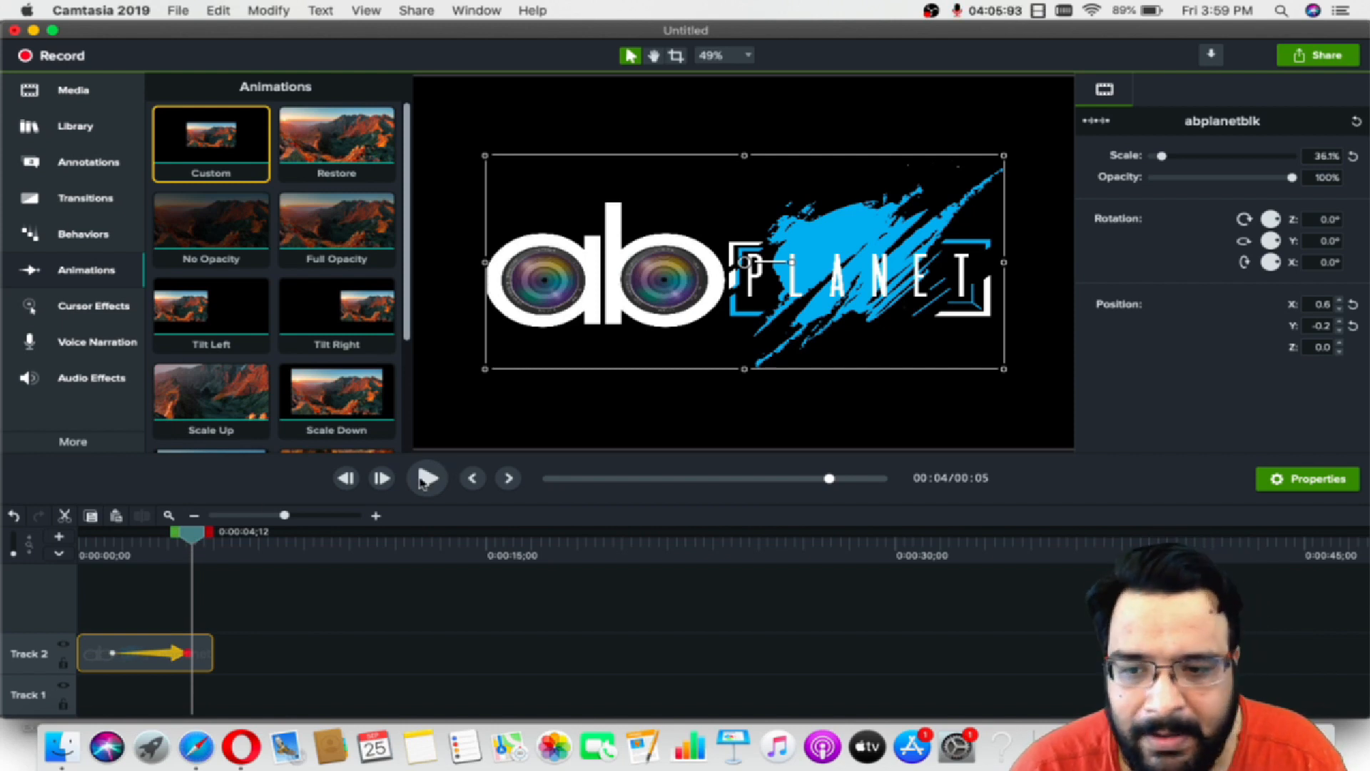
pyautogui.moveTo(190, 530)
pyautogui.mouseDown()
pyautogui.moveTo(151, 532)
pyautogui.moveTo(206, 531)
pyautogui.moveTo(137, 532)
pyautogui.moveTo(199, 532)
pyautogui.mouseUp()
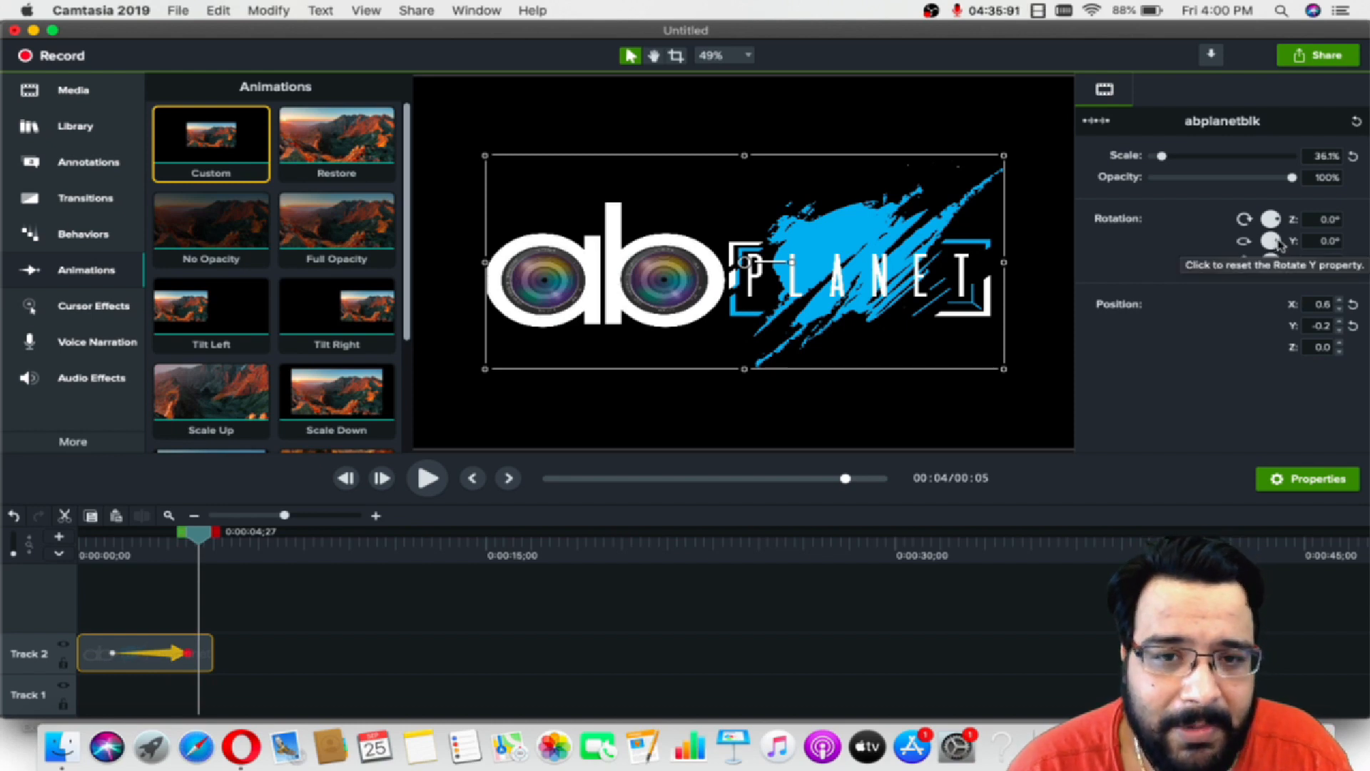
pyautogui.moveTo(1280, 245)
pyautogui.mouseDown()
pyautogui.moveTo(1266, 245)
pyautogui.moveTo(1286, 245)
pyautogui.mouseUp()
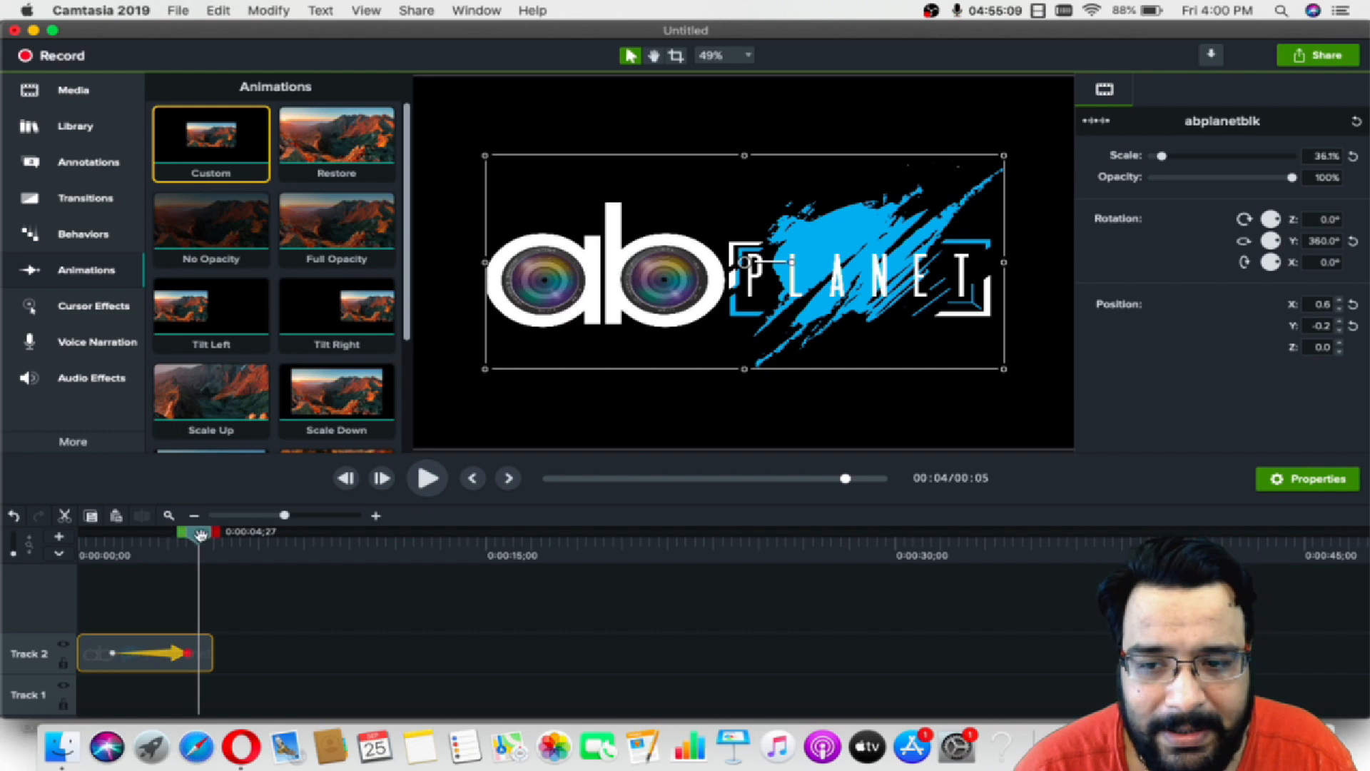
# Scrub through the clip and play it from the start to preview the logo's rotation
pyautogui.moveTo(200, 535); pyautogui.dragTo(84, 536)
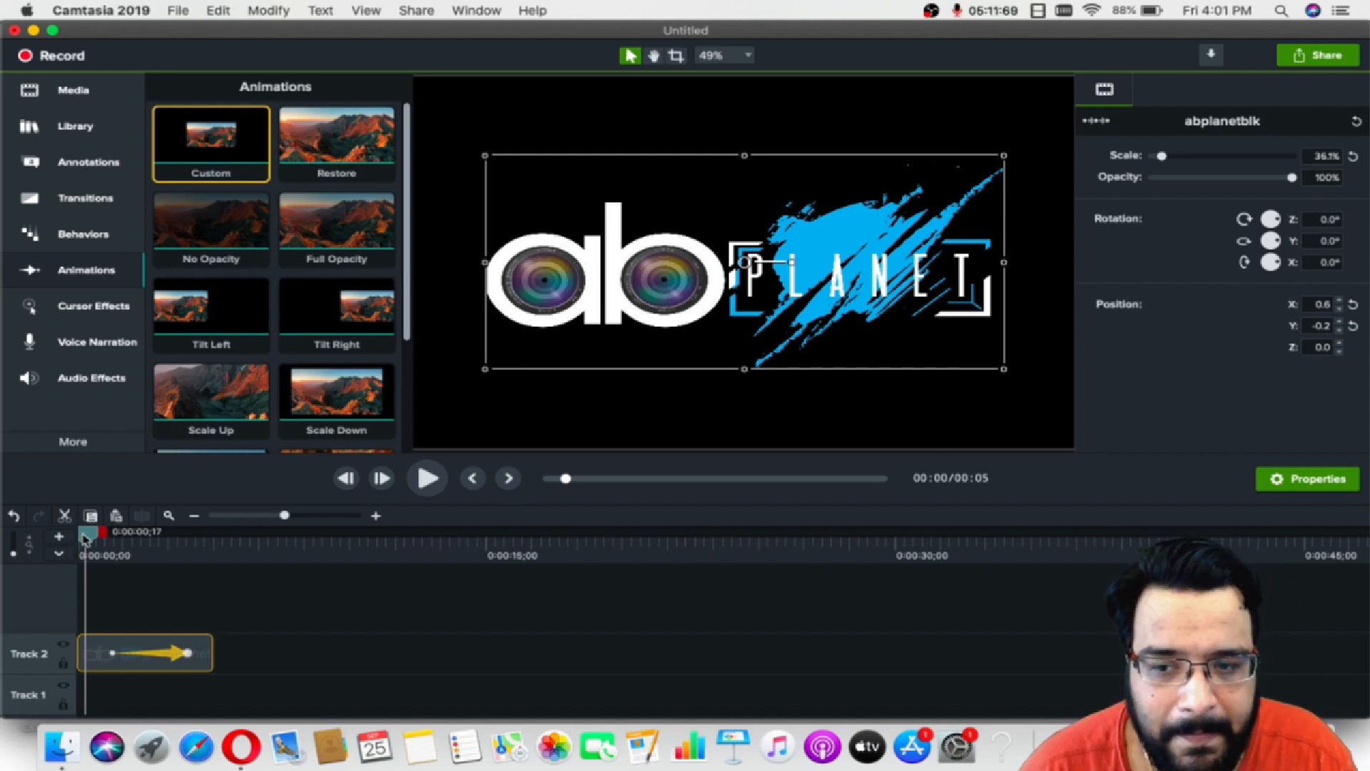
pyautogui.moveTo(84, 539); pyautogui.dragTo(205, 548)
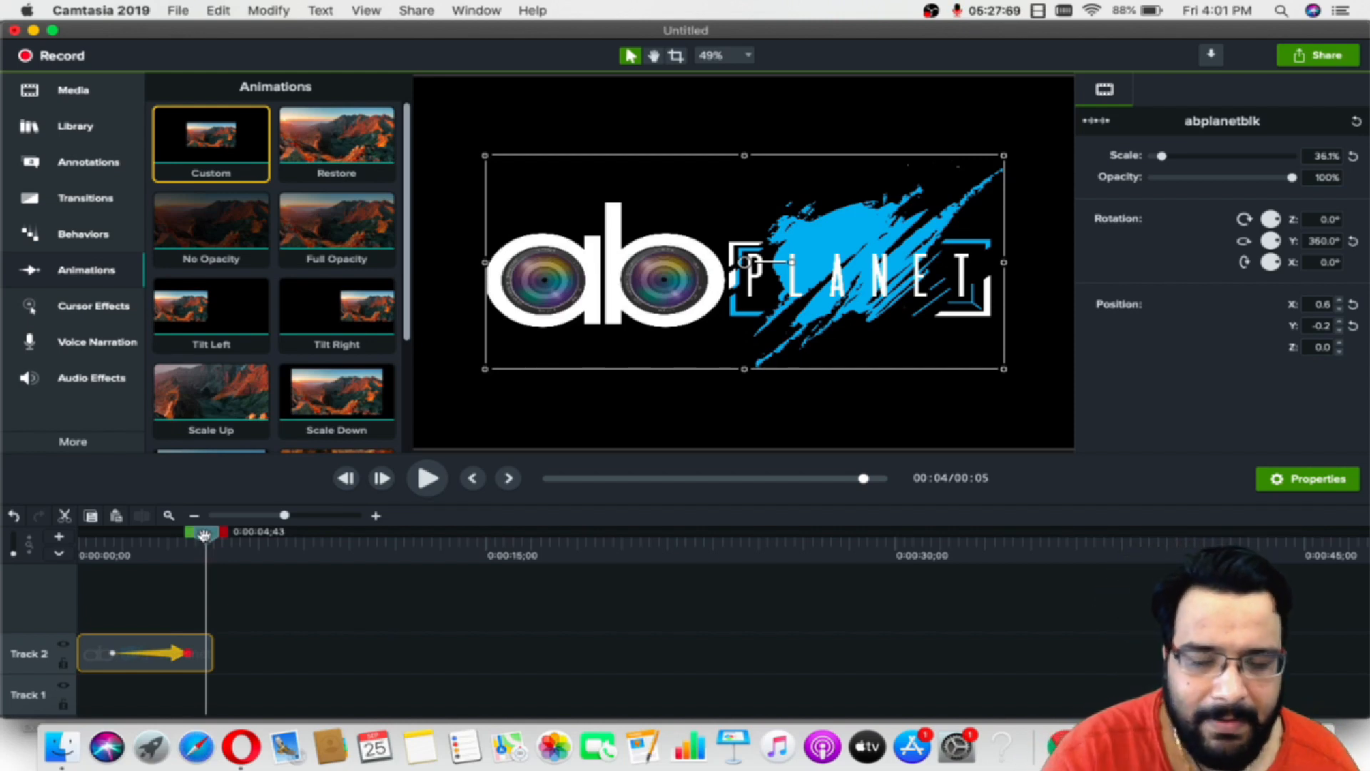
pyautogui.moveTo(203, 535); pyautogui.dragTo(80, 535)
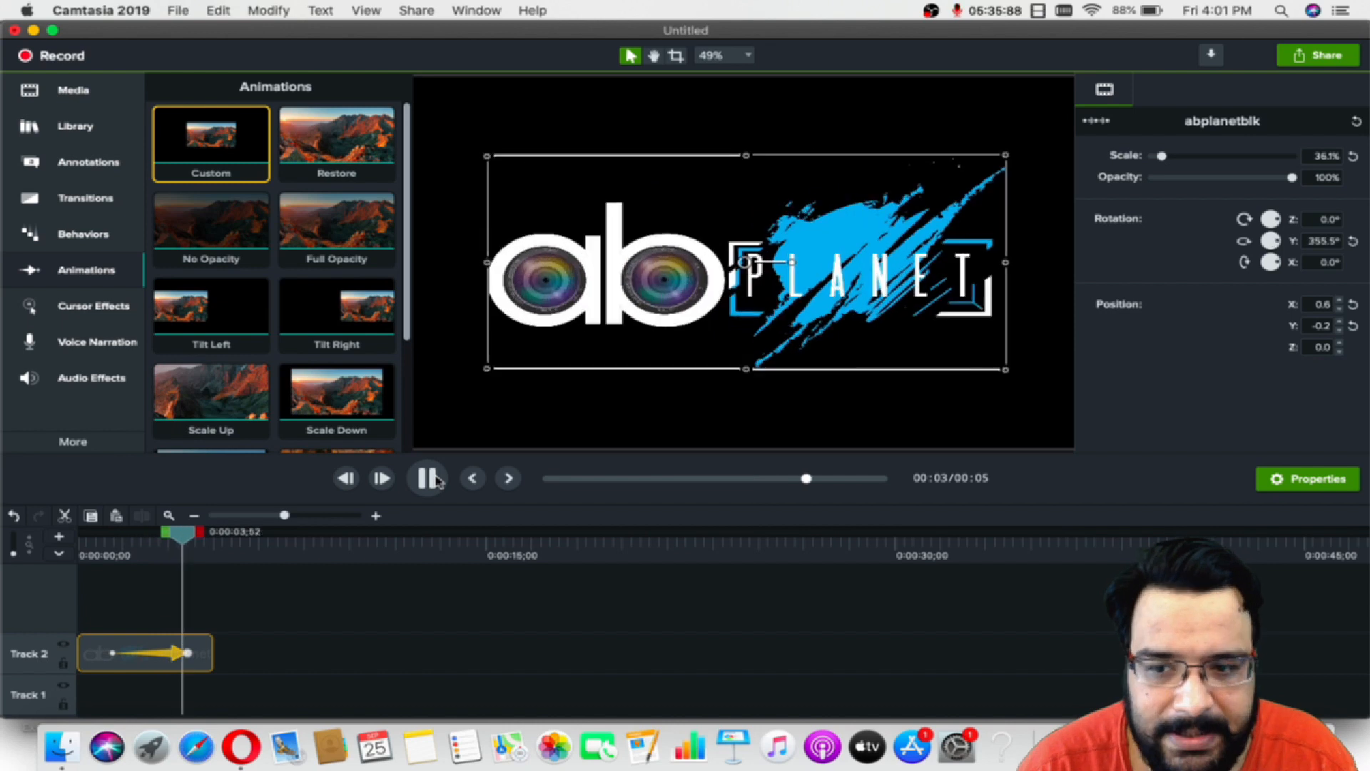
pyautogui.click(428, 478)
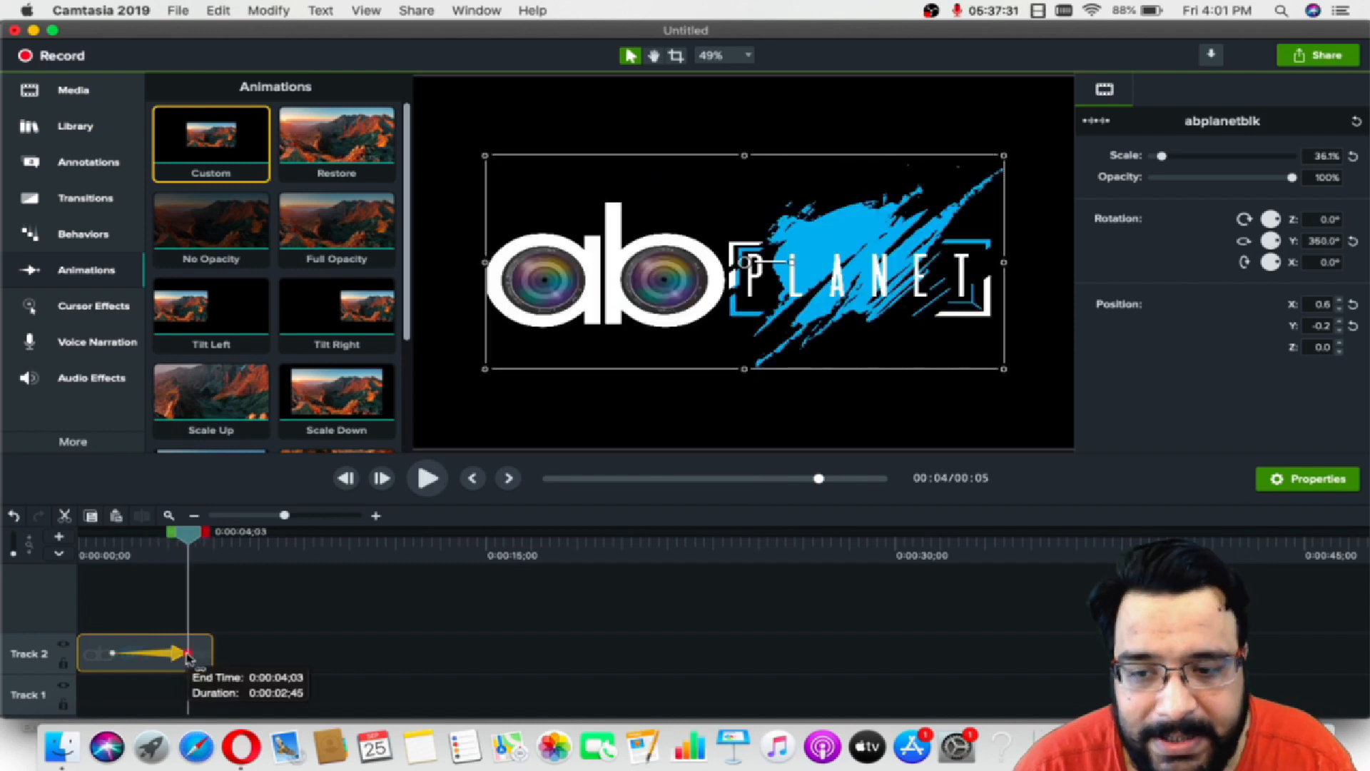
# Shorten the rotation animation to end at 0:00:02;44 and play back the faster spin
pyautogui.moveTo(187, 655); pyautogui.dragTo(152, 658)
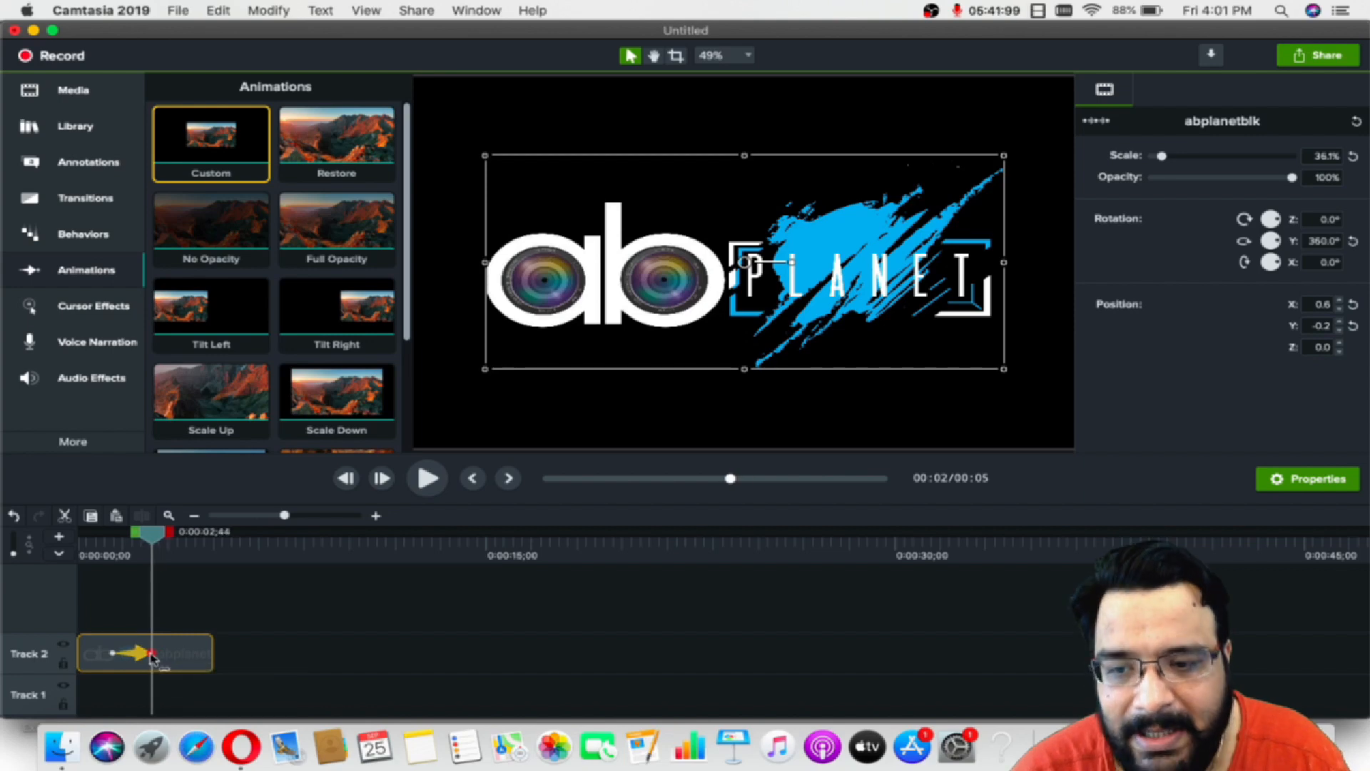
pyautogui.moveTo(152, 534); pyautogui.dragTo(98, 536)
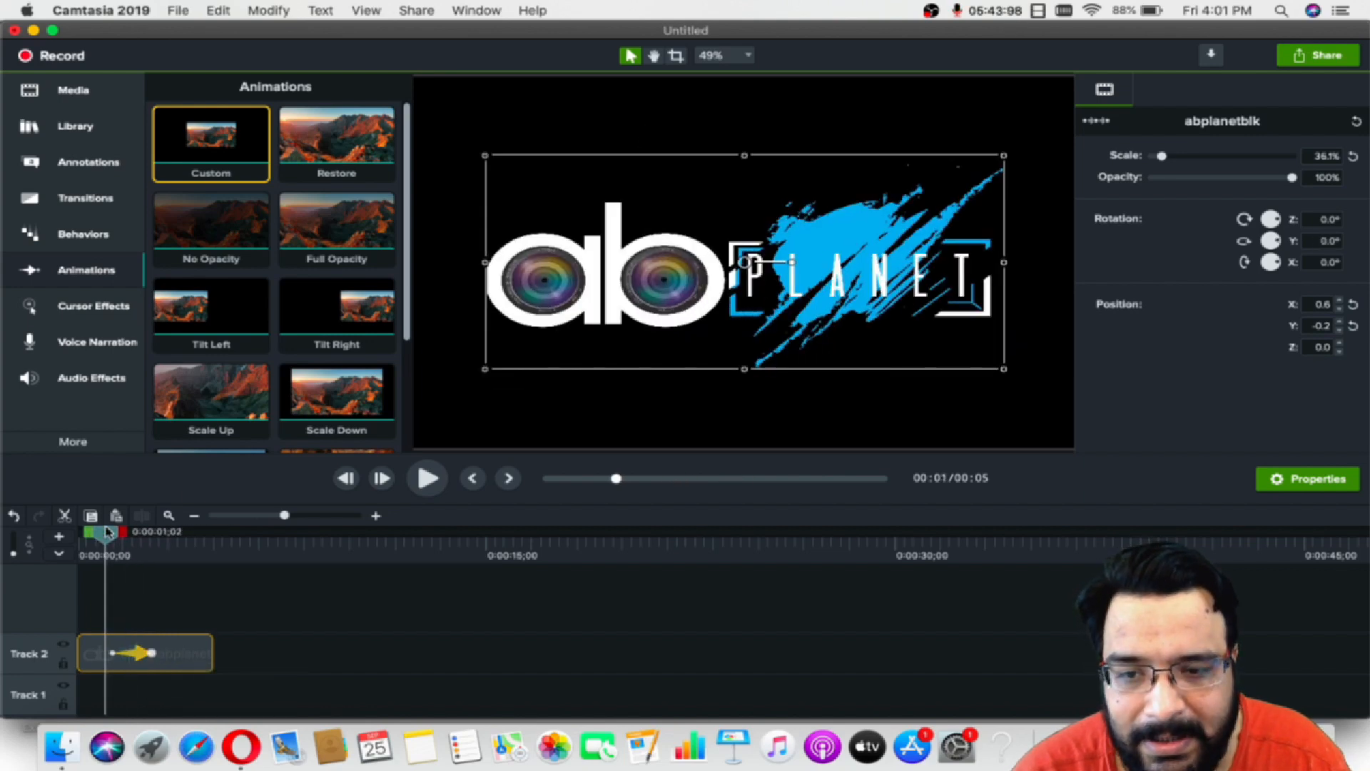
pyautogui.click(426, 479)
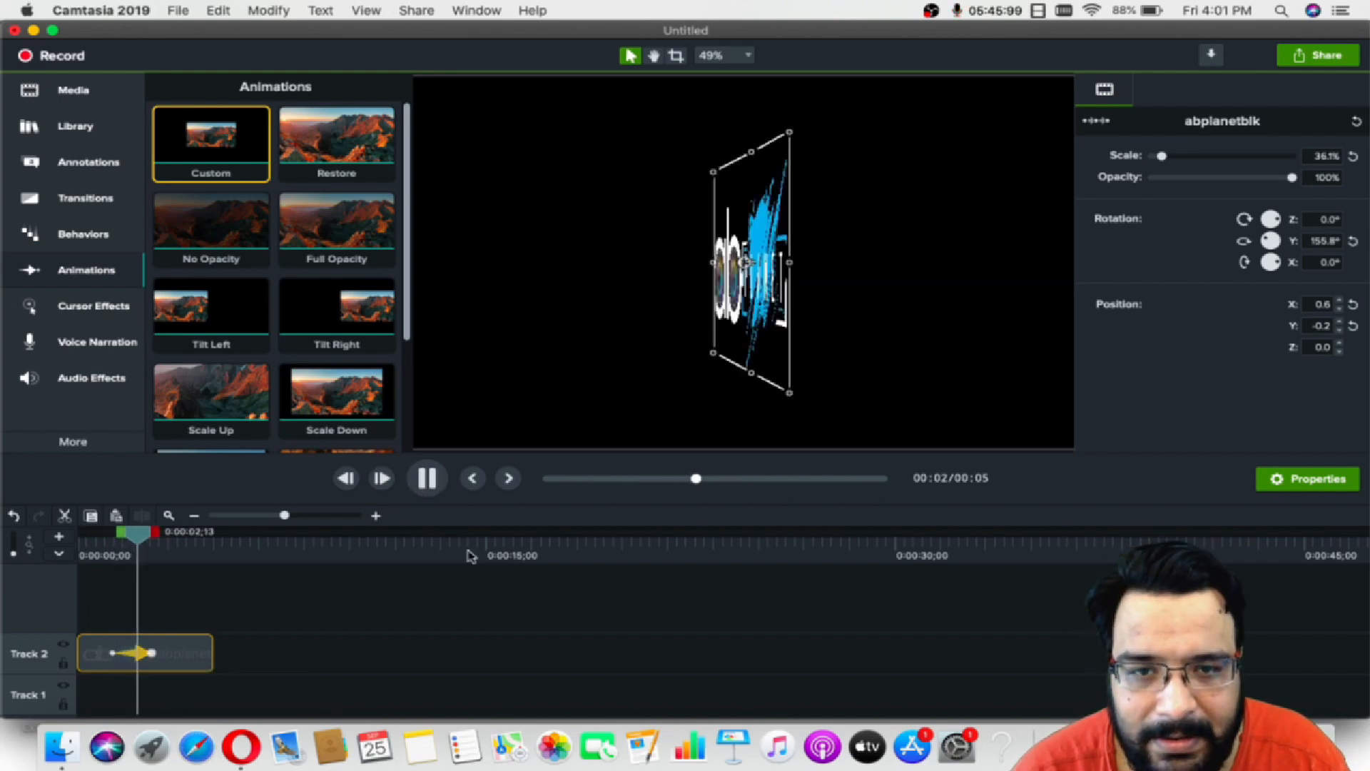
pyautogui.click(428, 480)
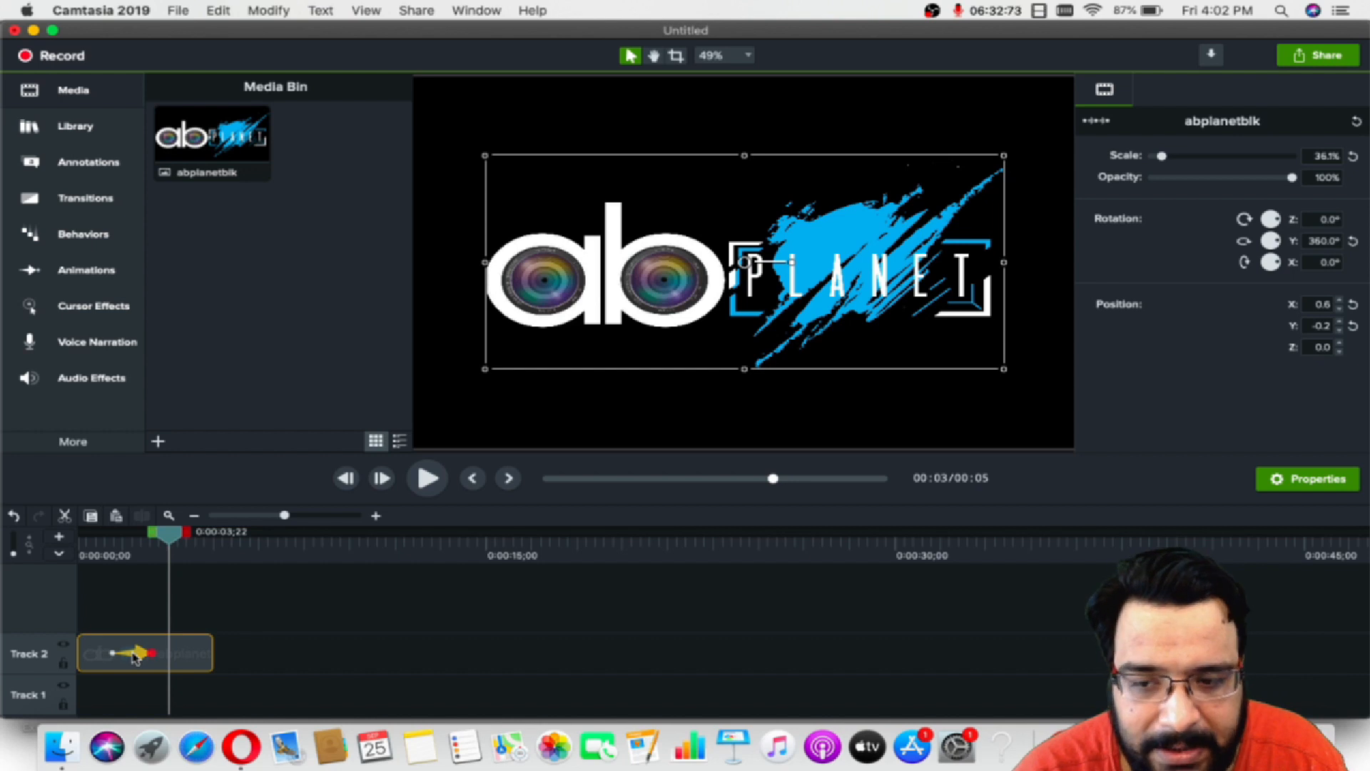
# Shift the rotation animation to start at about 0:00:03;22 and add a second Custom animation starting at about 0:00:00;52
pyautogui.moveTo(134, 655); pyautogui.dragTo(185, 654)
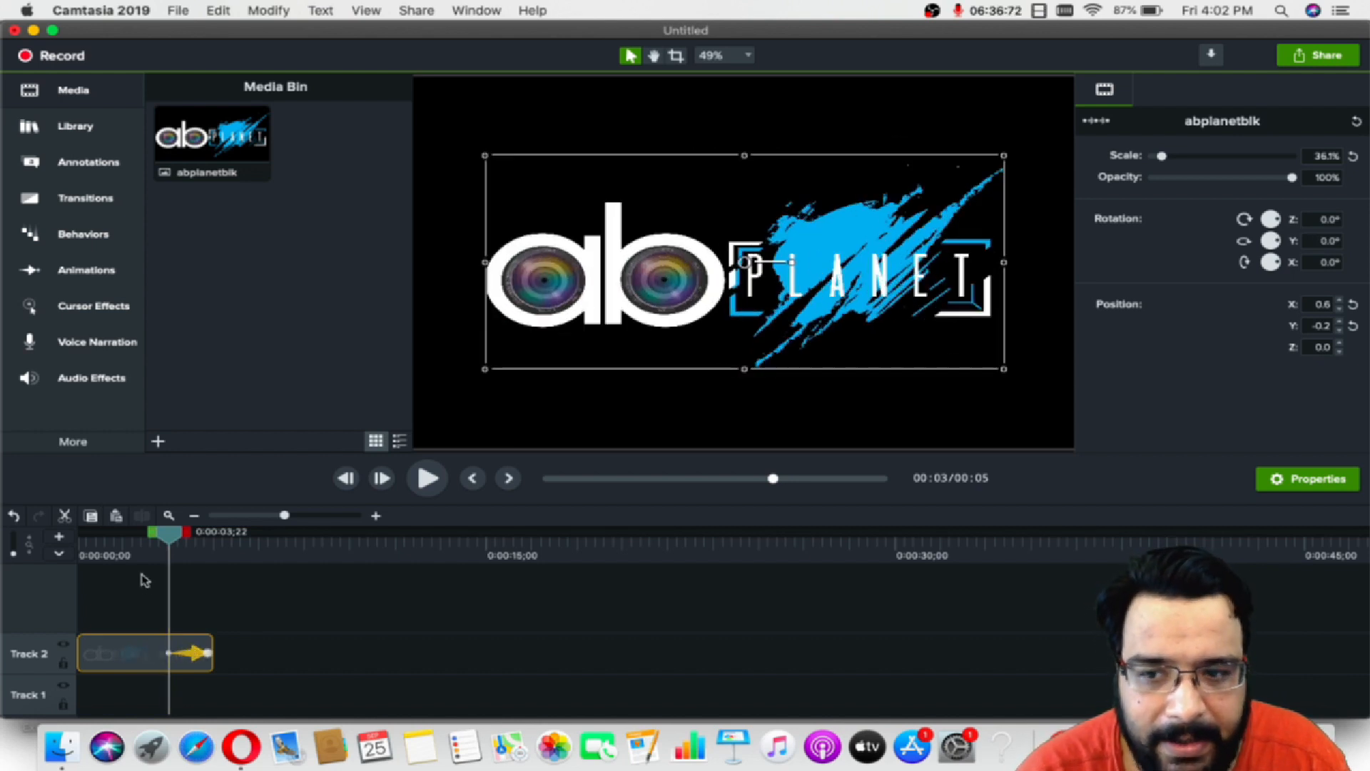
pyautogui.moveTo(169, 534); pyautogui.dragTo(99, 531)
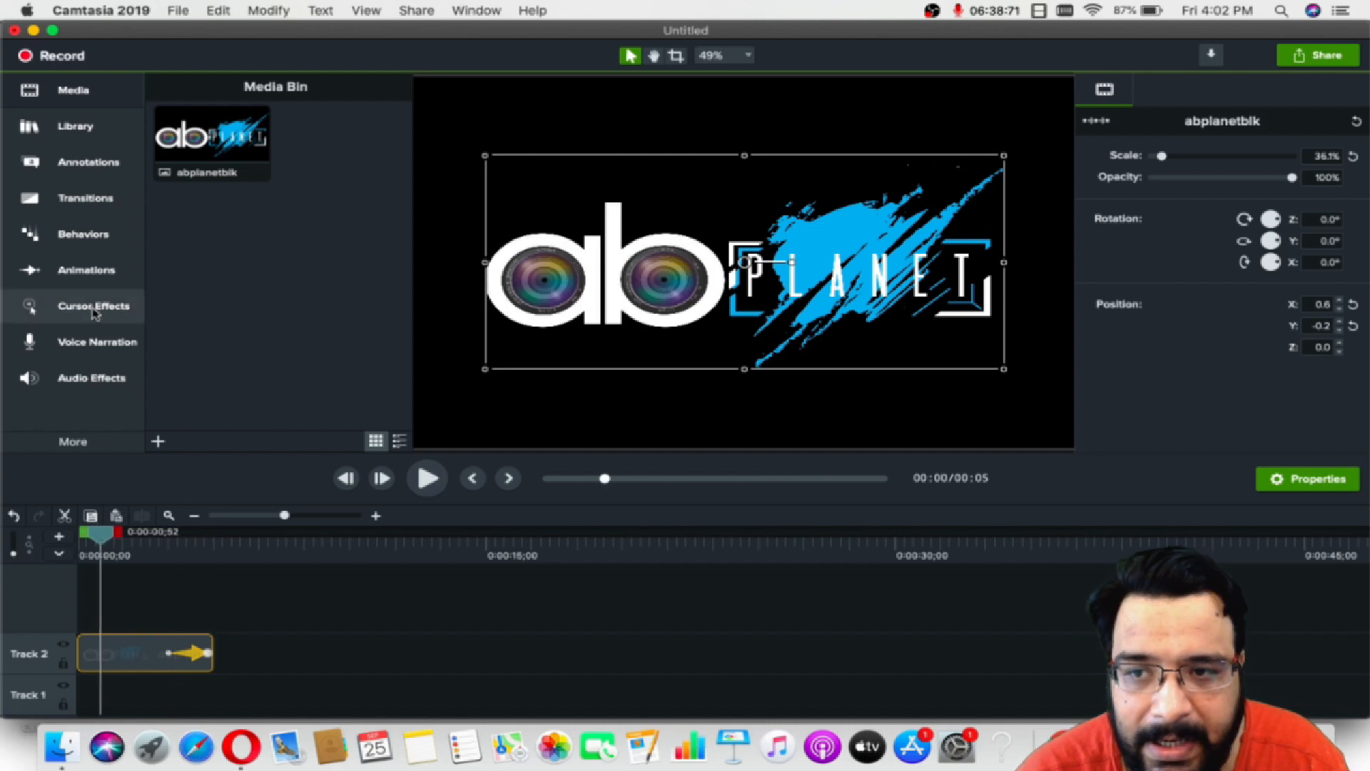
pyautogui.click(89, 271)
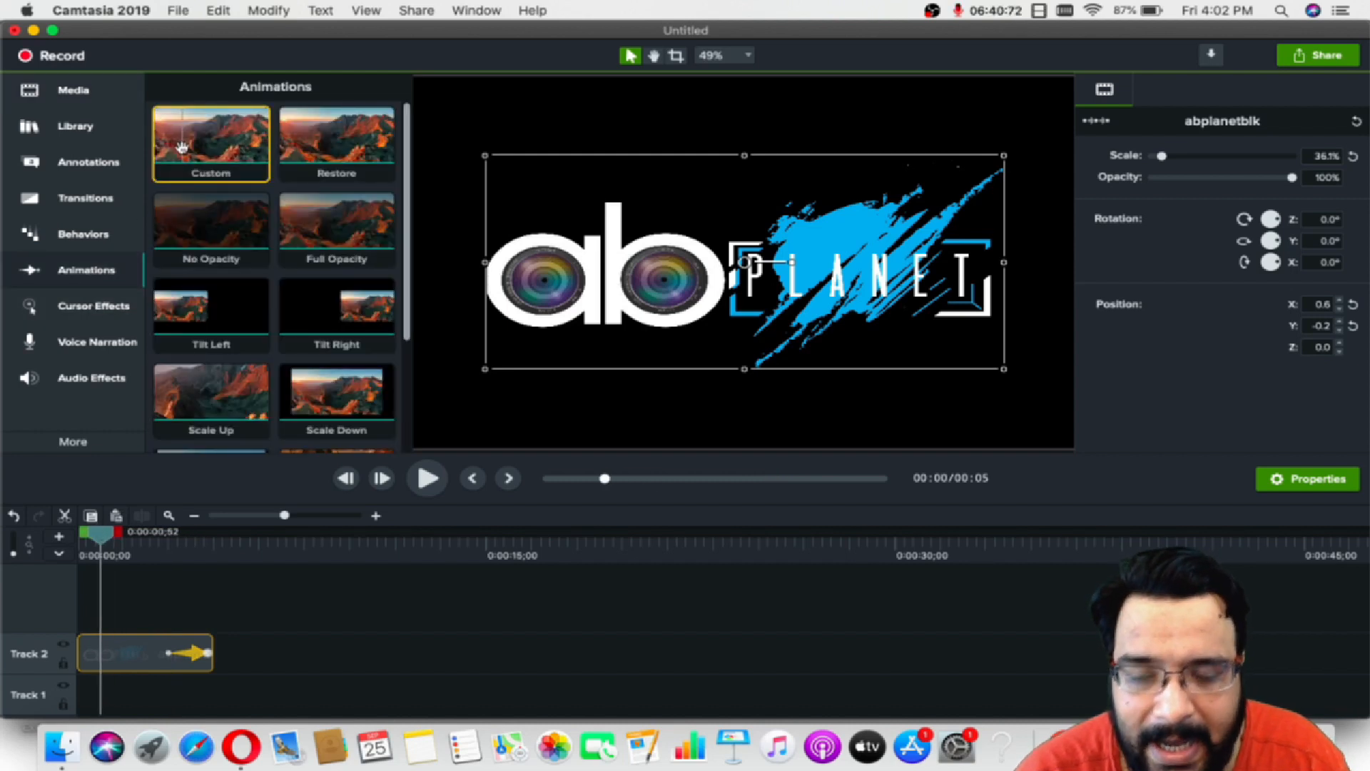
pyautogui.moveTo(182, 148); pyautogui.dragTo(129, 656)
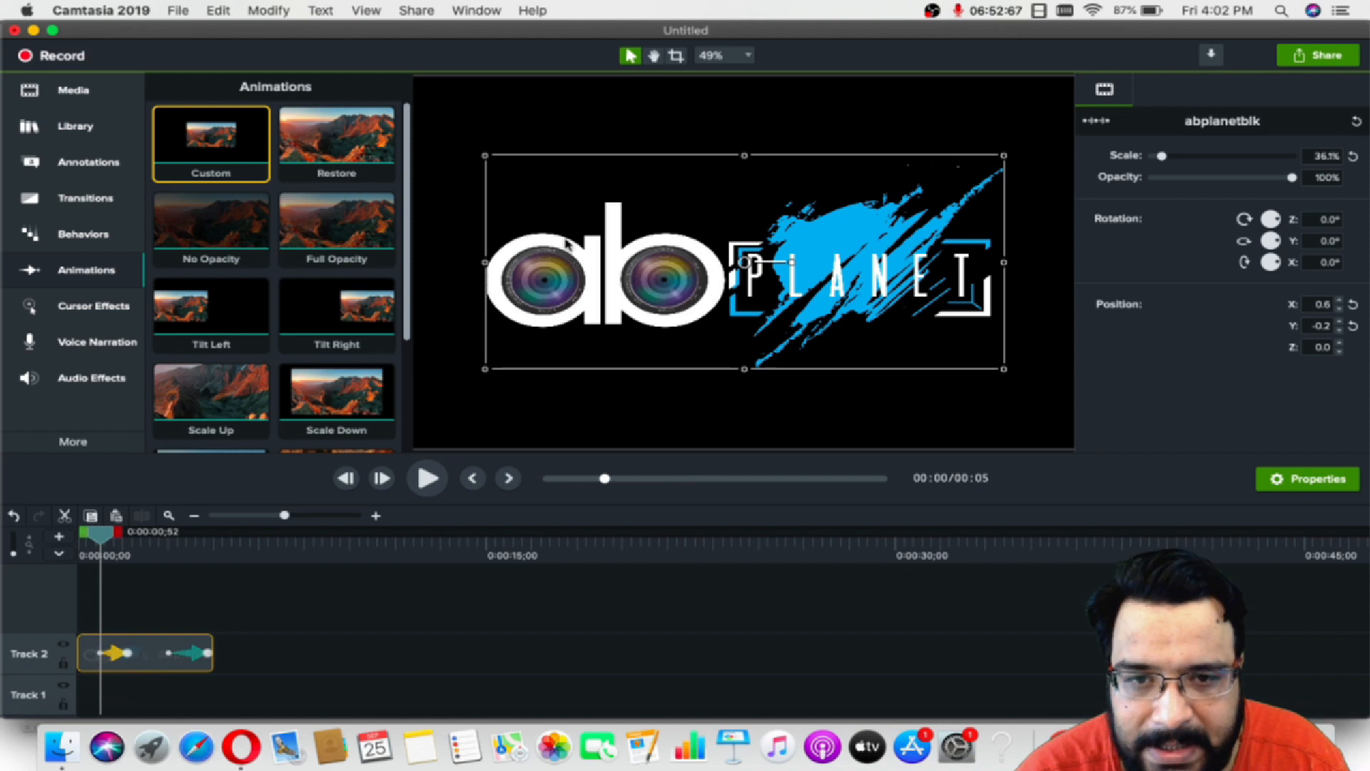
# Move the logo completely off the canvas past its left edge at 0:00:00;52, and return the playhead to the clip's start
pyautogui.moveTo(653, 282); pyautogui.dragTo(505, 229)
pyautogui.click(1297, 480)
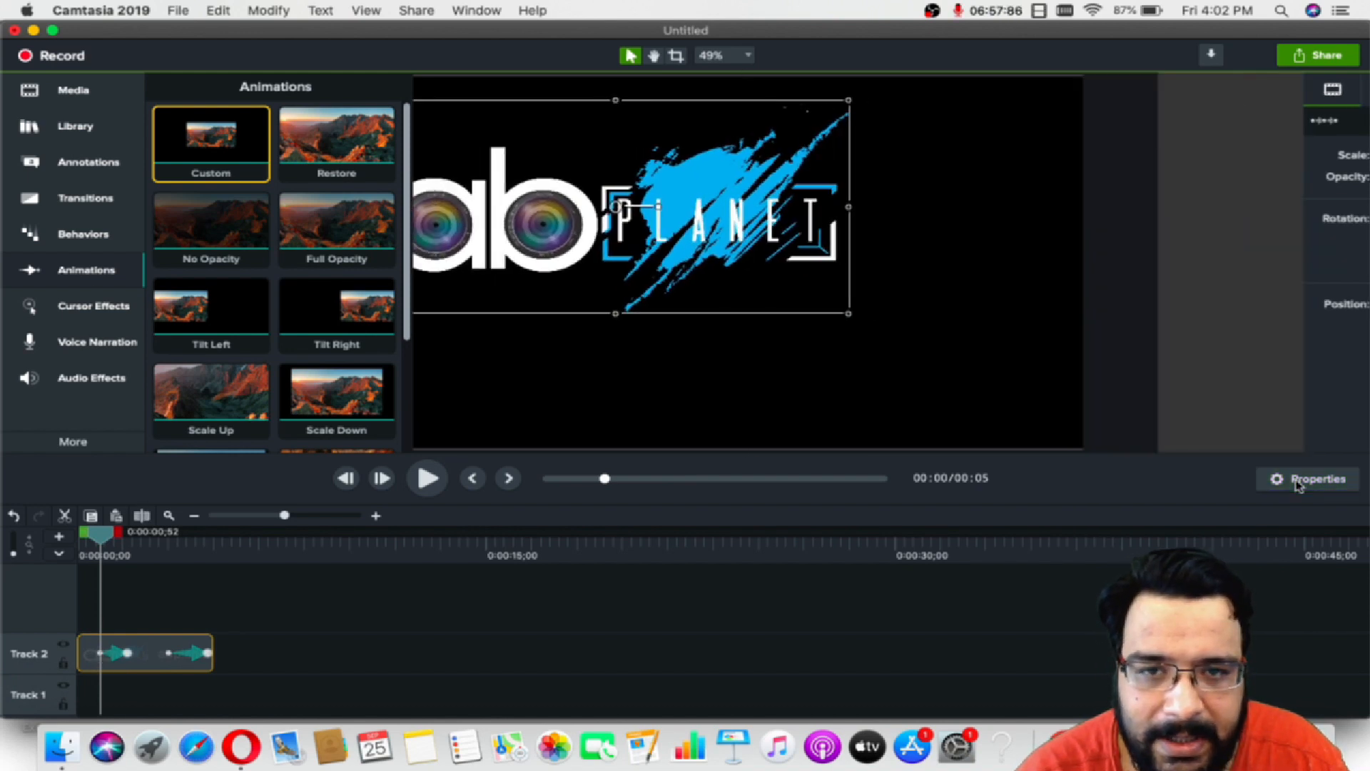
pyautogui.moveTo(709, 217); pyautogui.dragTo(440, 152)
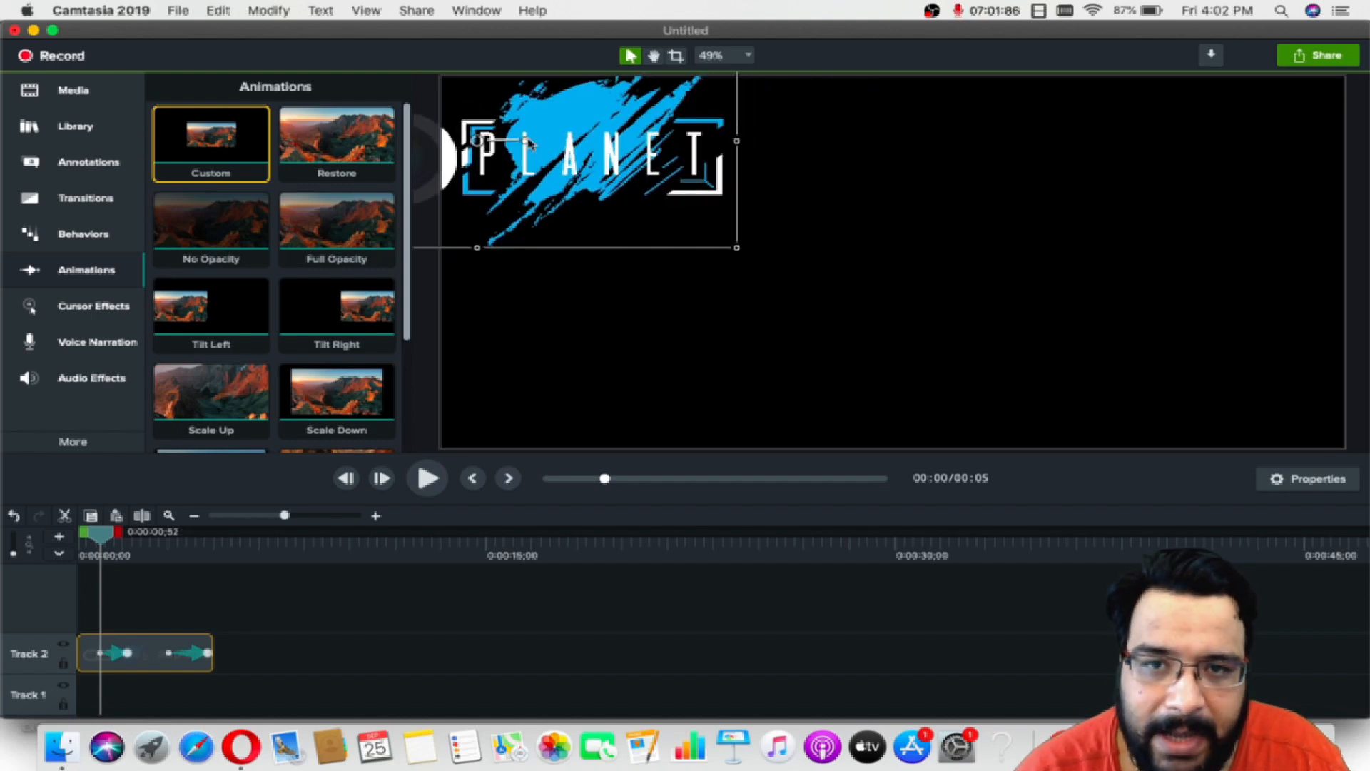
pyautogui.moveTo(540, 161); pyautogui.dragTo(403, 134)
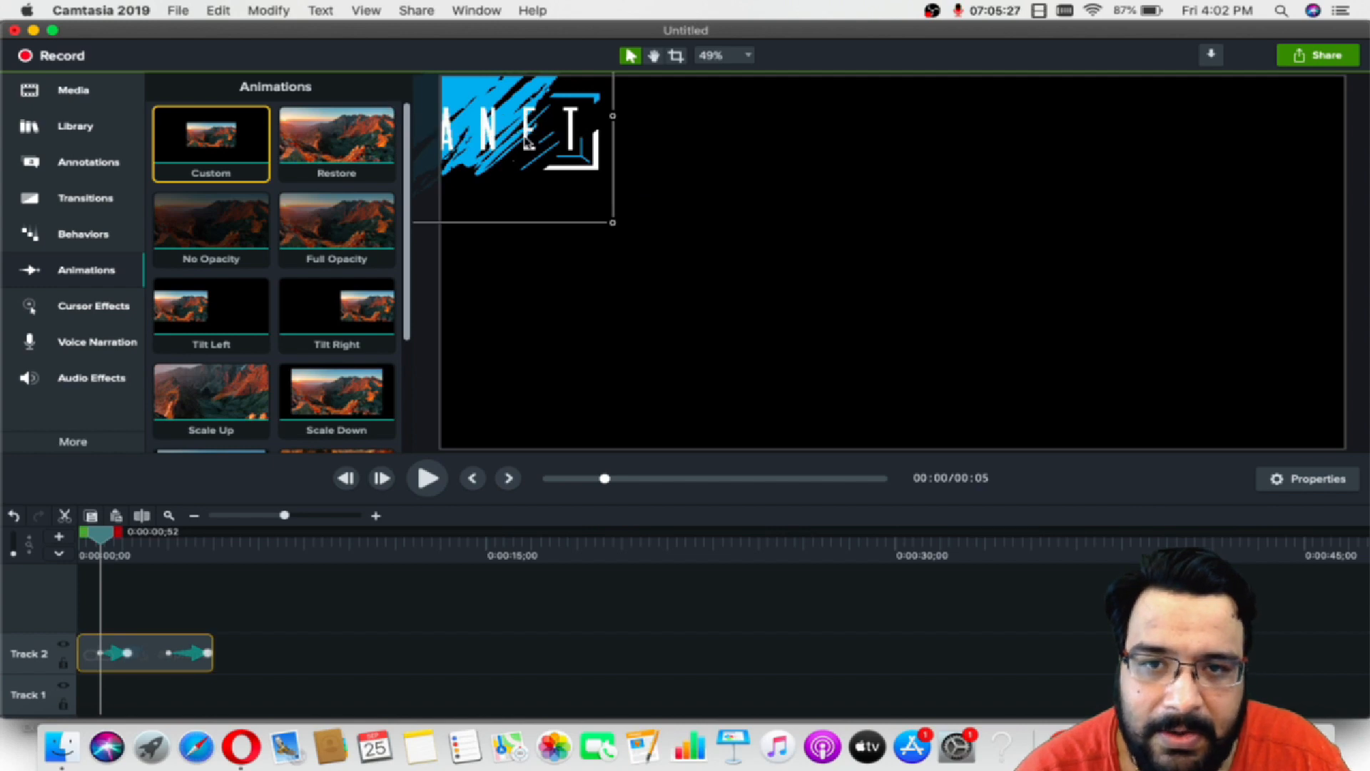
pyautogui.click(534, 136)
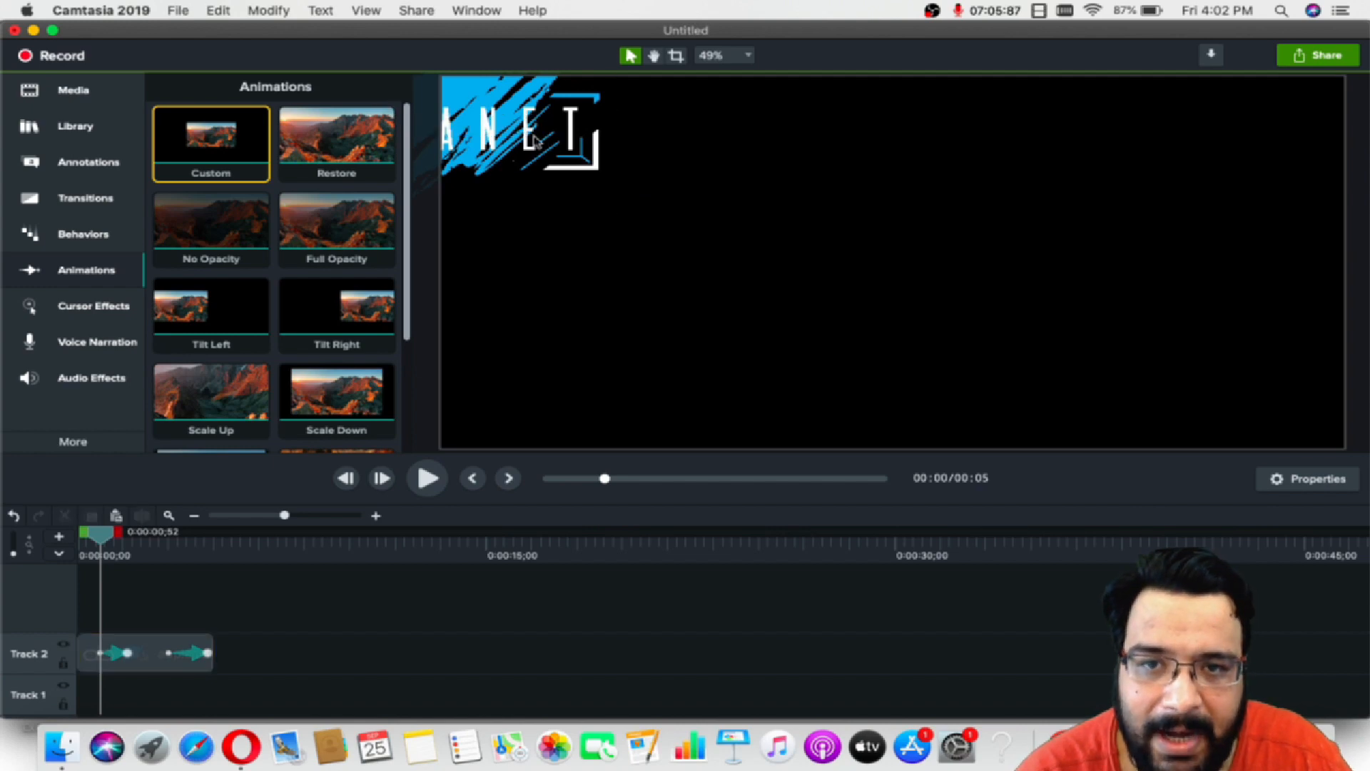
pyautogui.moveTo(499, 96); pyautogui.dragTo(431, 229)
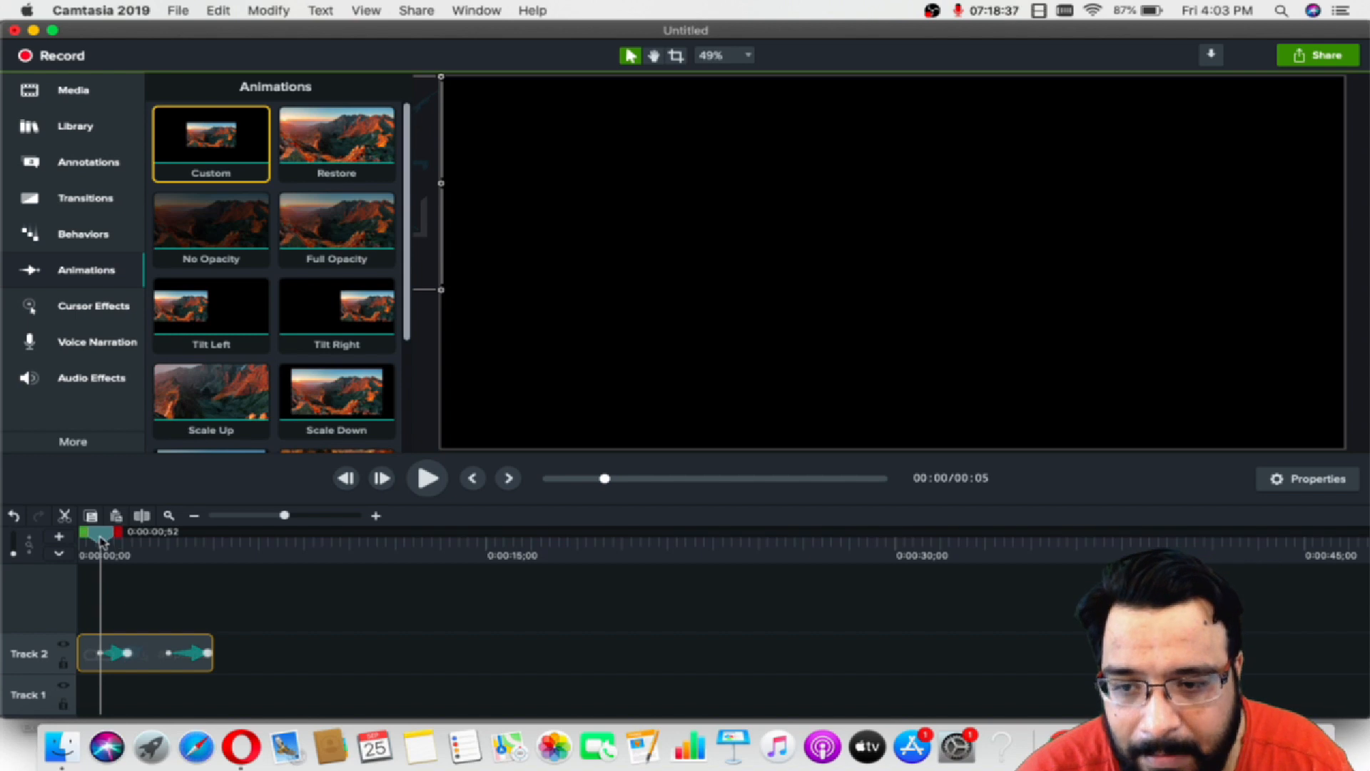
pyautogui.moveTo(102, 540)
pyautogui.mouseDown()
pyautogui.moveTo(121, 540)
pyautogui.moveTo(99, 543)
pyautogui.mouseUp()
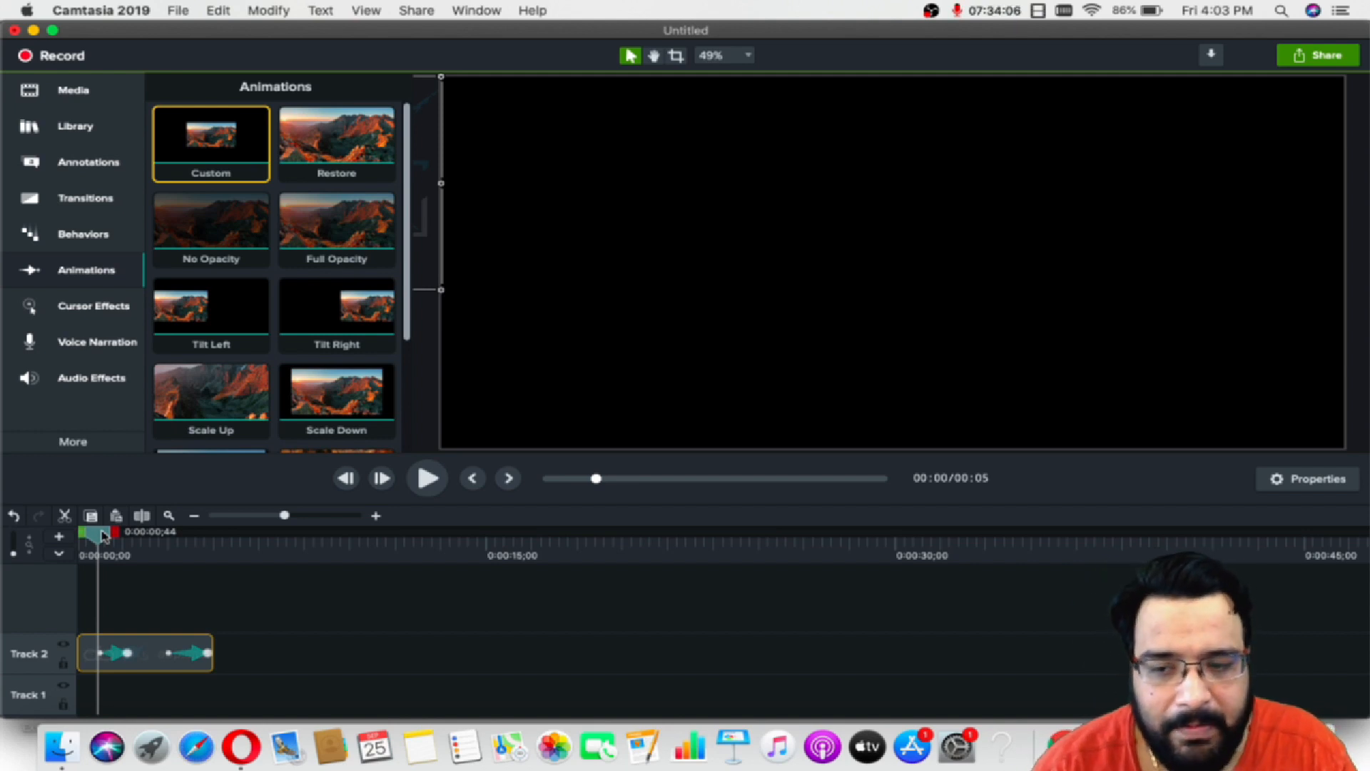
pyautogui.moveTo(104, 537); pyautogui.dragTo(110, 536)
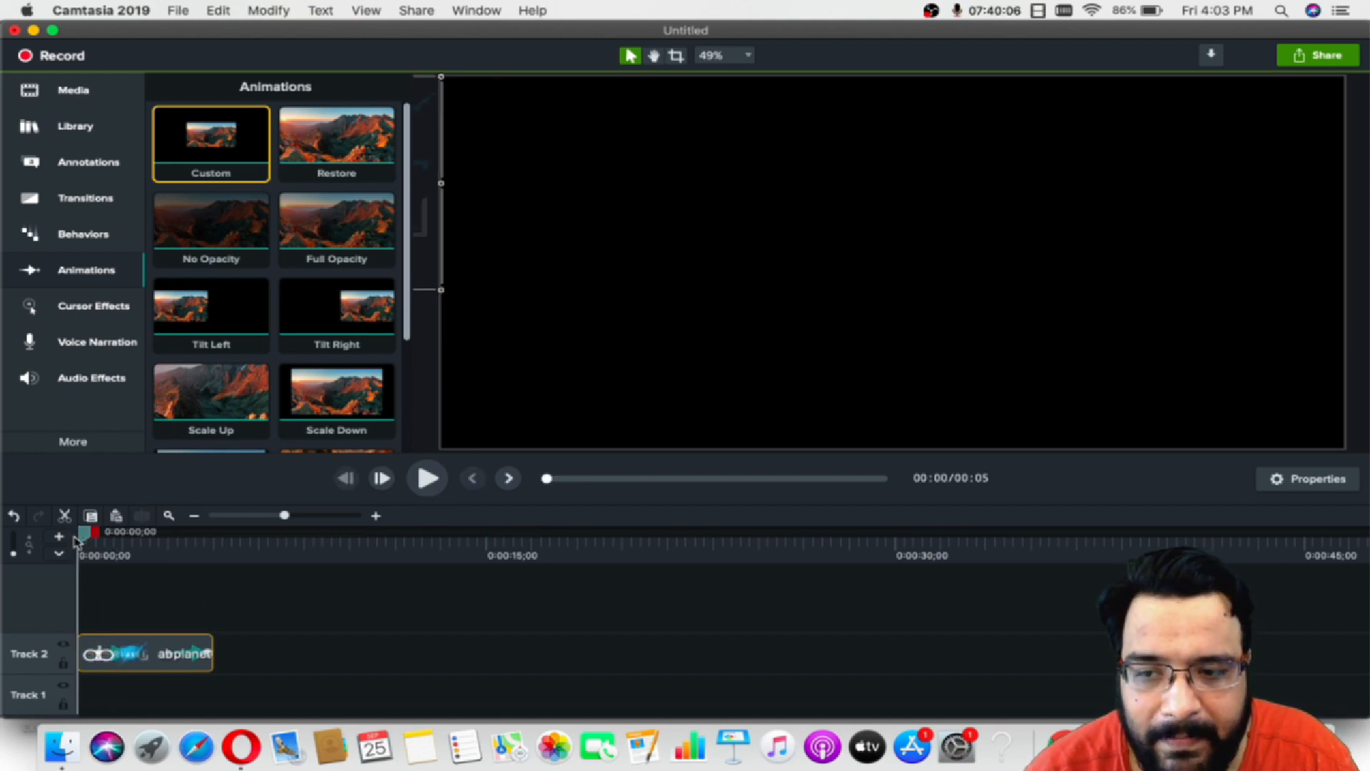
# Scrub through the logo clip and play it from the start to preview the slide-in and spin
pyautogui.moveTo(85, 537); pyautogui.dragTo(107, 537)
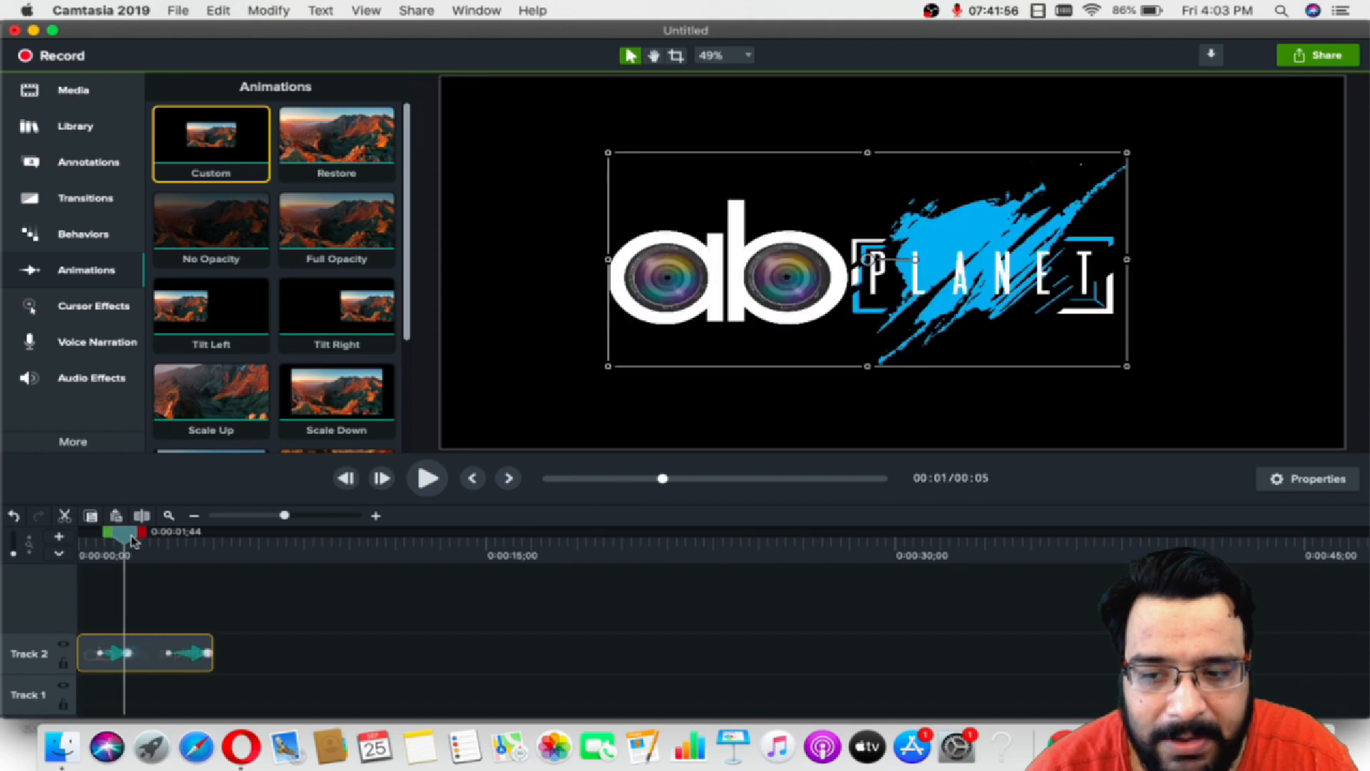
pyautogui.moveTo(114, 538); pyautogui.dragTo(207, 545)
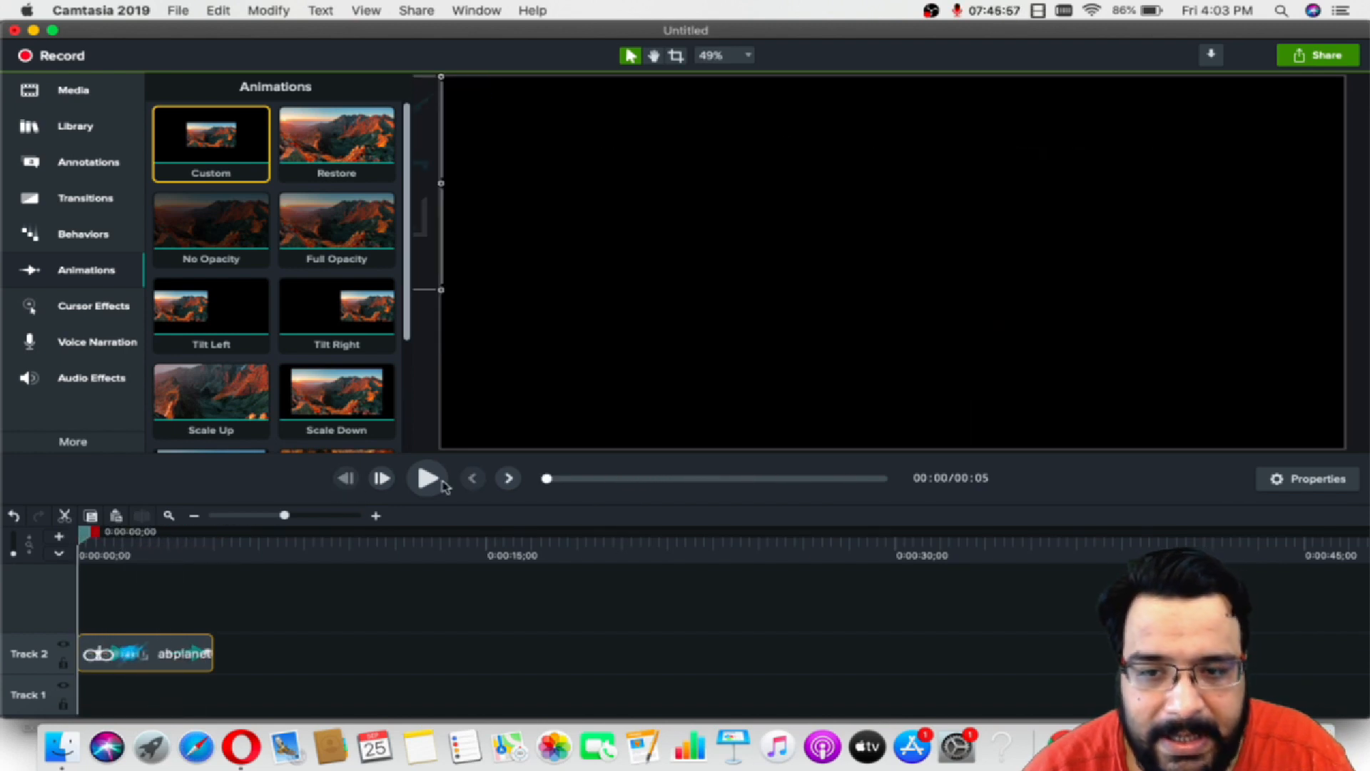
pyautogui.click(442, 485)
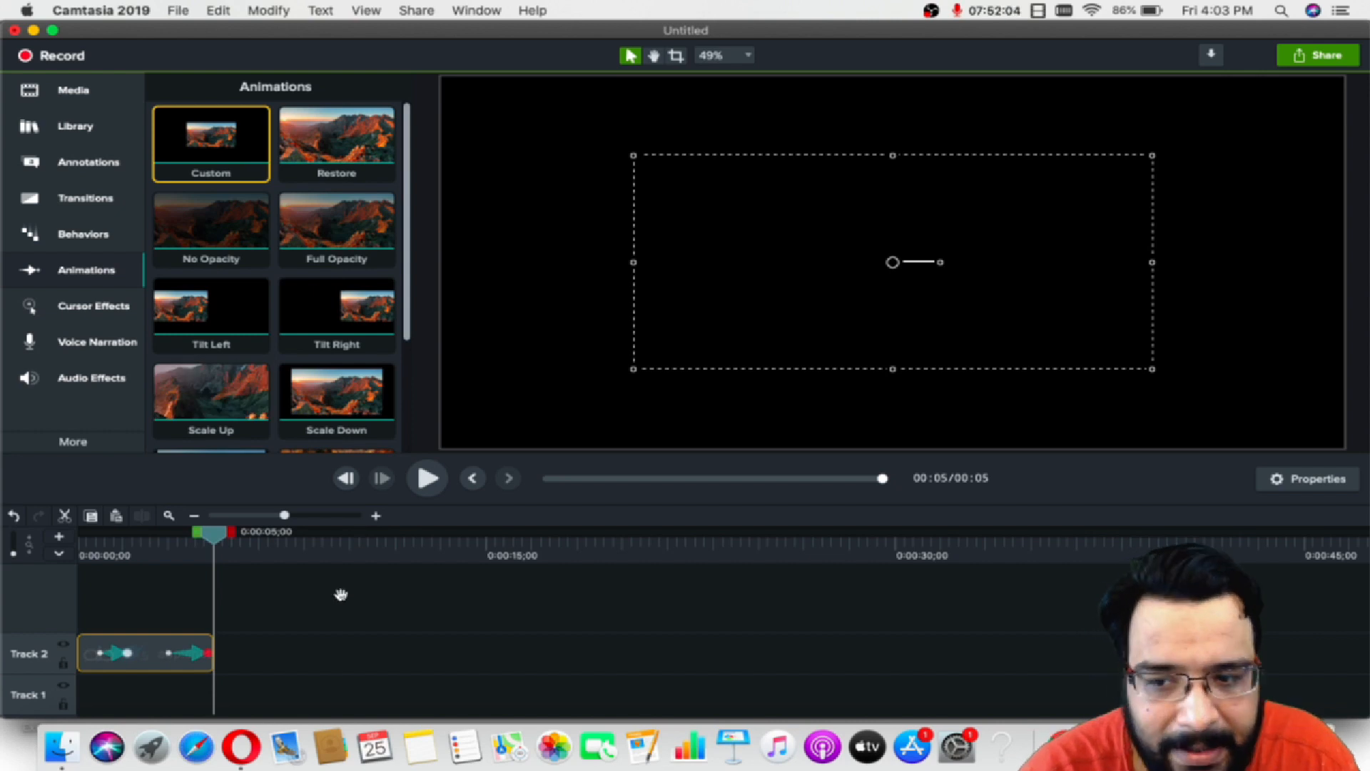
# Add the Scale behavior to the logo clip on Track 2 and play the clip to preview it
pyautogui.click(89, 246)
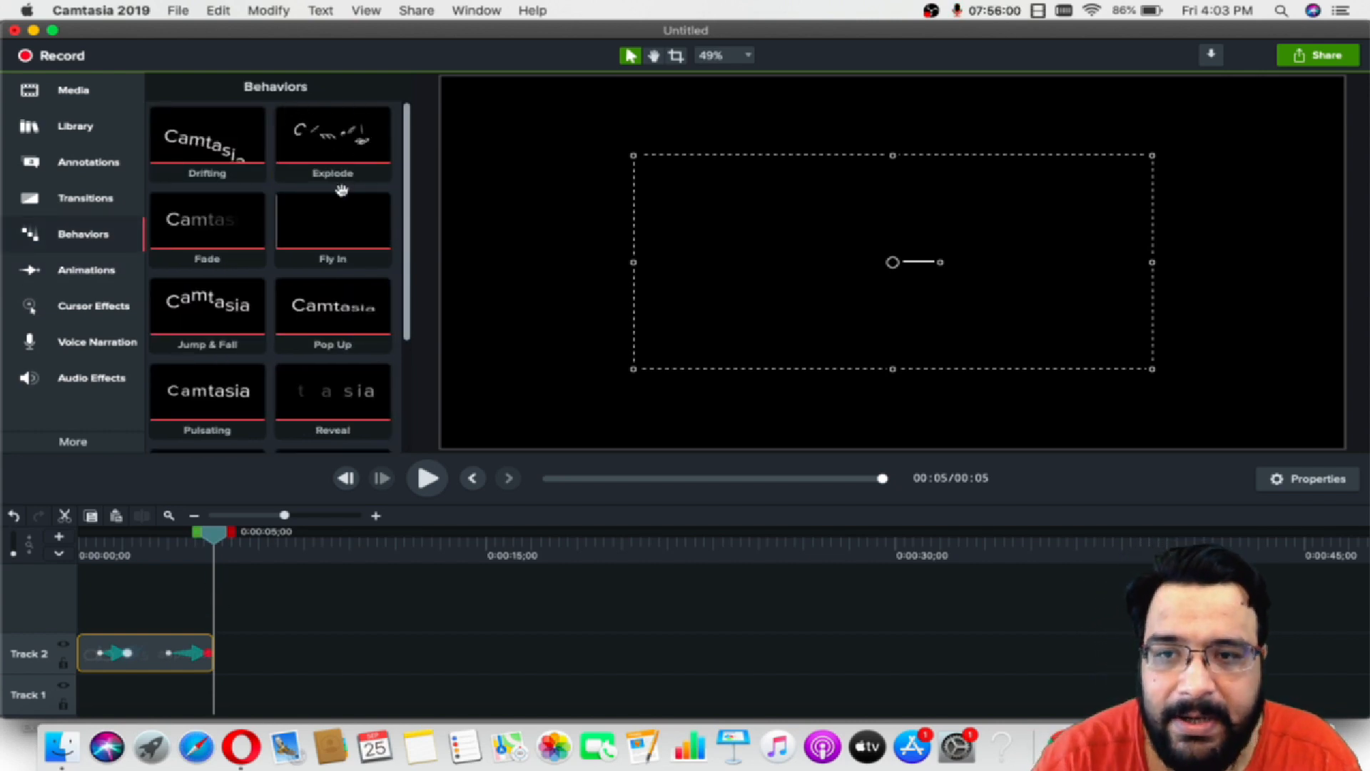
pyautogui.click(329, 134)
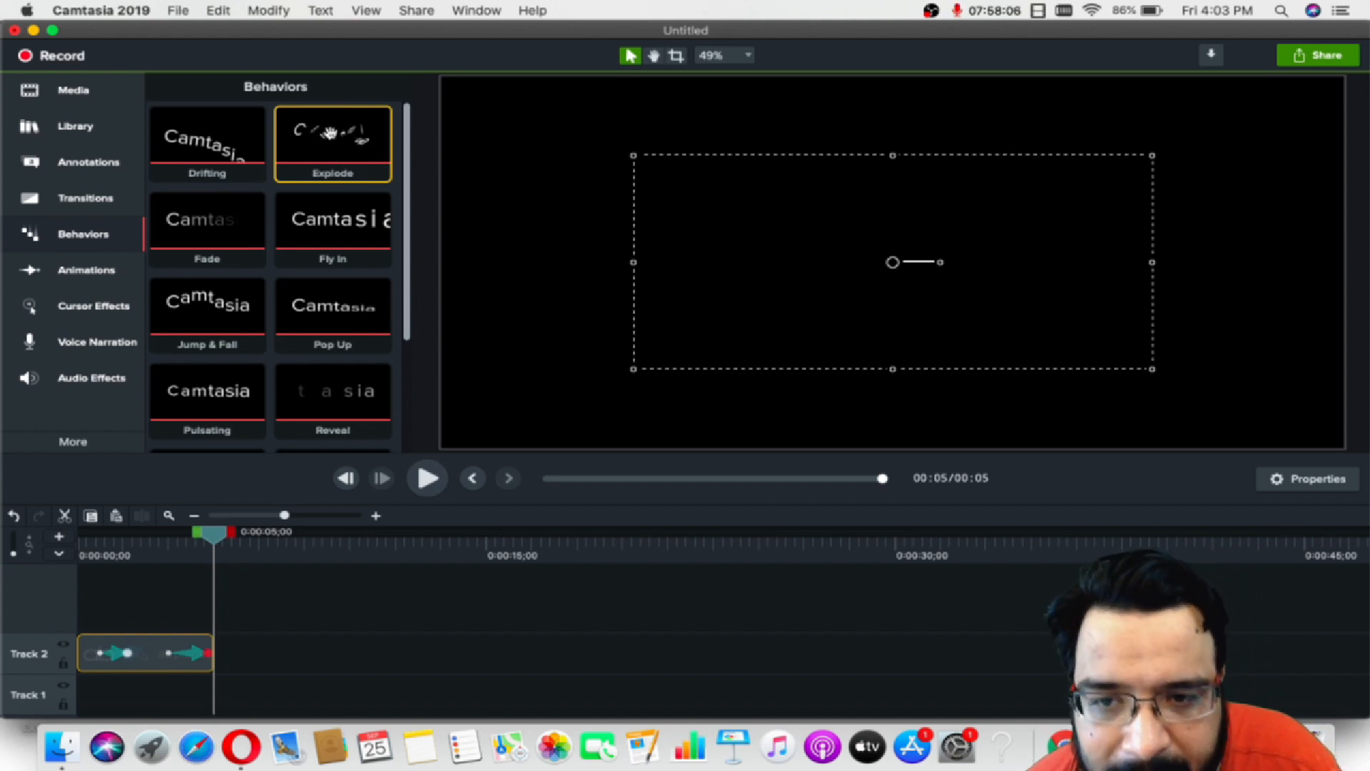
pyautogui.scroll(-3, 344, 350)
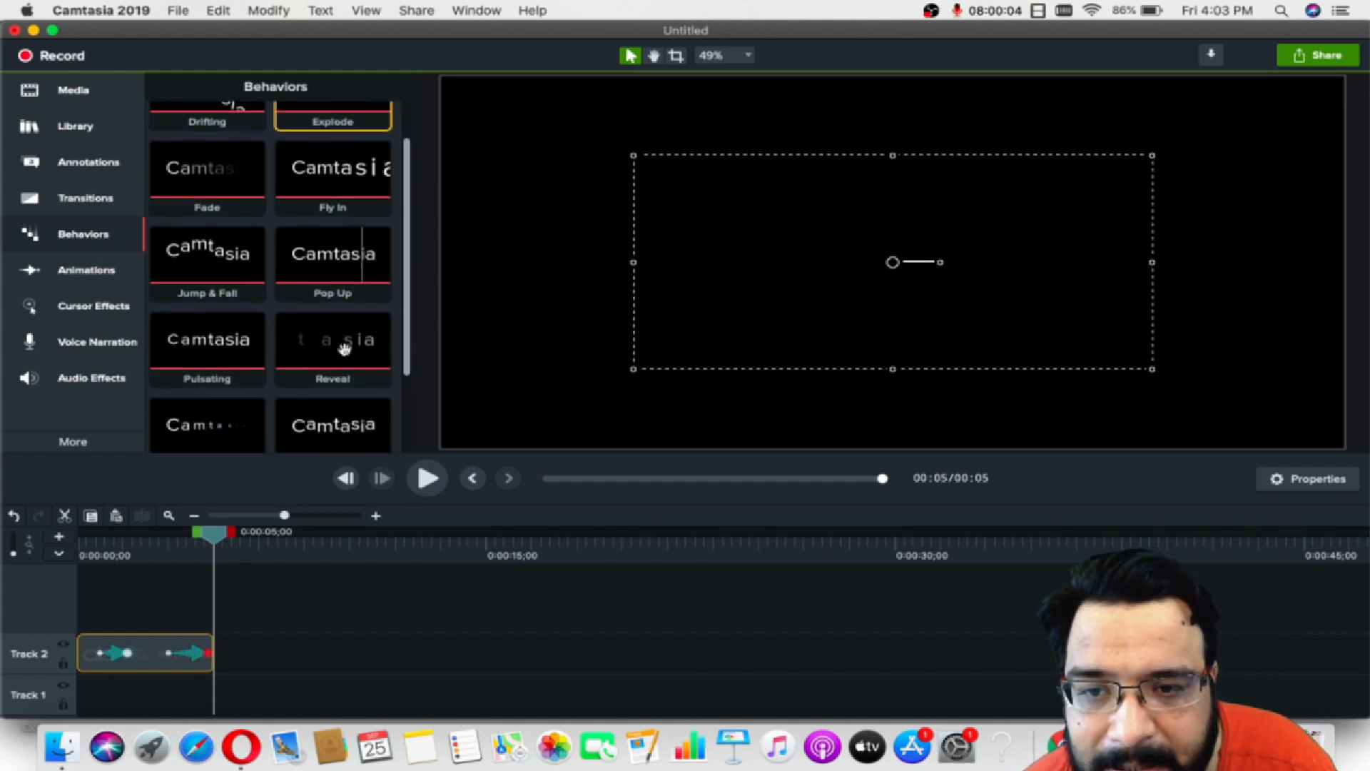
pyautogui.moveTo(207, 321); pyautogui.dragTo(147, 652)
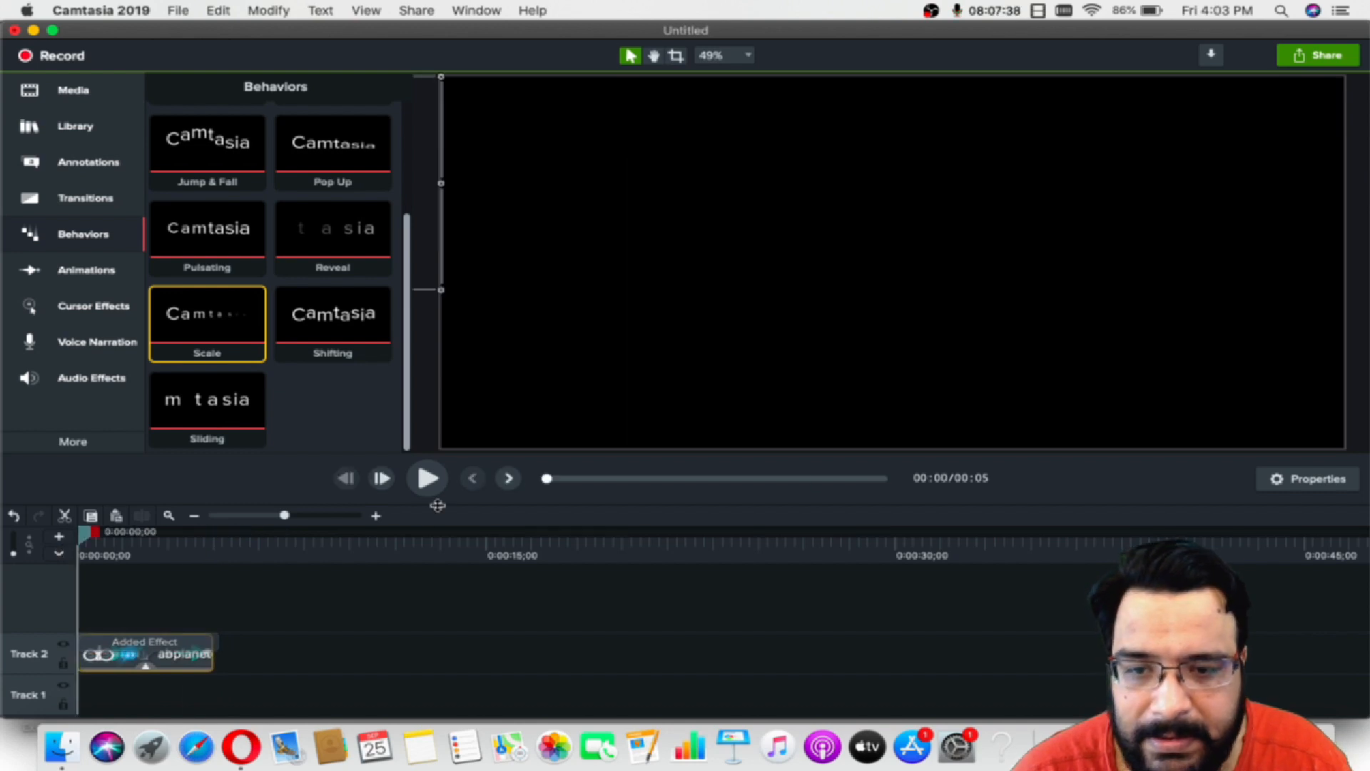
pyautogui.click(427, 477)
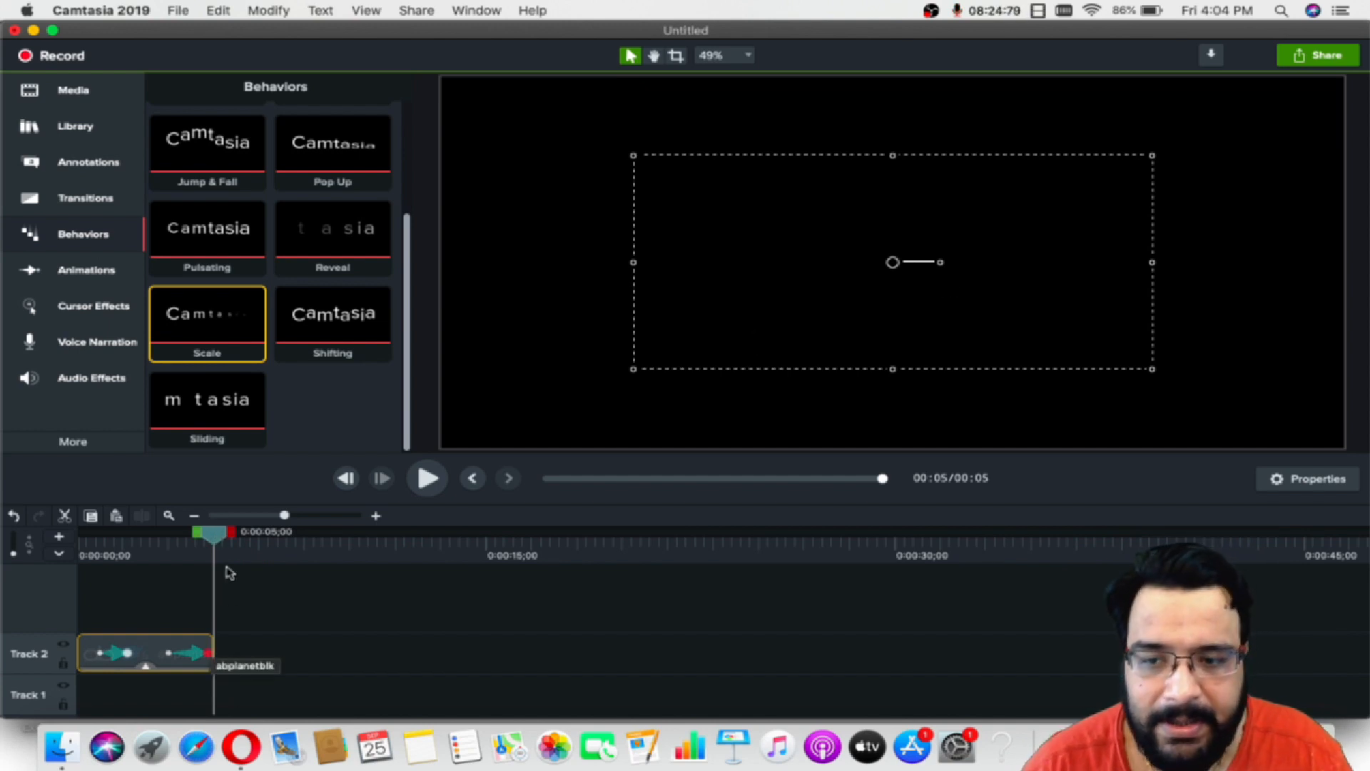
pyautogui.moveTo(214, 534); pyautogui.dragTo(219, 542)
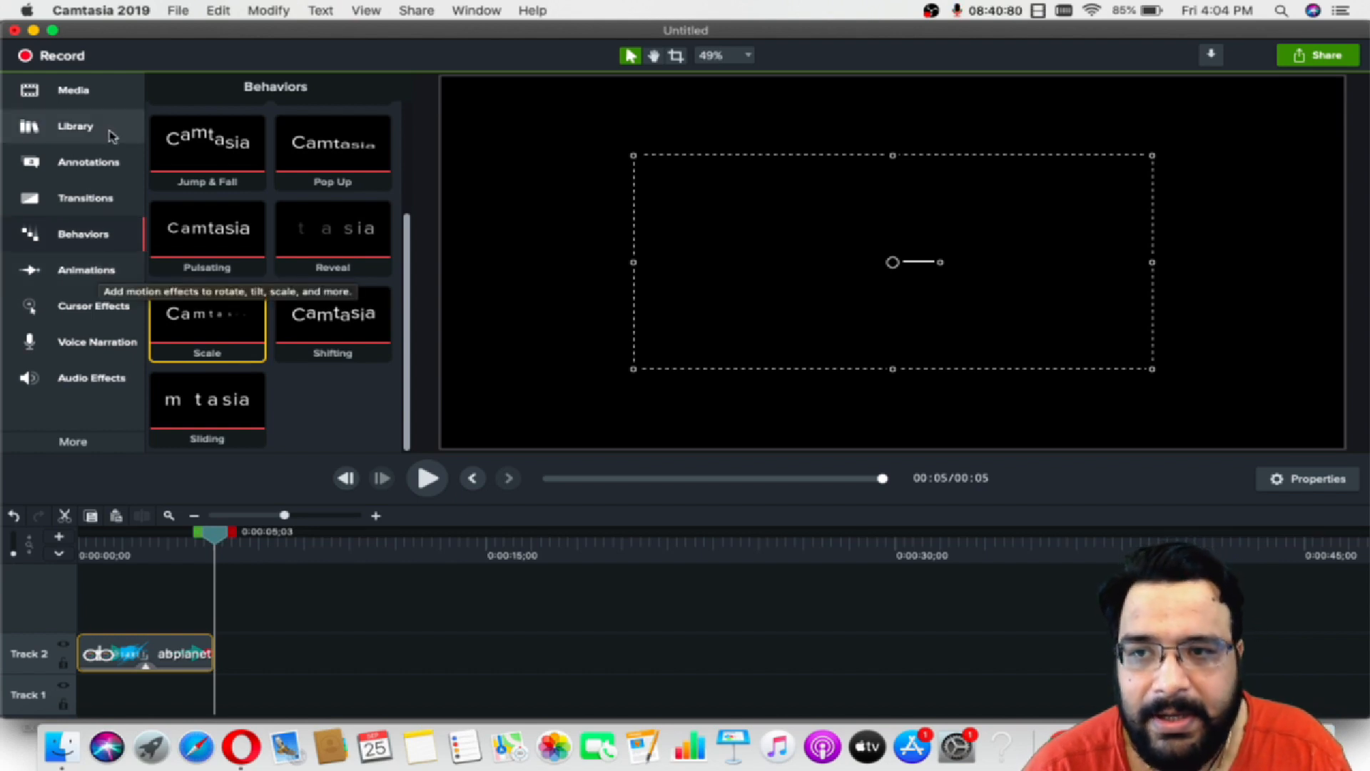
# Import 2.mp4 from the Desktop's Clips folder and place it on a new track above the logo, starting at about 0:00:09
pyautogui.click(101, 94)
pyautogui.rightClick(354, 360)
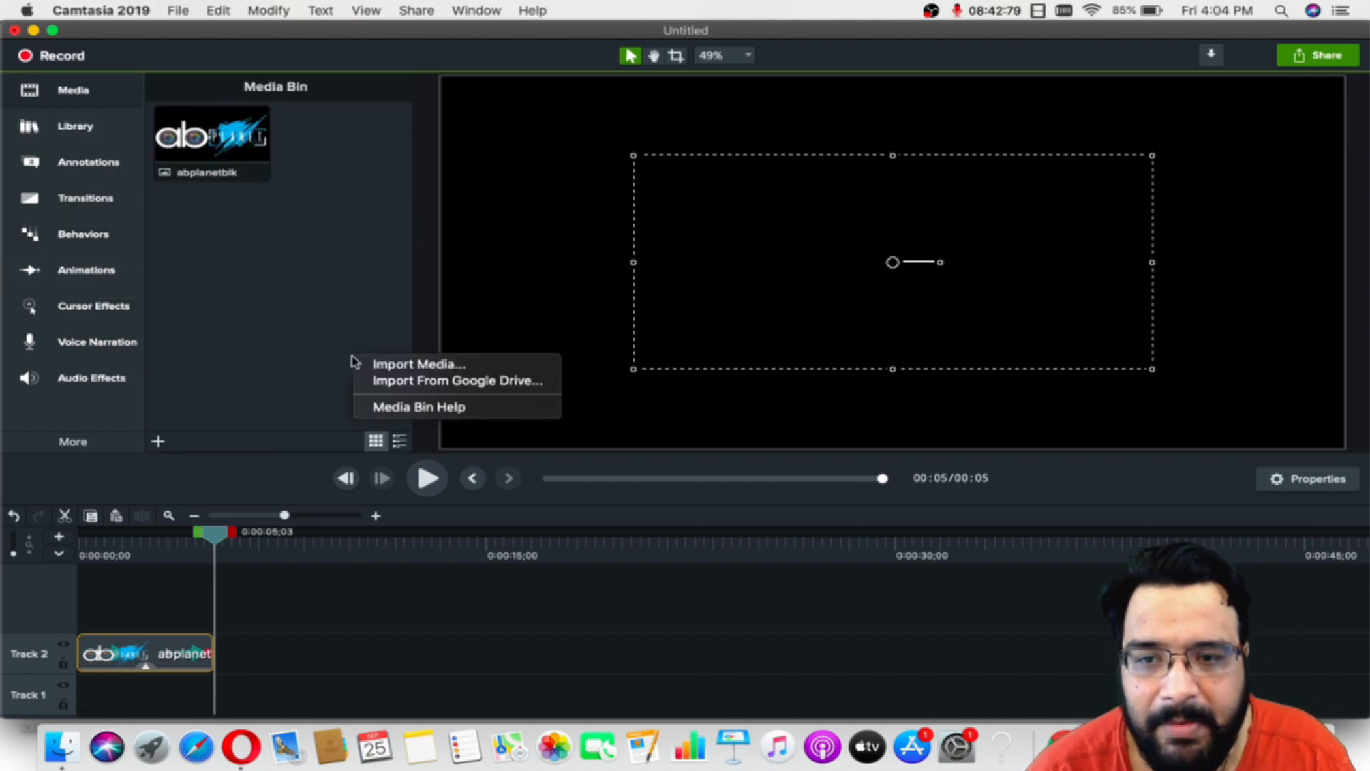
pyautogui.click(374, 362)
pyautogui.scroll(3, 761, 309)
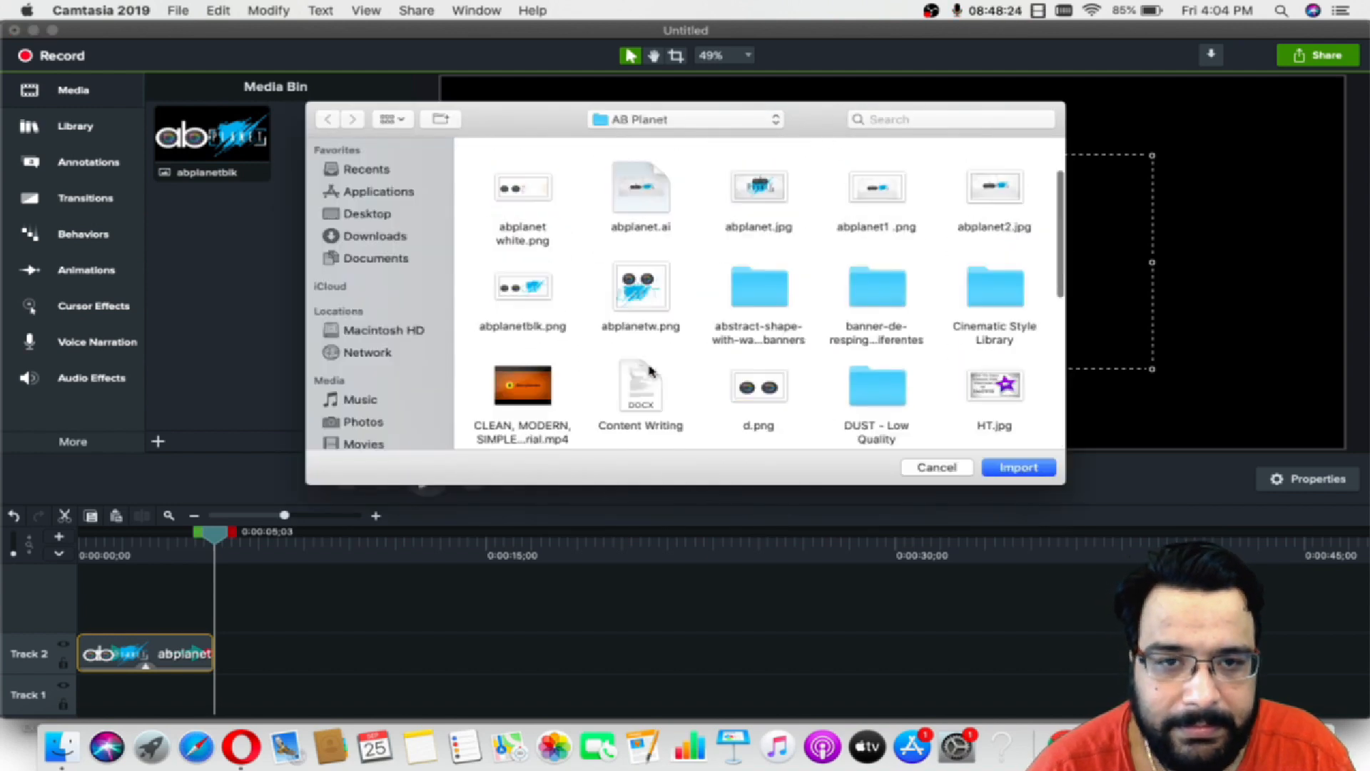
pyautogui.scroll(-3, 762, 309)
pyautogui.click(367, 214)
pyautogui.click(1002, 177)
pyautogui.doubleClick(1003, 177)
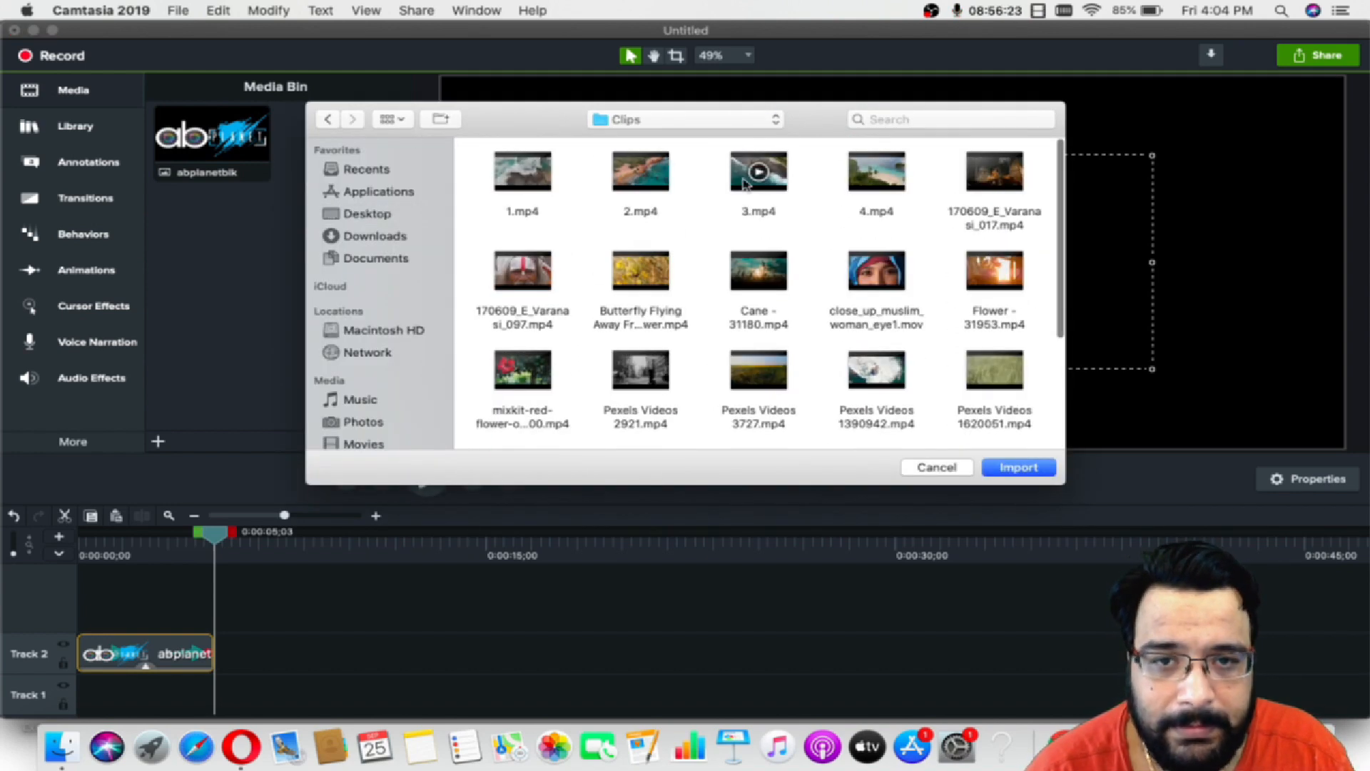
pyautogui.doubleClick(639, 174)
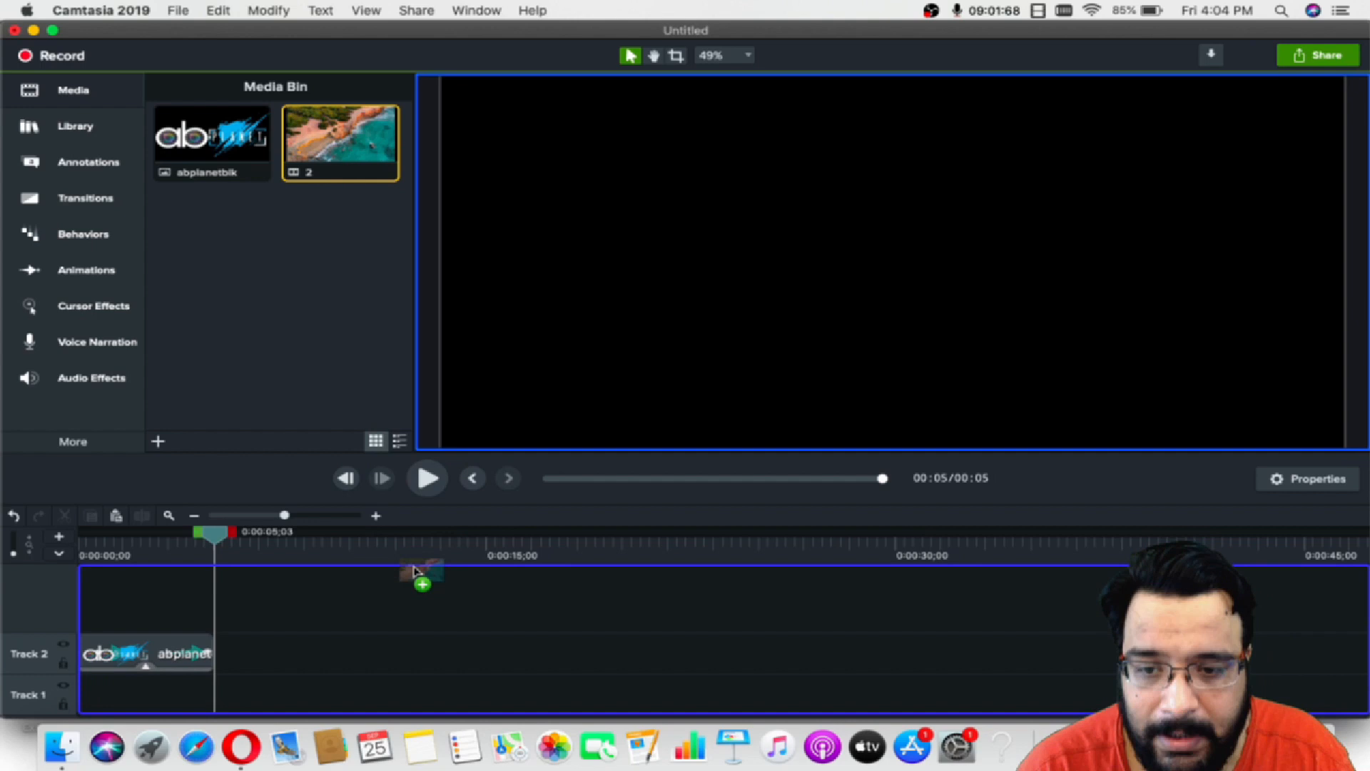
pyautogui.moveTo(413, 569); pyautogui.dragTo(321, 629)
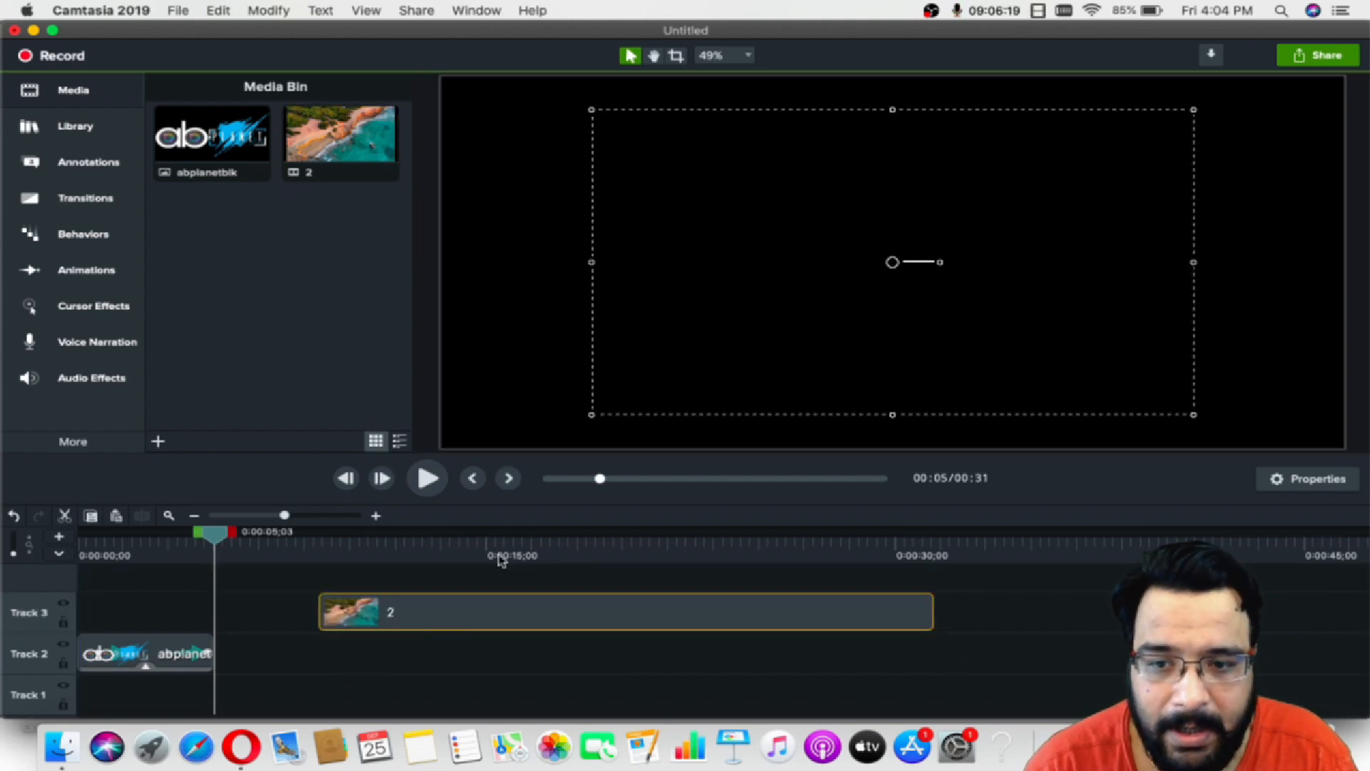
# Add a Custom animation to the video clip on Track 3 and extend it to end at 0:00:20;35, lasting 0:00:08;01
pyautogui.click(104, 276)
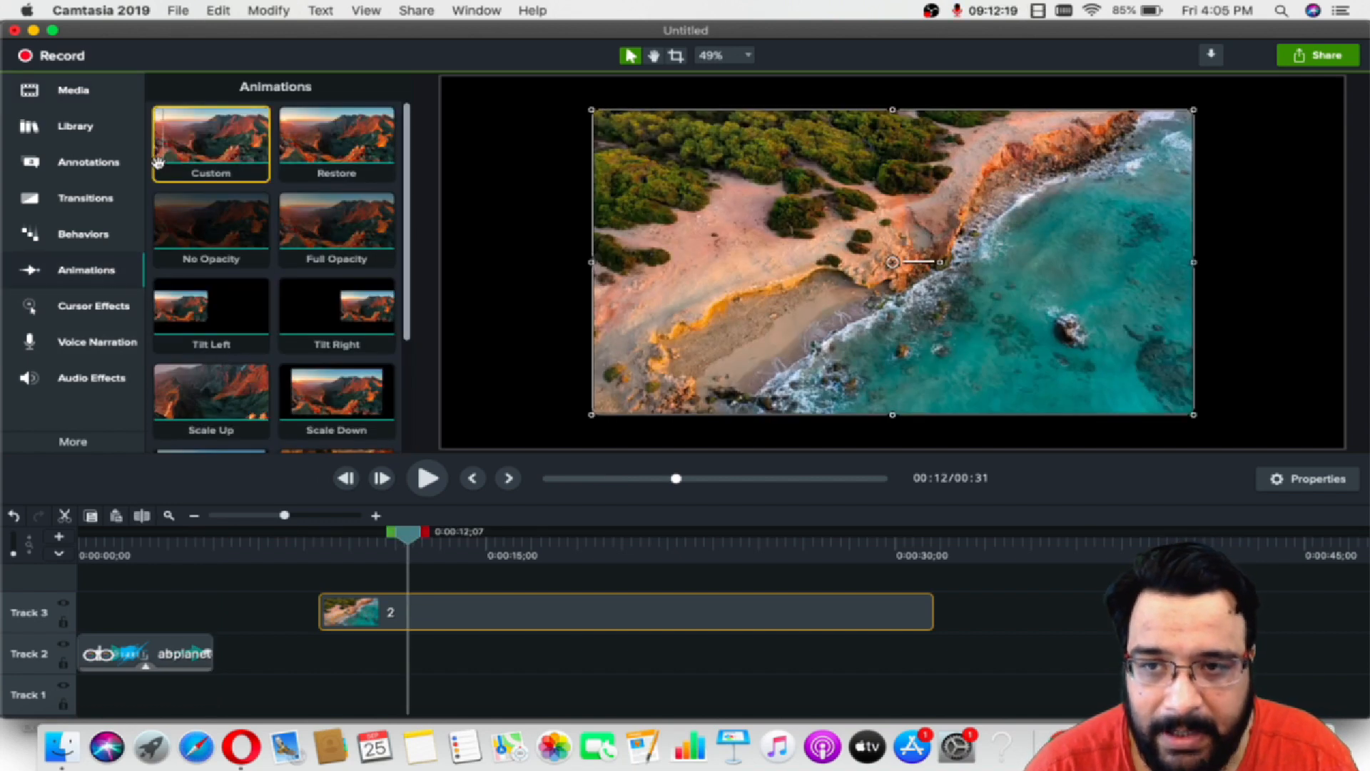
pyautogui.moveTo(200, 157); pyautogui.dragTo(450, 612)
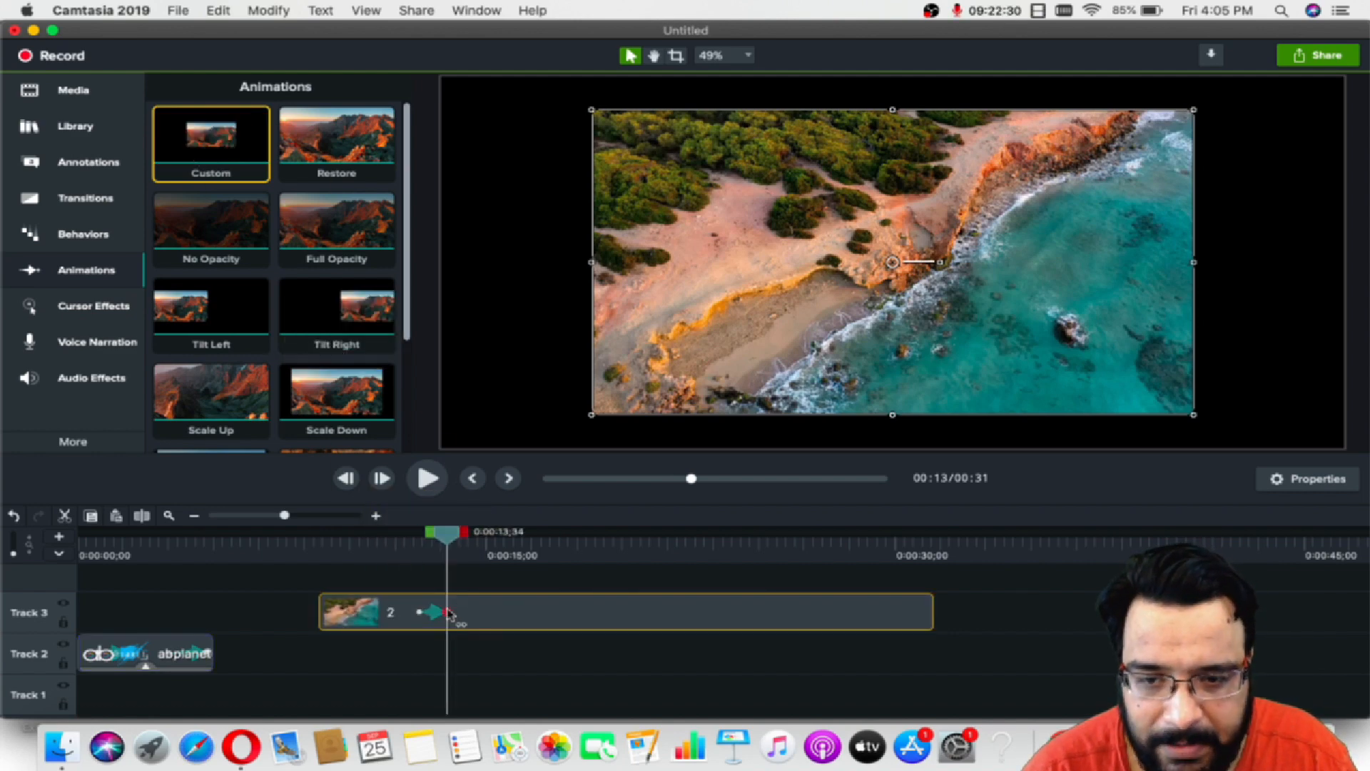
pyautogui.moveTo(559, 618); pyautogui.dragTo(558, 615)
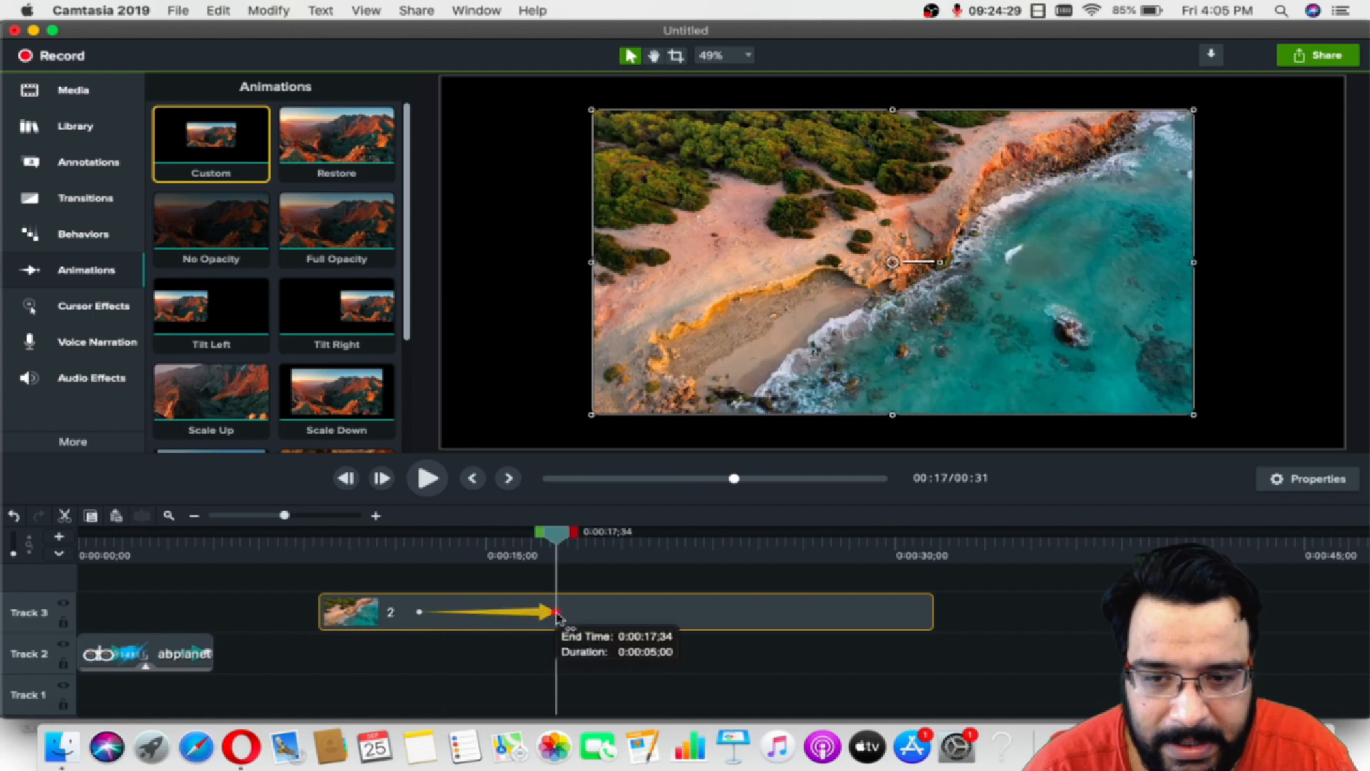
pyautogui.moveTo(660, 621); pyautogui.dragTo(612, 623)
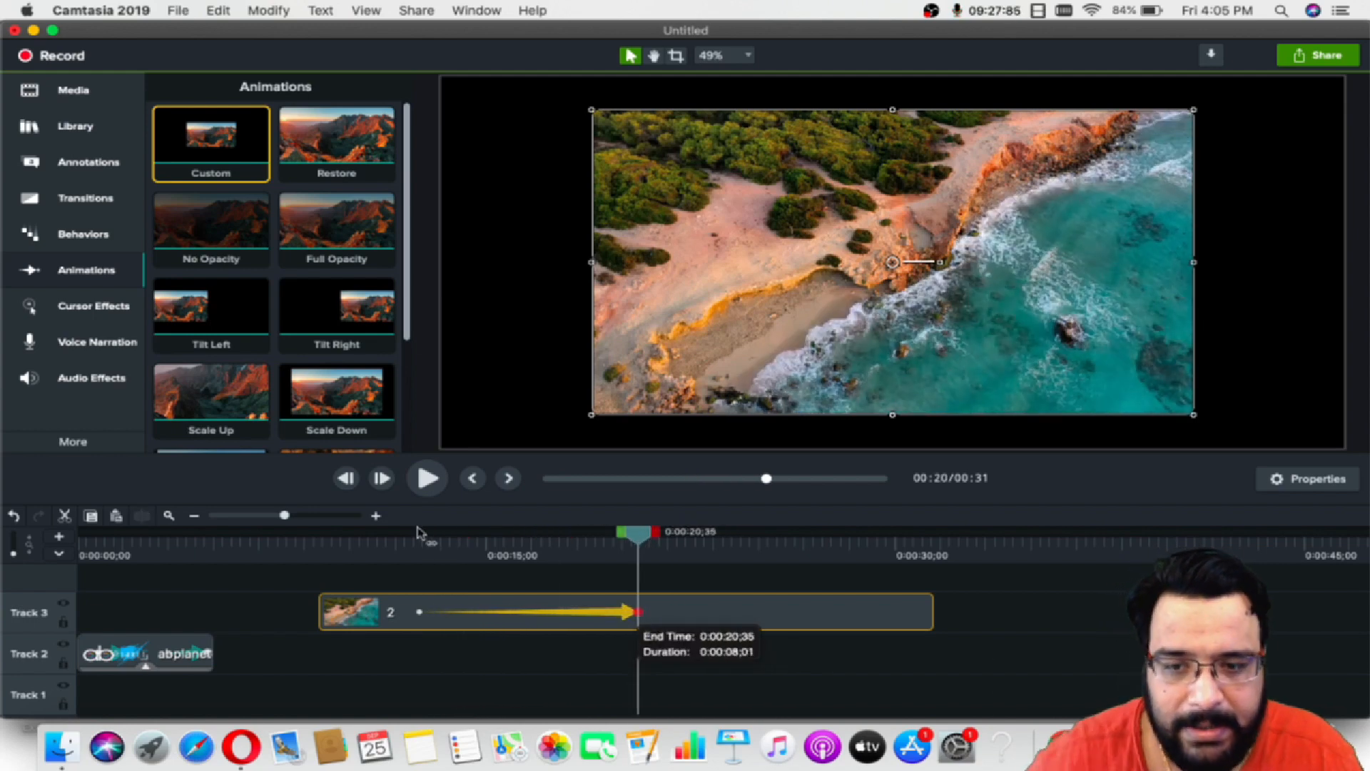
# At 0:00:11;56, before the animation starts, shrink the video to a tiny thumbnail anchored at its upper-left corner
pyautogui.click(407, 581)
pyautogui.moveTo(642, 537); pyautogui.dragTo(405, 555)
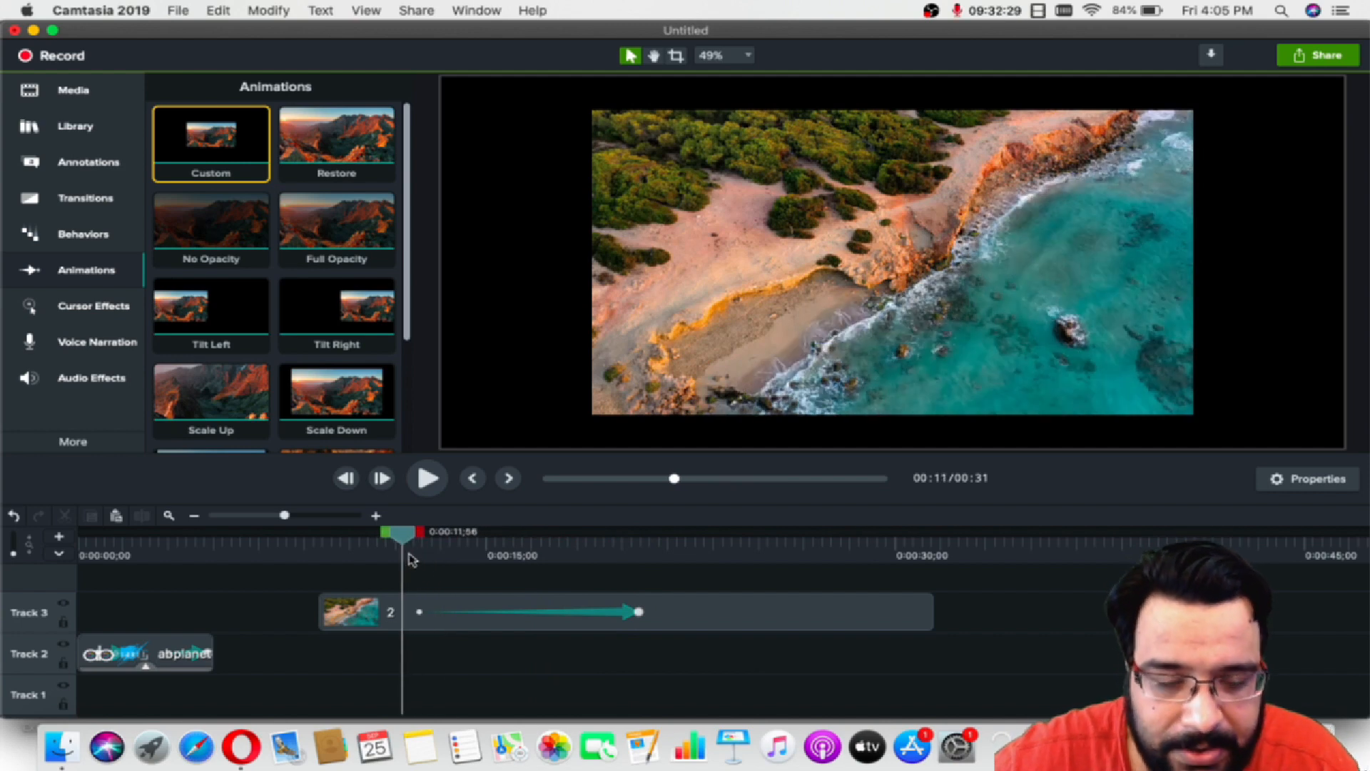
pyautogui.click(417, 616)
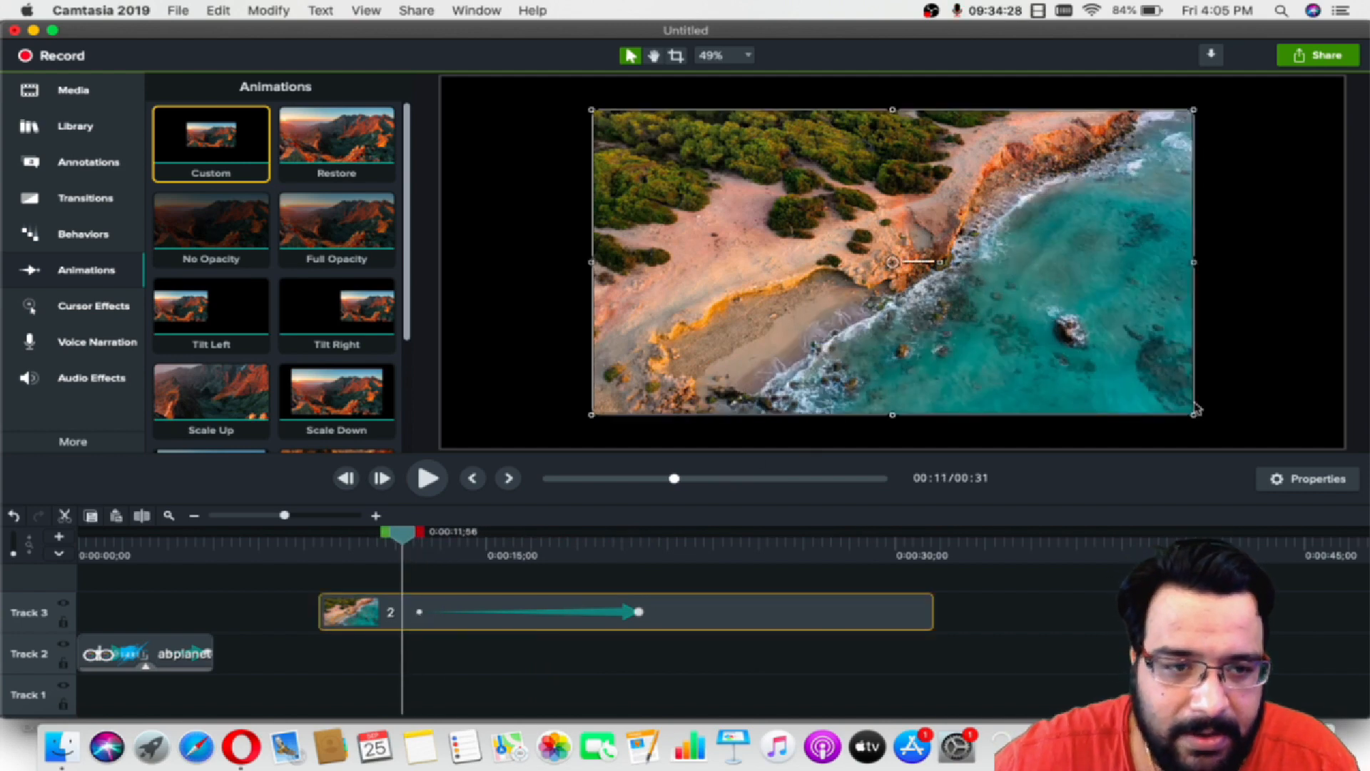
pyautogui.moveTo(1194, 415); pyautogui.dragTo(557, 136)
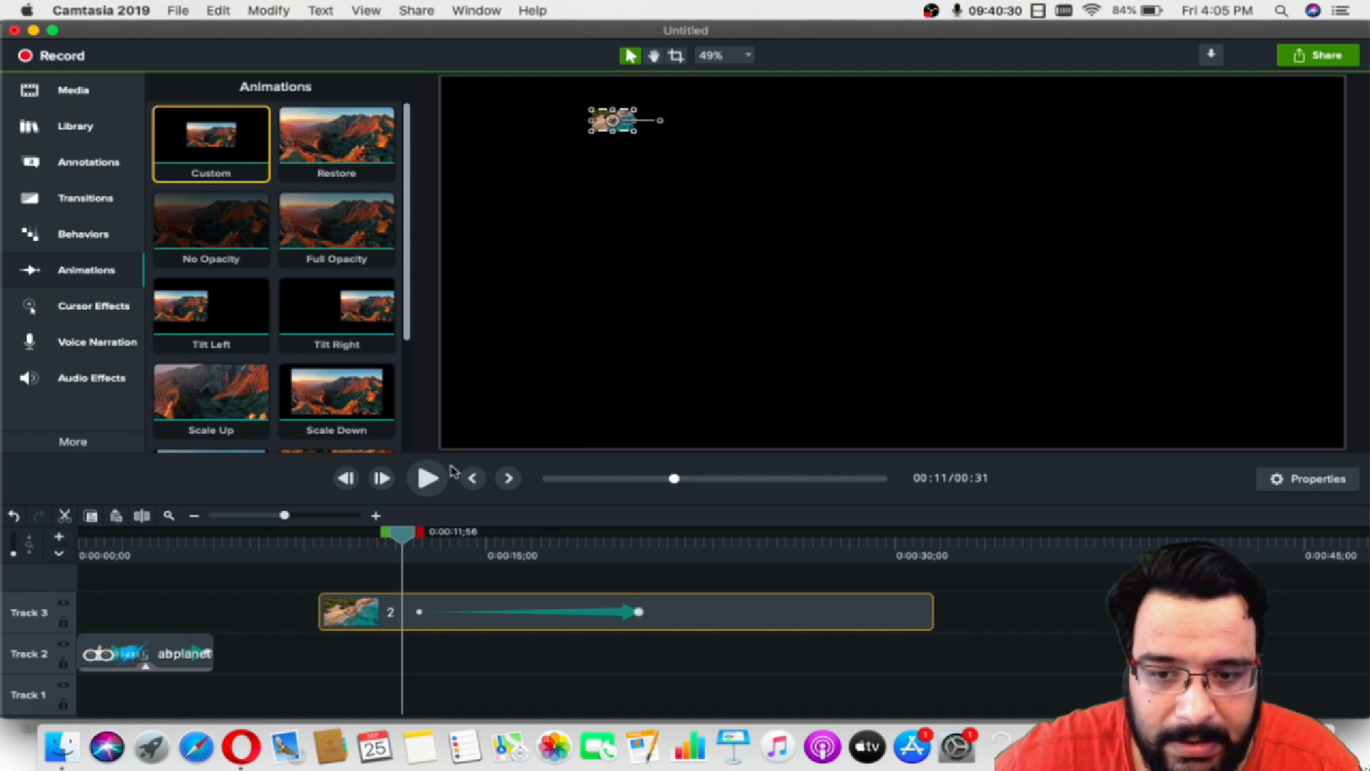
# Trim the end of the video clip to about 0:00:21 and play back its enlarging animation
pyautogui.moveTo(506, 567); pyautogui.dragTo(675, 563)
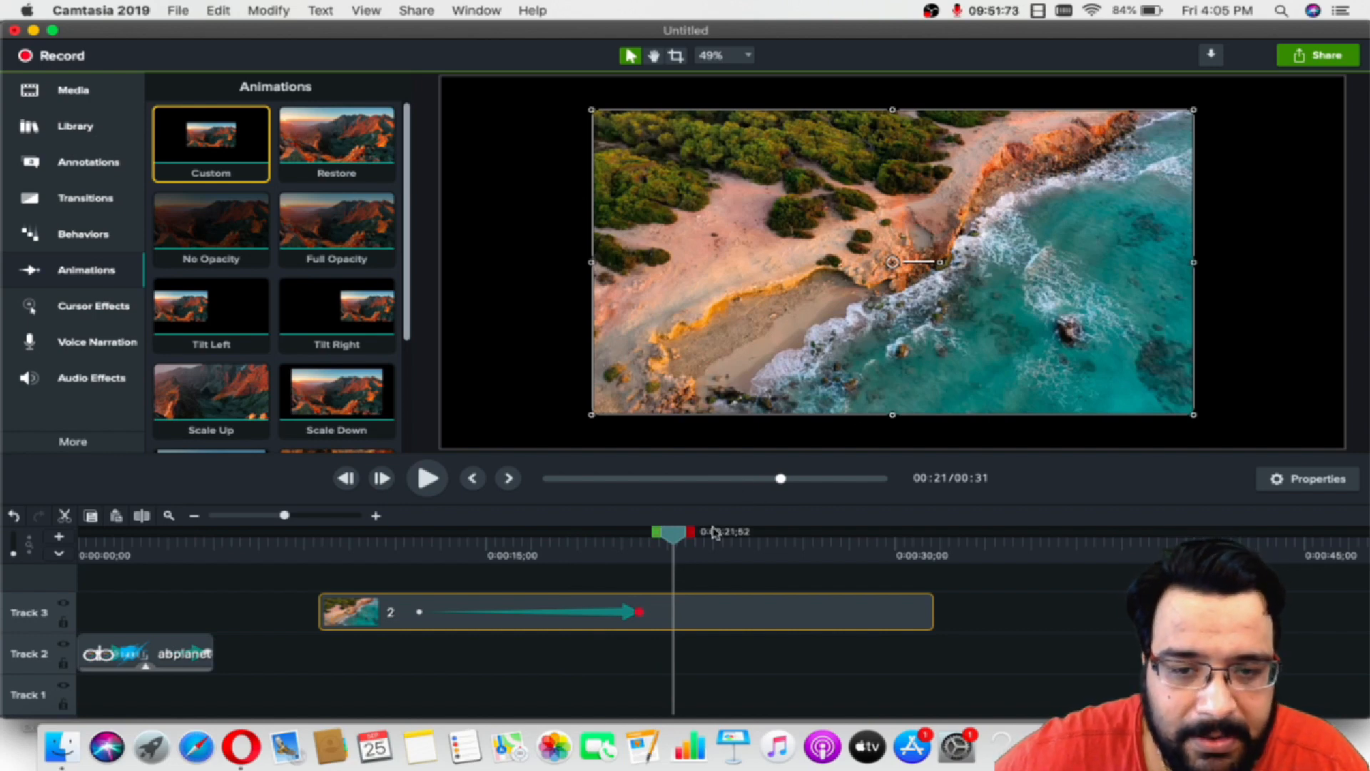
pyautogui.moveTo(926, 612); pyautogui.dragTo(670, 611)
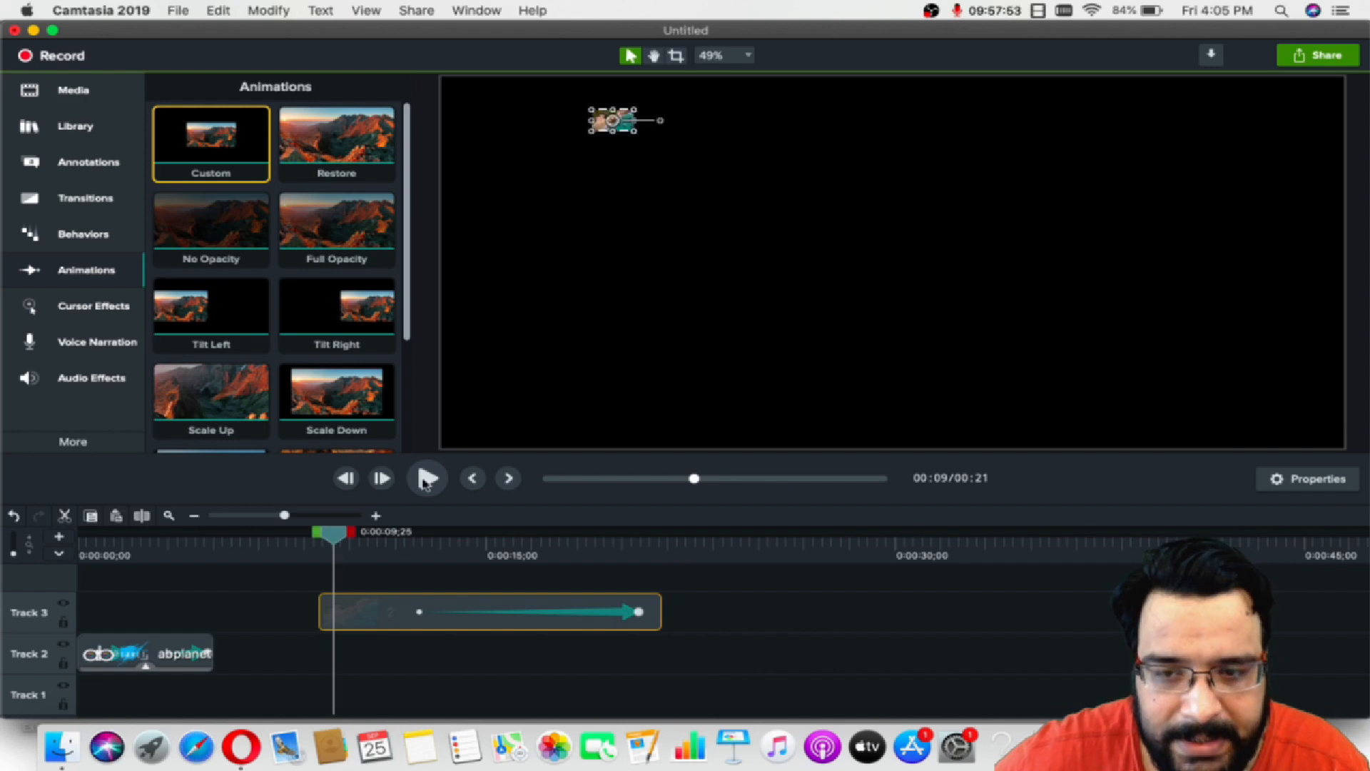
pyautogui.click(425, 479)
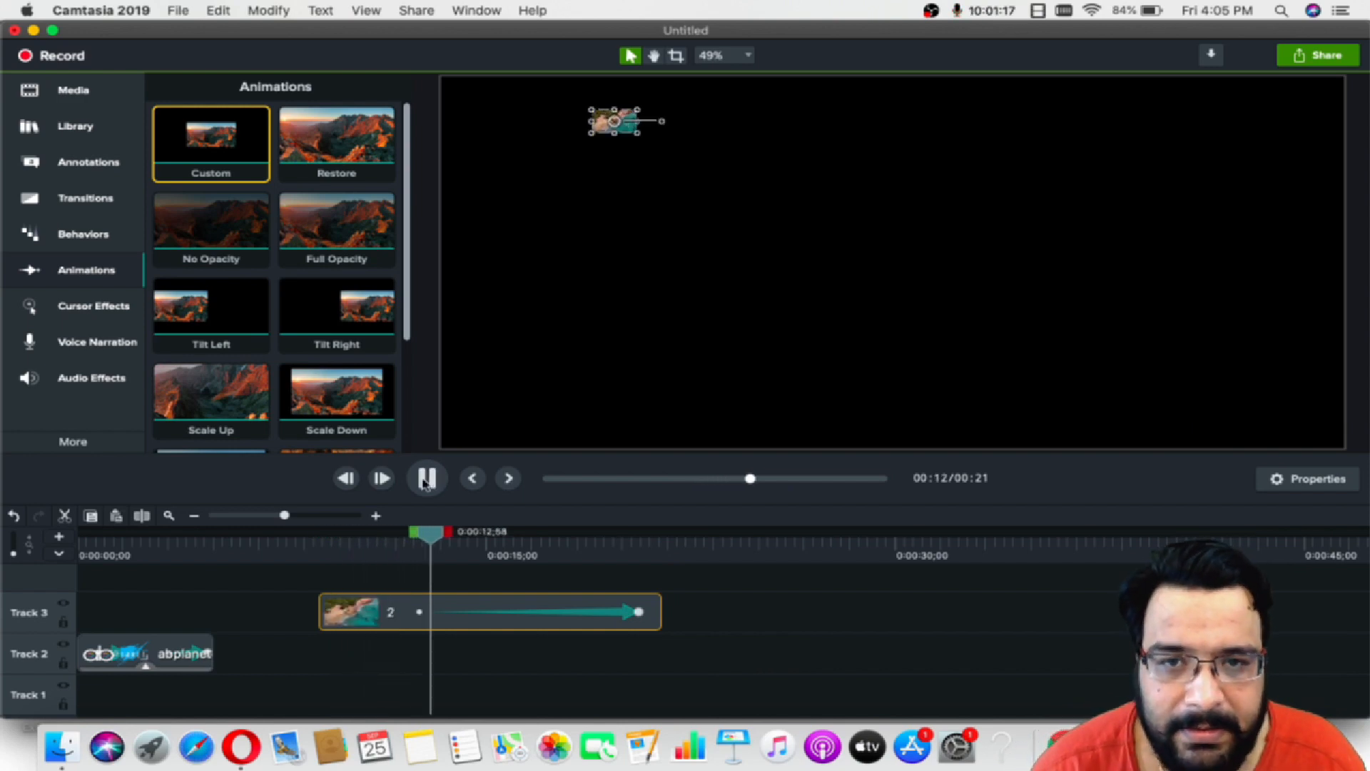
pyautogui.click(426, 478)
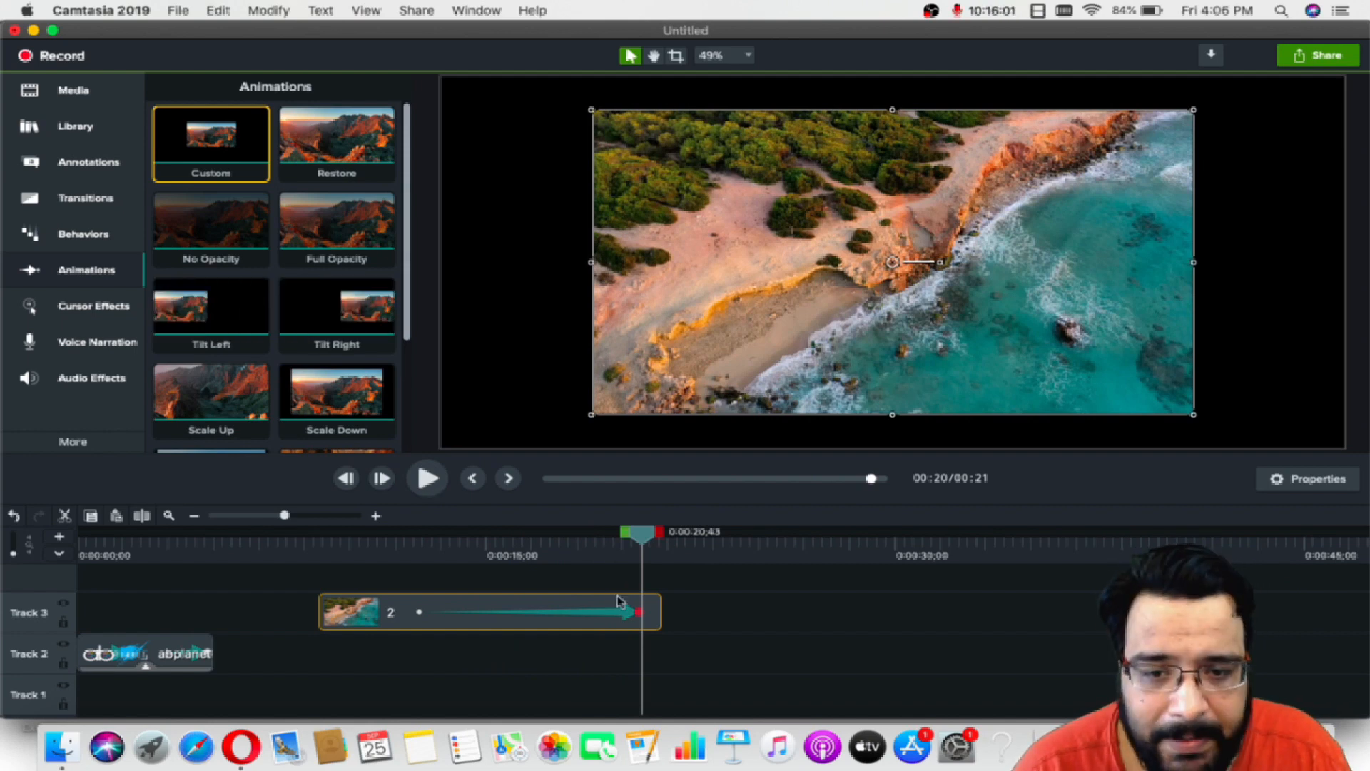
# Shorten the video's scaling animation to end at 0:00:13;15 and move its start to 0:00:10;57
pyautogui.click(640, 614)
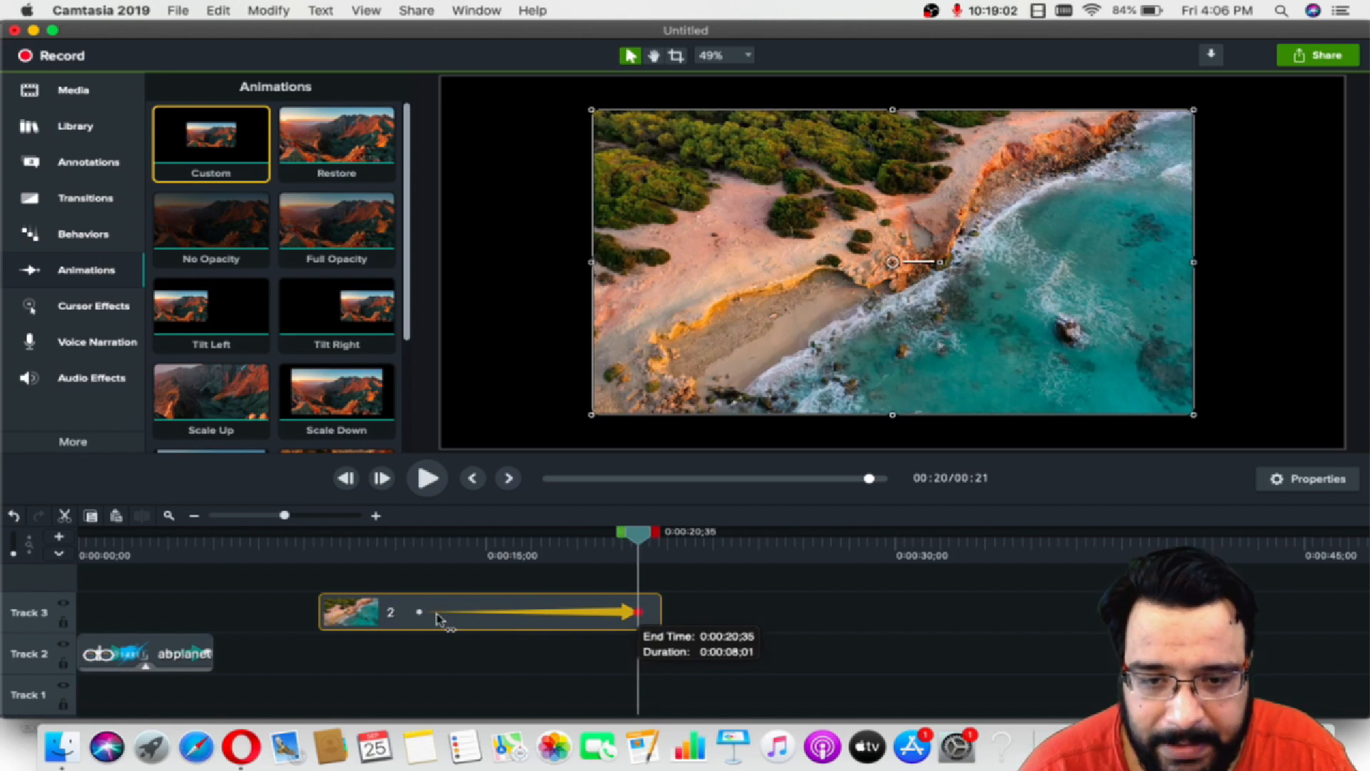
pyautogui.moveTo(436, 613); pyautogui.dragTo(438, 614)
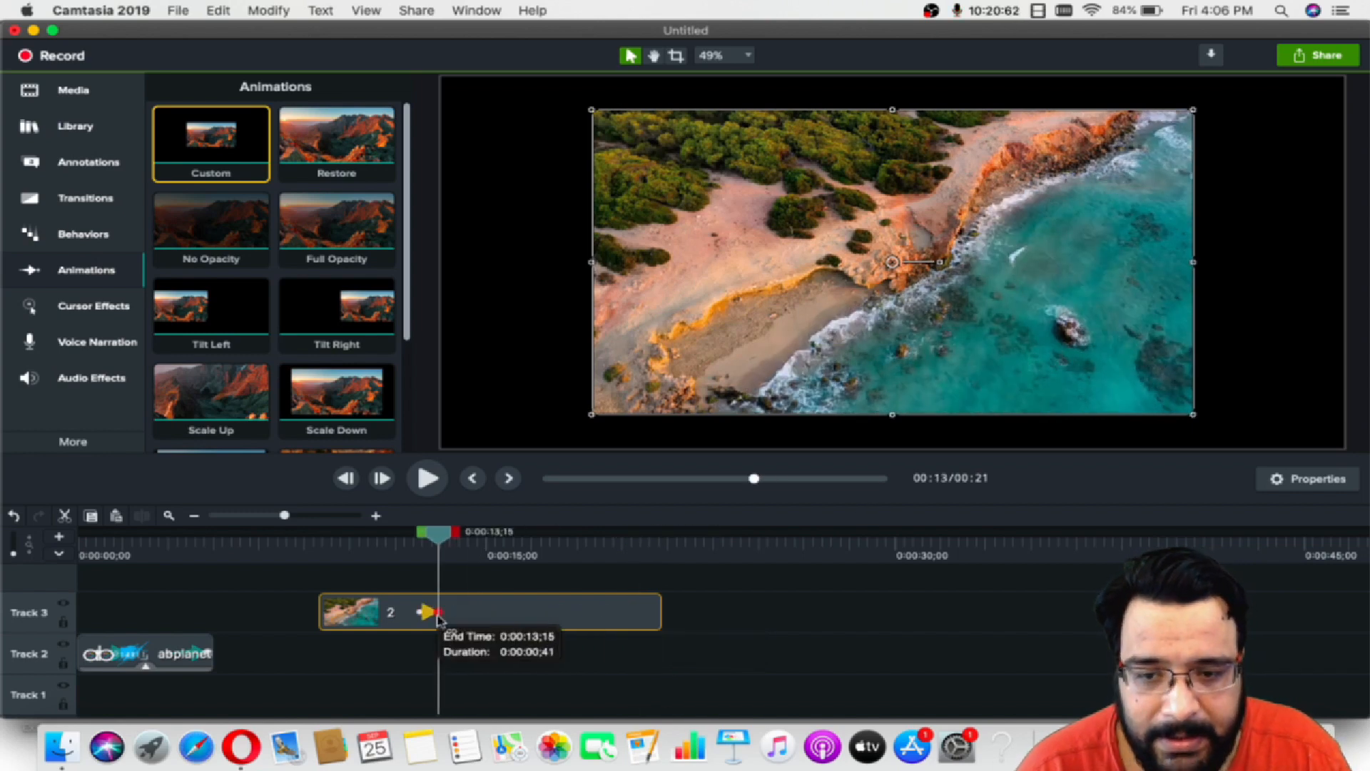
pyautogui.moveTo(419, 612); pyautogui.dragTo(374, 614)
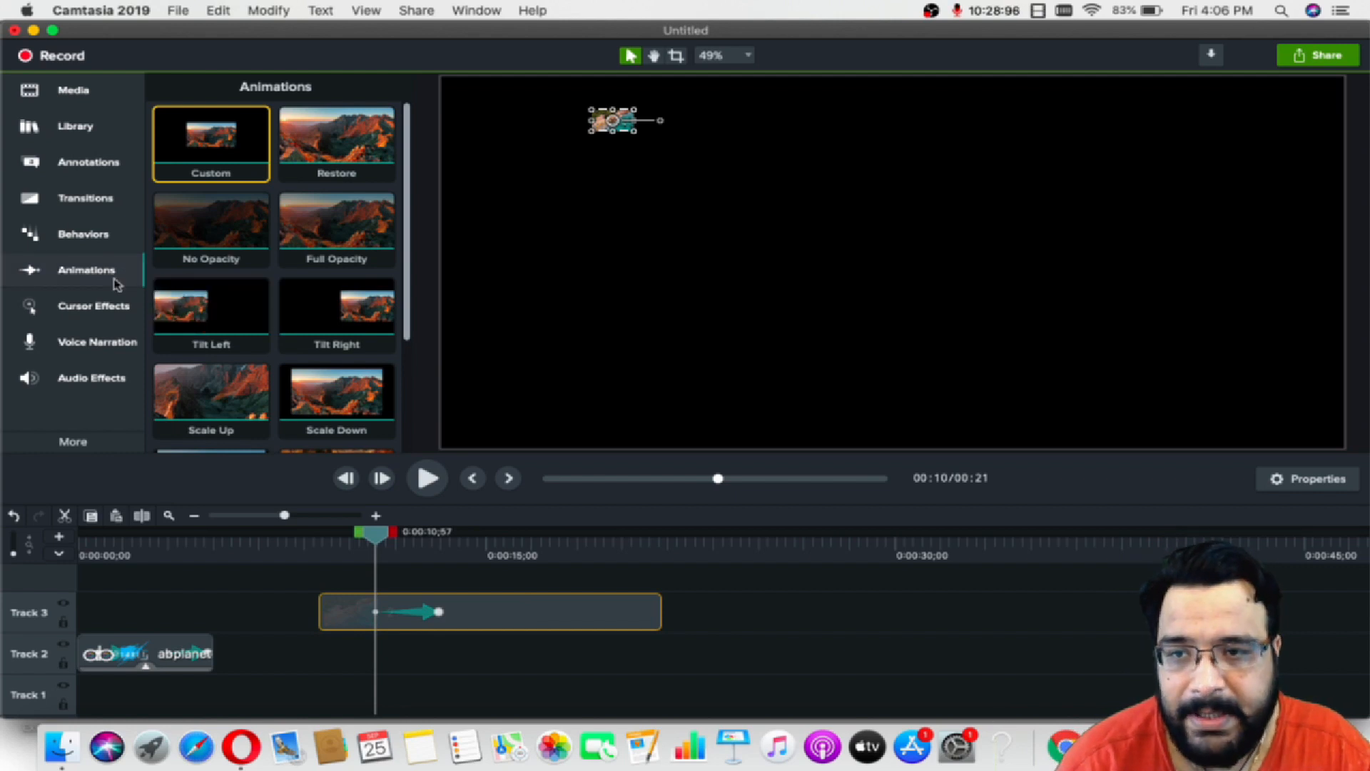
# Add a second Custom animation near the end of the video clip, set Z rotation to -360° at 0:00:20;48, and preview the result
pyautogui.moveTo(209, 151); pyautogui.dragTo(636, 615)
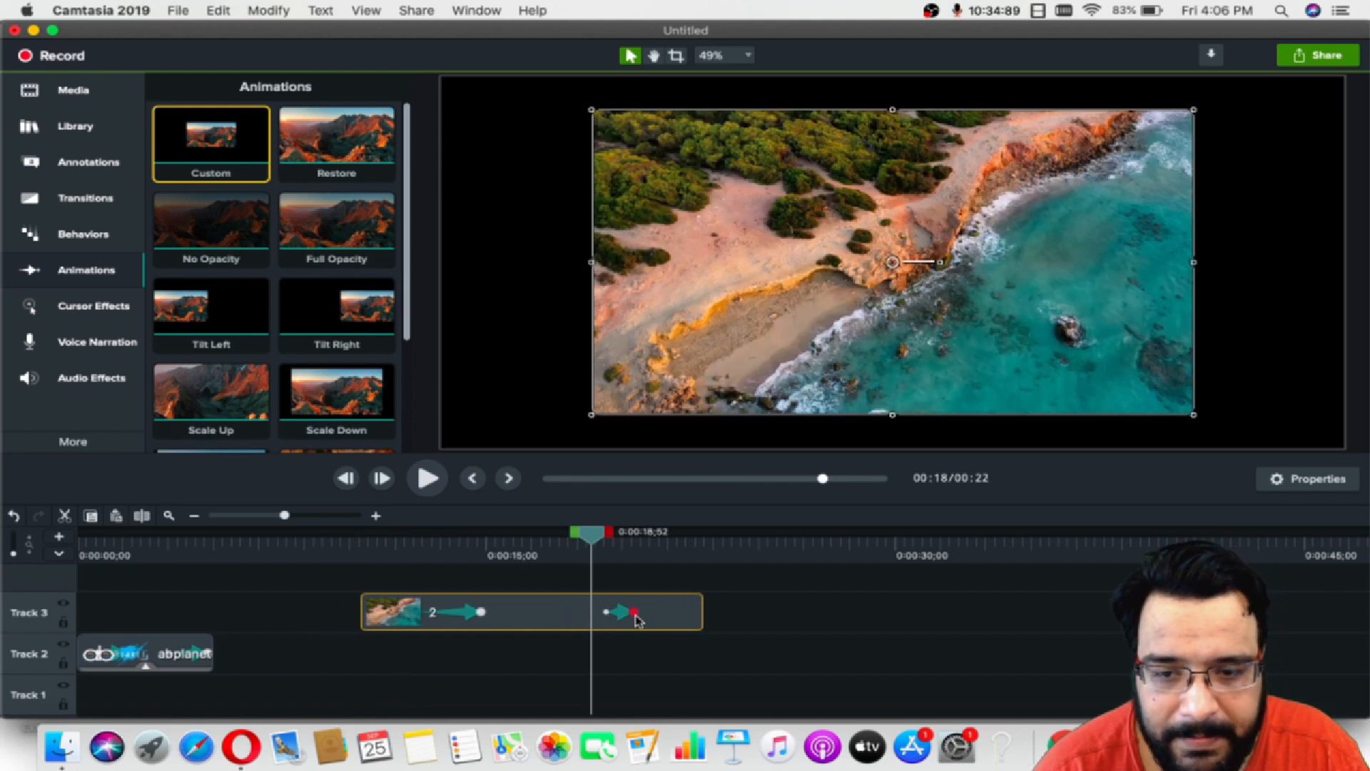
pyautogui.moveTo(593, 539); pyautogui.dragTo(646, 541)
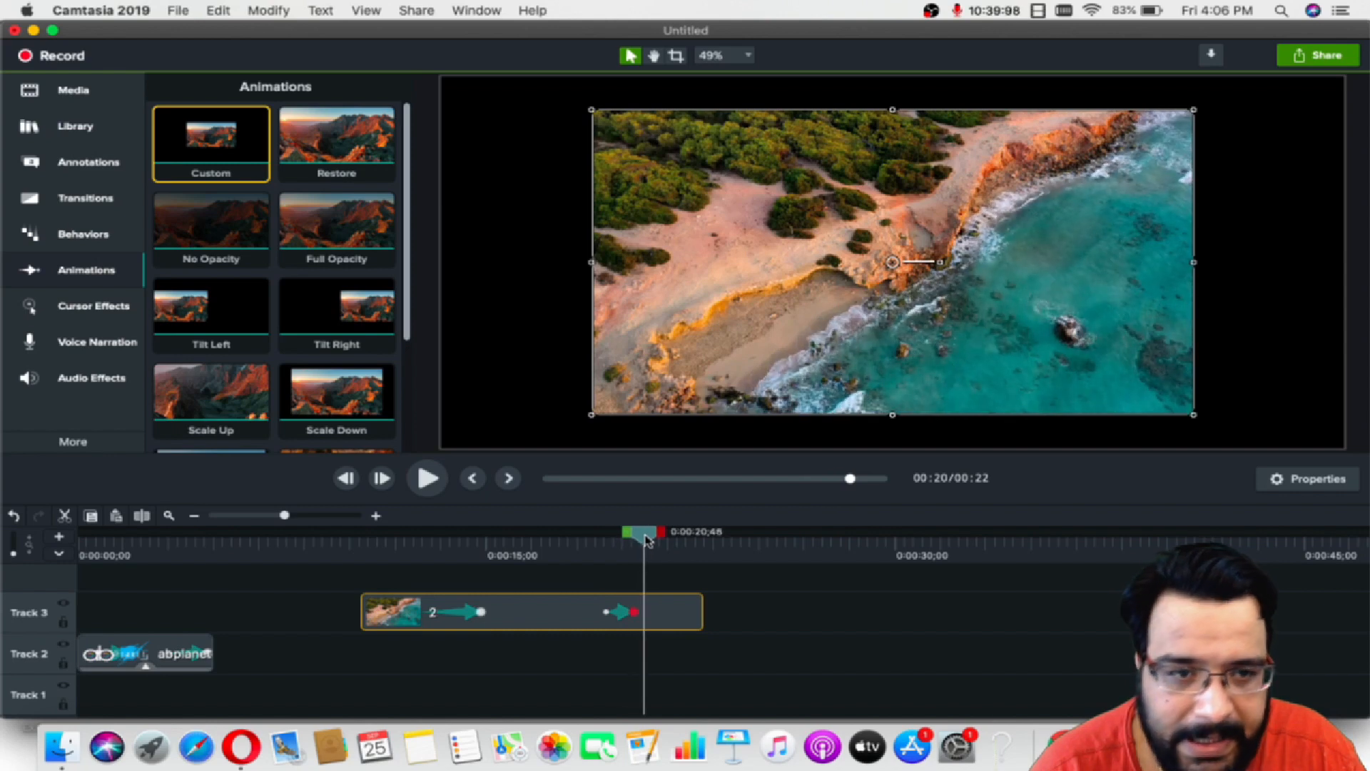
pyautogui.click(1306, 478)
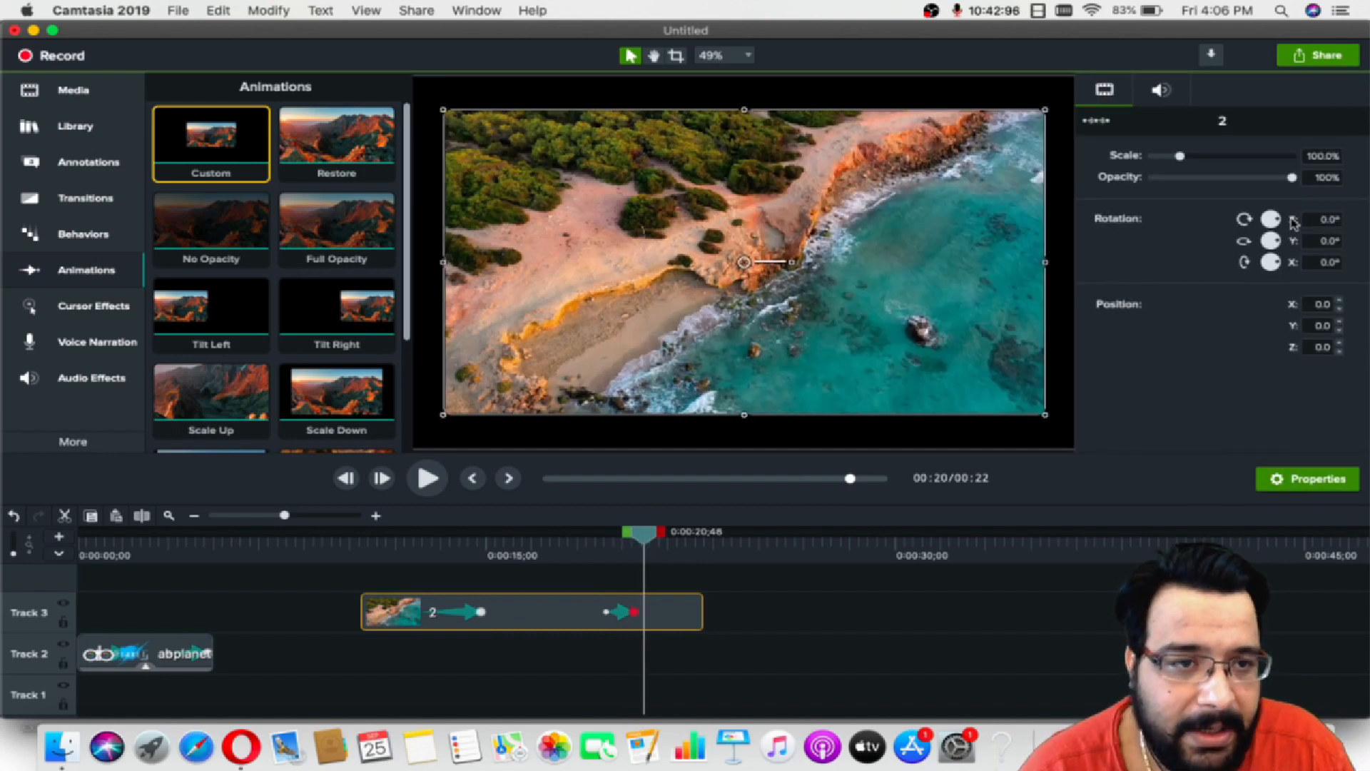
pyautogui.moveTo(1281, 223)
pyautogui.mouseDown()
pyautogui.moveTo(1263, 234)
pyautogui.moveTo(1258, 220)
pyautogui.moveTo(1288, 223)
pyautogui.mouseUp()
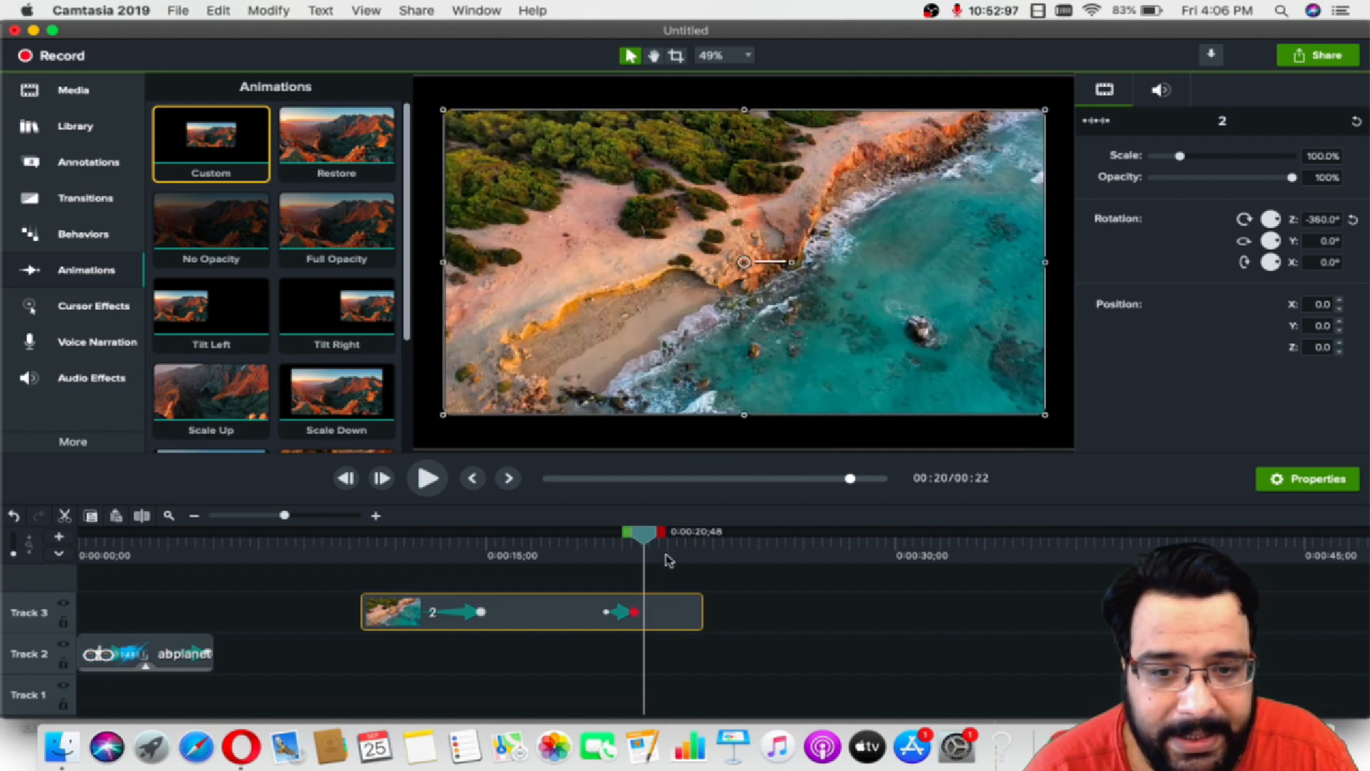
pyautogui.moveTo(644, 535); pyautogui.dragTo(405, 556)
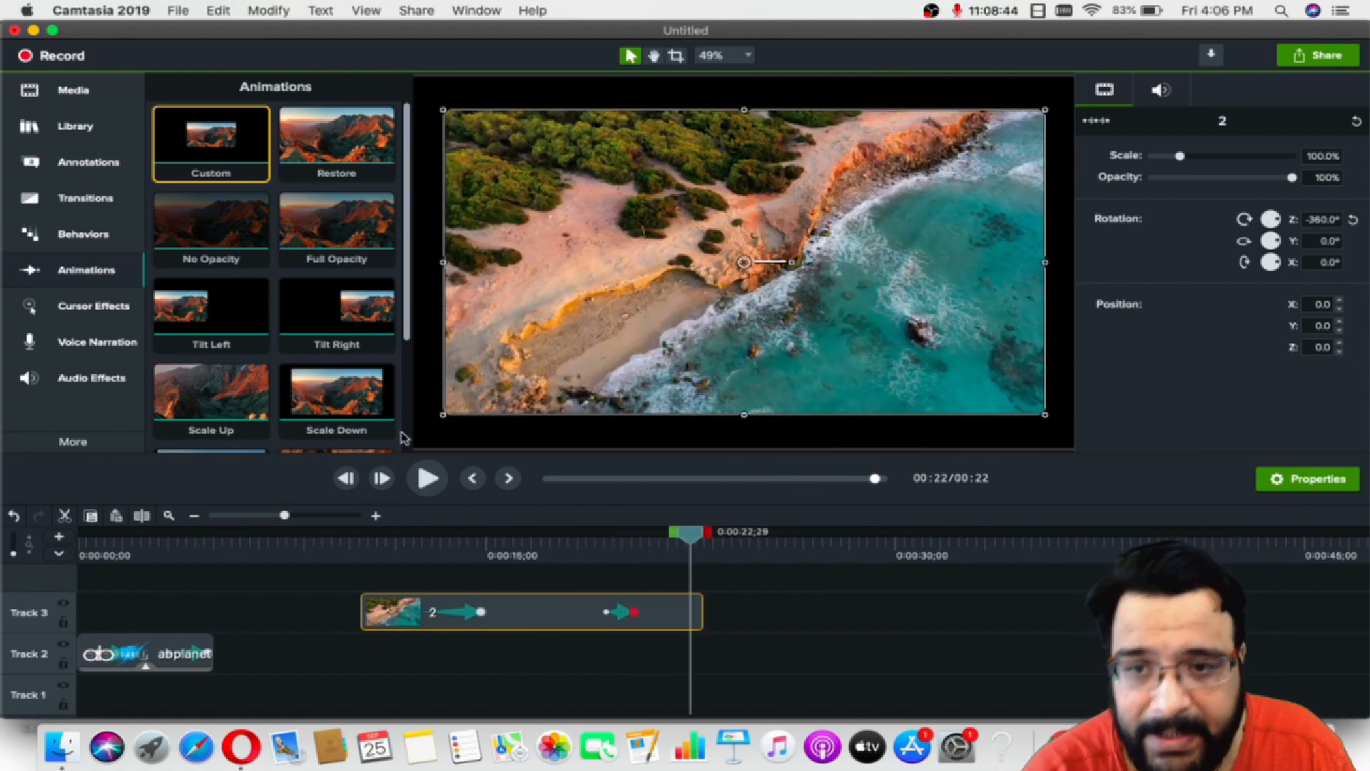
# Apply the Pop Up behavior to the video clip on Track 3
pyautogui.click(83, 234)
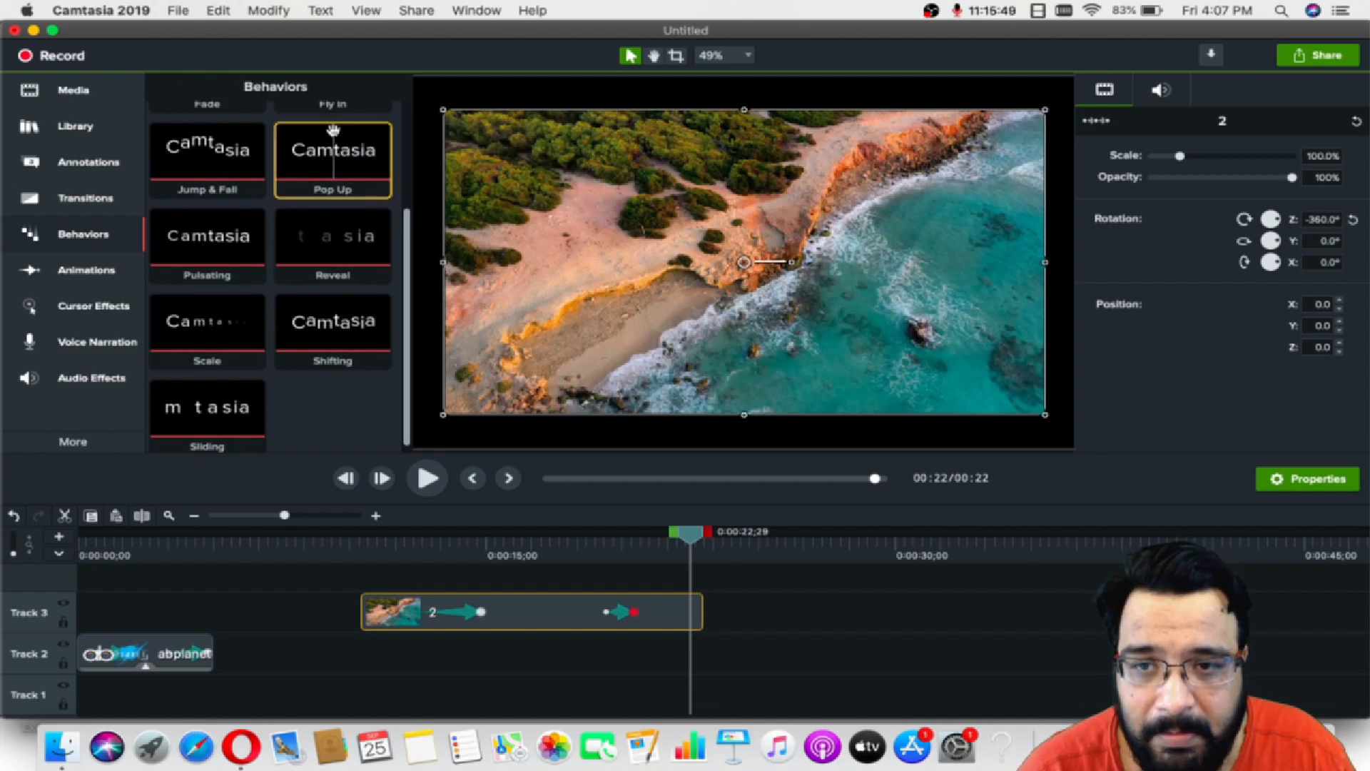
pyautogui.moveTo(330, 146); pyautogui.dragTo(563, 615)
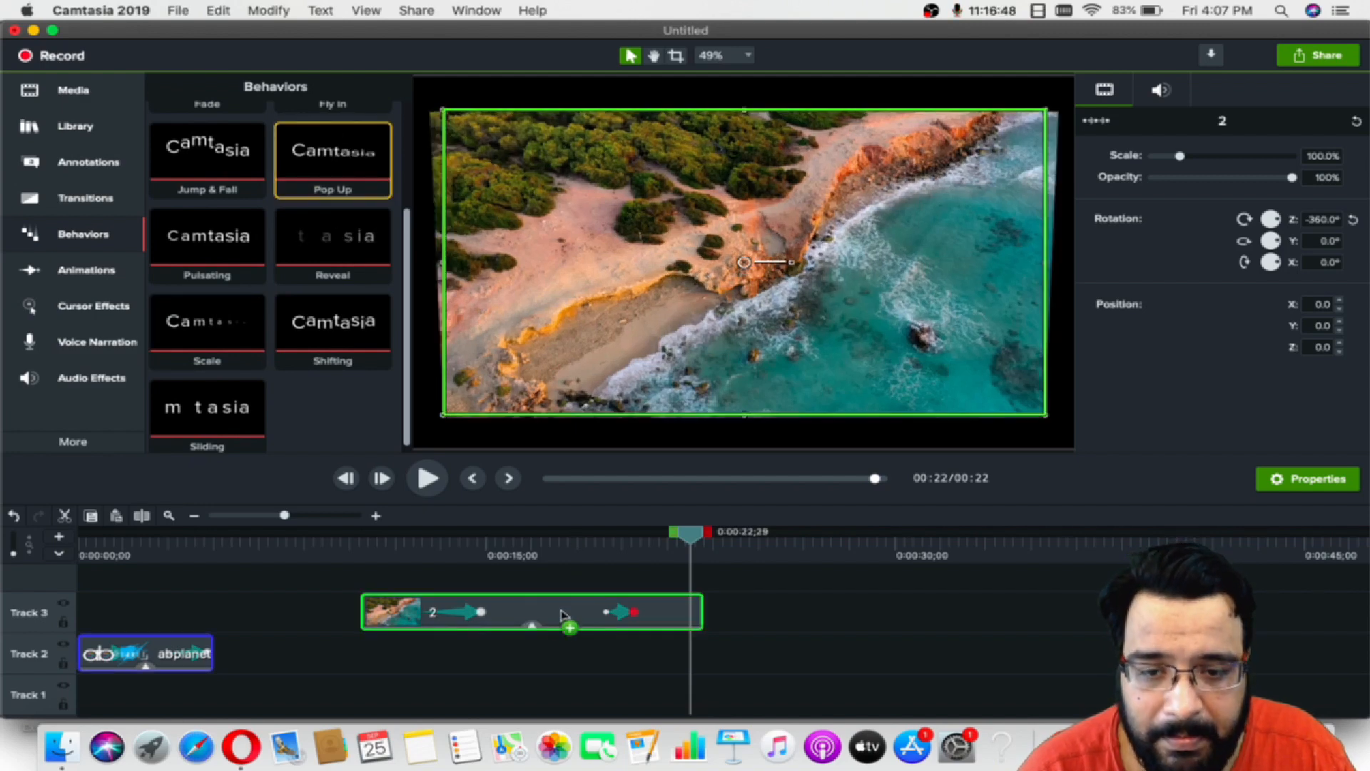
# Play back the video clip on Track 3 from its start at 0:00:10;25 to preview the Pop Up behavior
pyautogui.moveTo(558, 621); pyautogui.dragTo(559, 617)
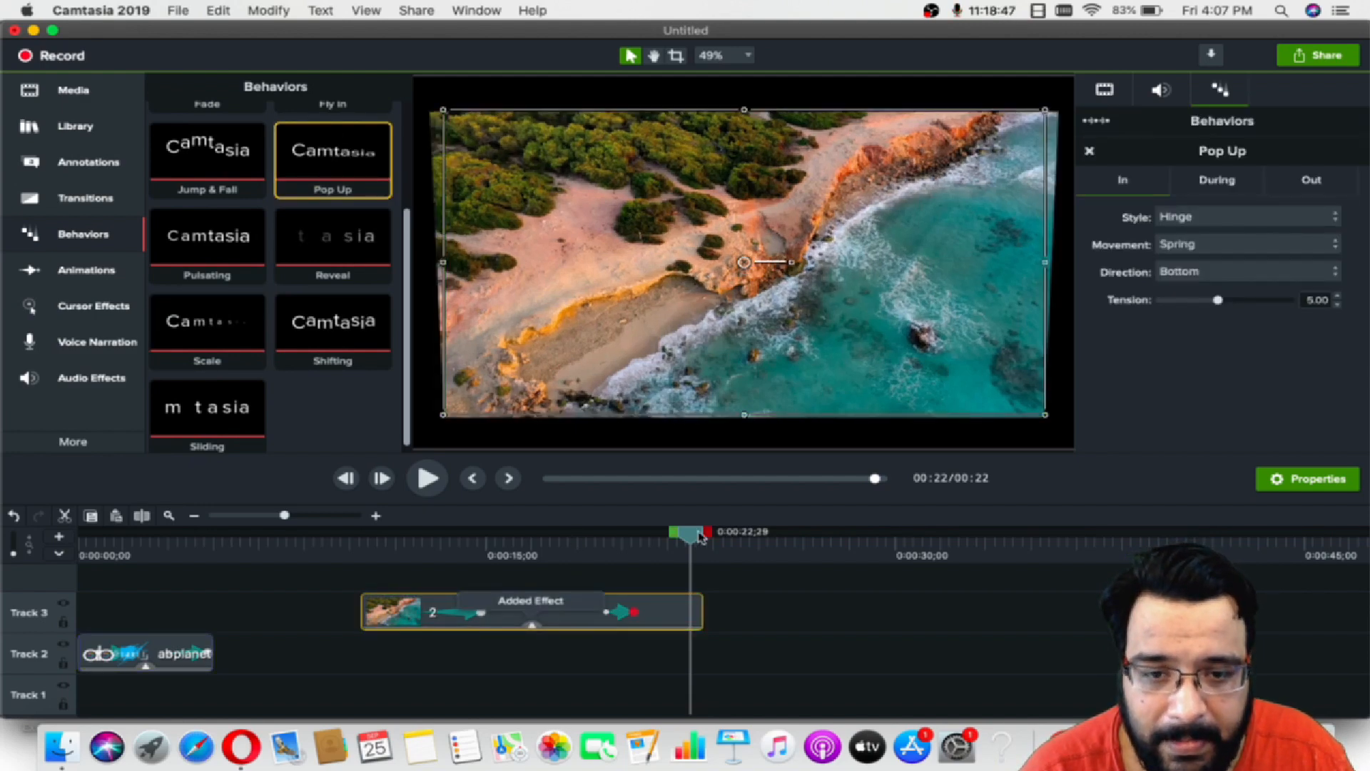
pyautogui.moveTo(690, 537); pyautogui.dragTo(361, 536)
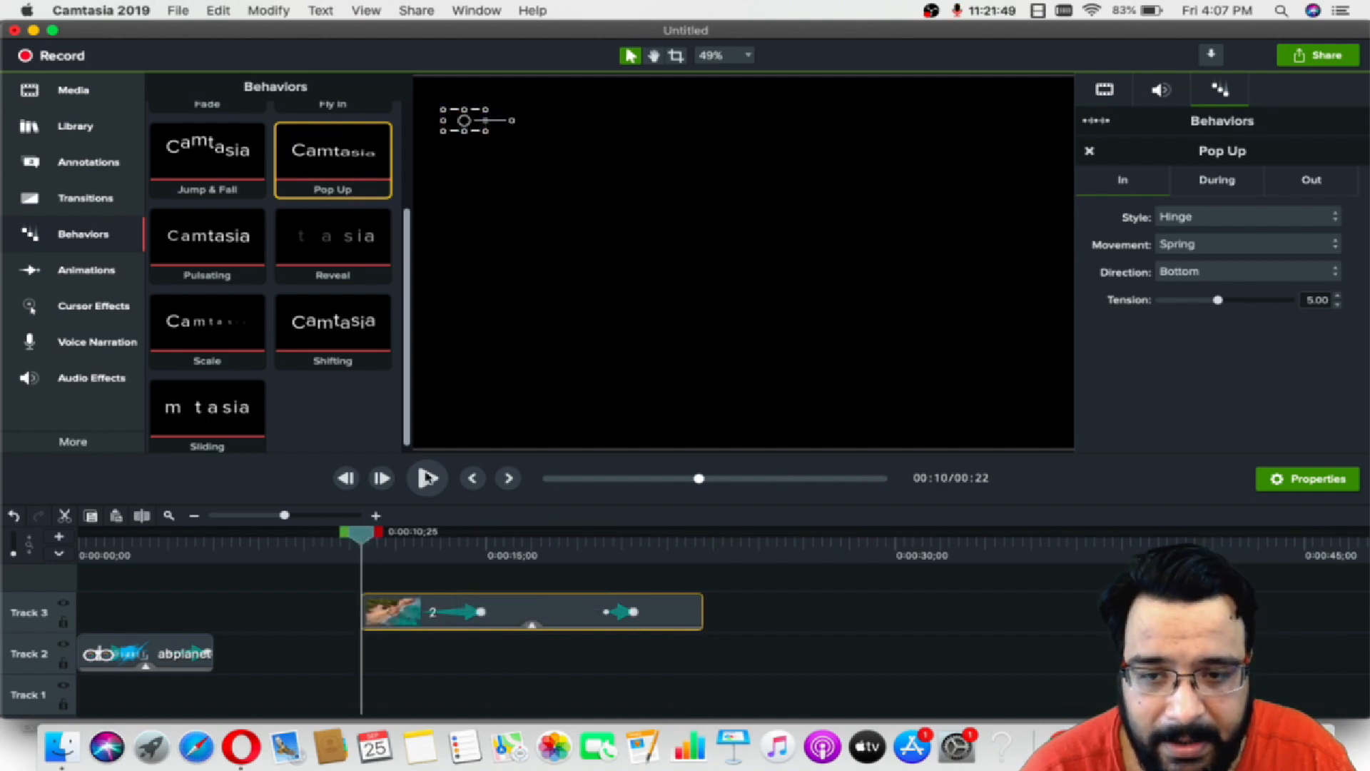
pyautogui.click(426, 478)
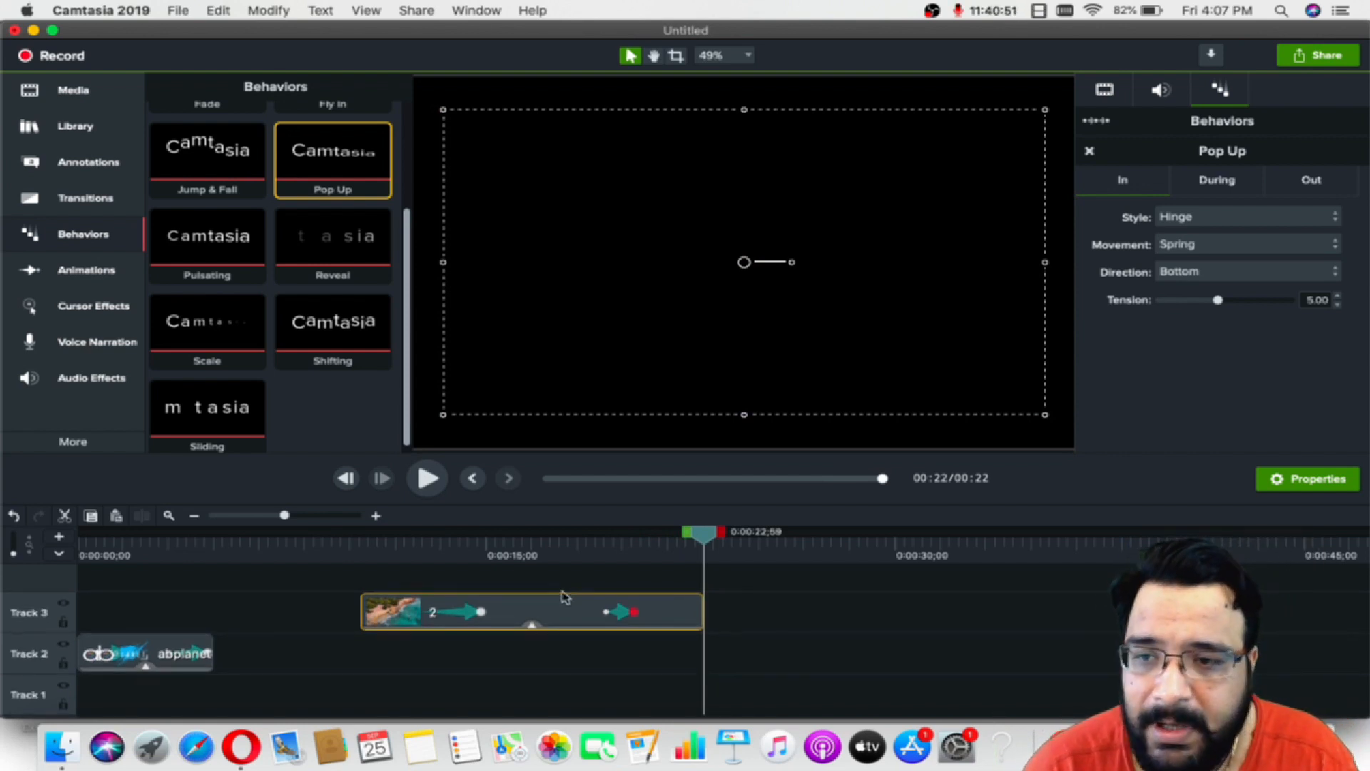
# Add a plain text callout from the Basic style annotations to Track 3, a short gap after the video clip
pyautogui.click(108, 279)
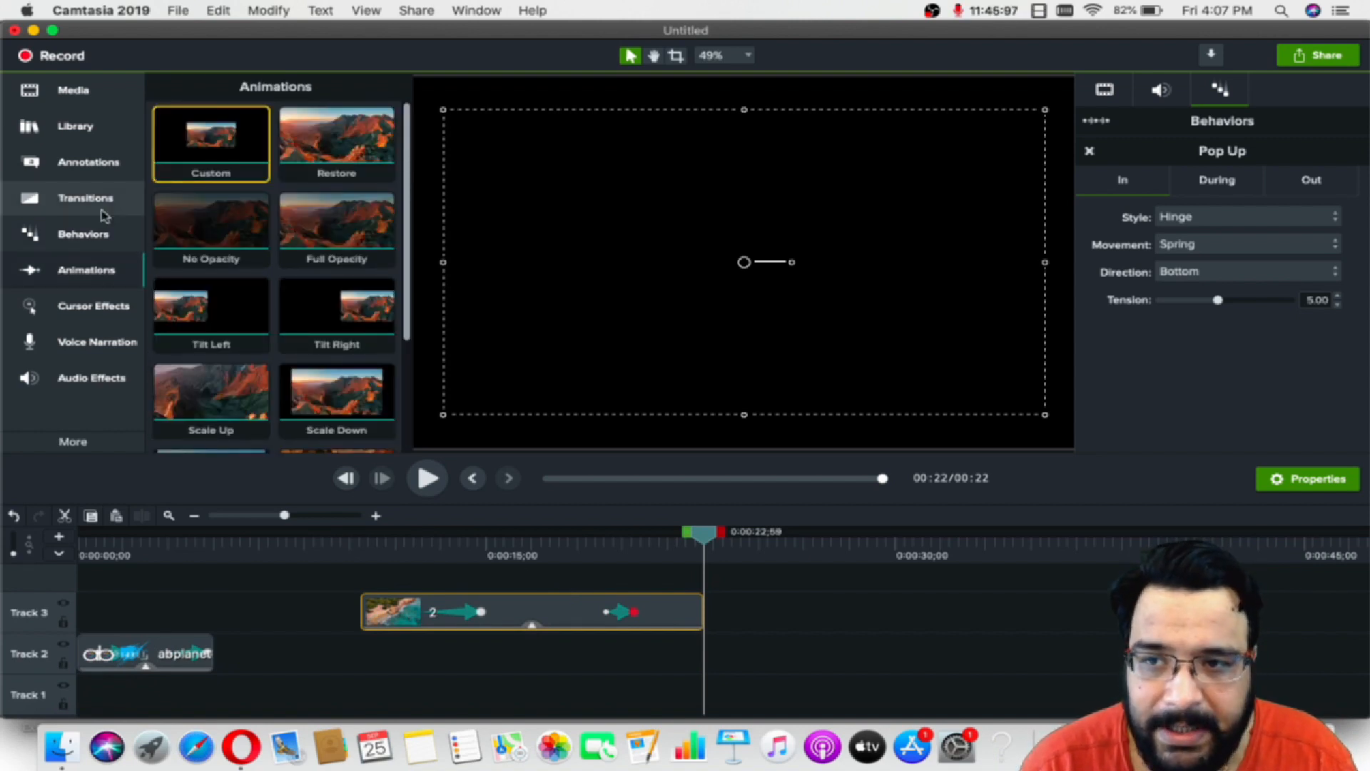
pyautogui.click(104, 161)
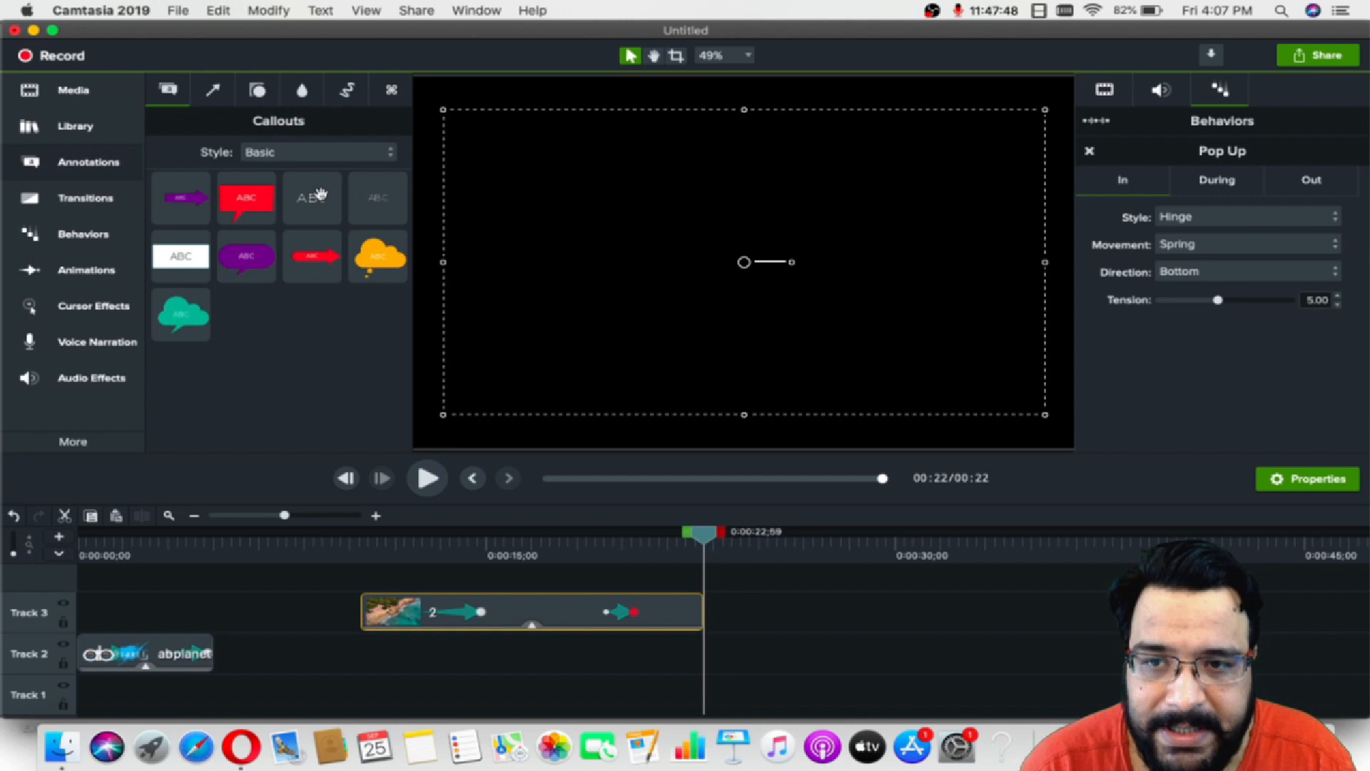
pyautogui.moveTo(320, 193); pyautogui.dragTo(713, 682)
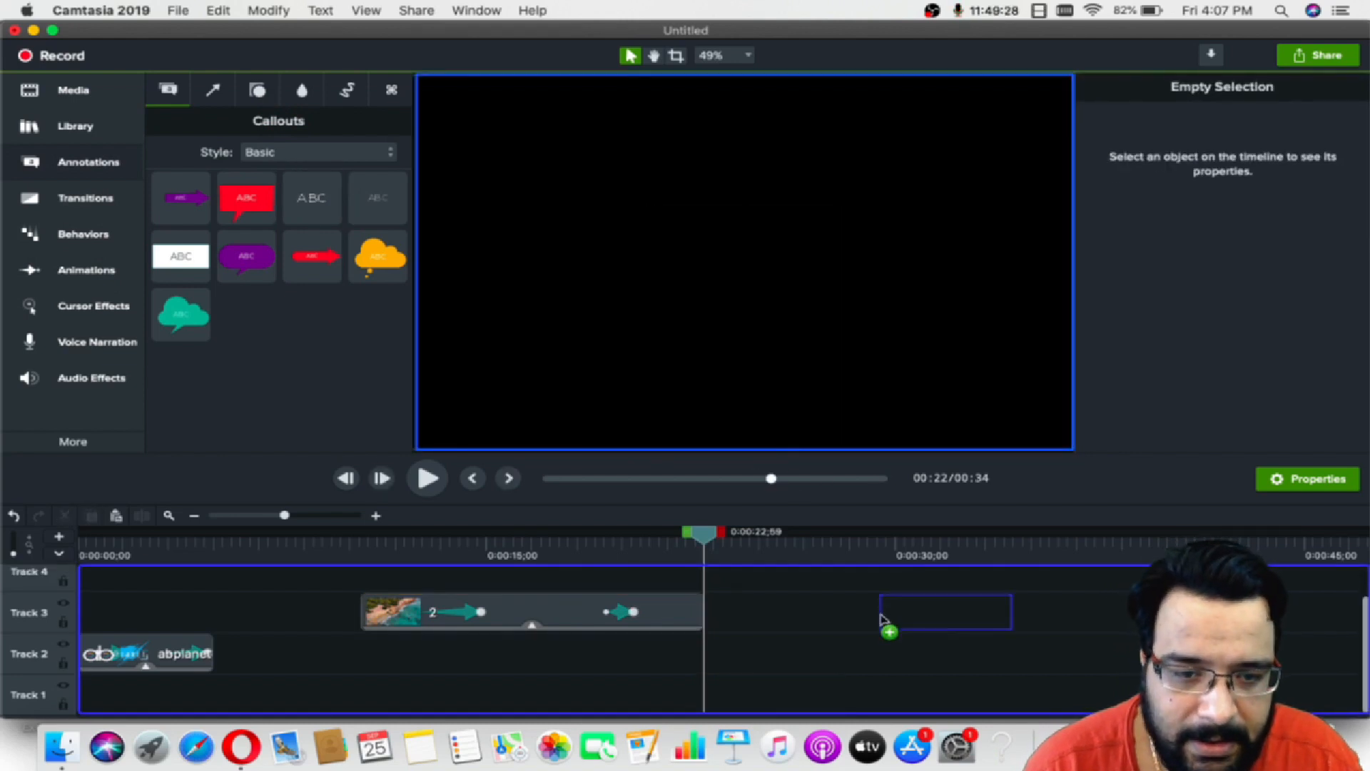
pyautogui.moveTo(883, 618); pyautogui.dragTo(786, 610)
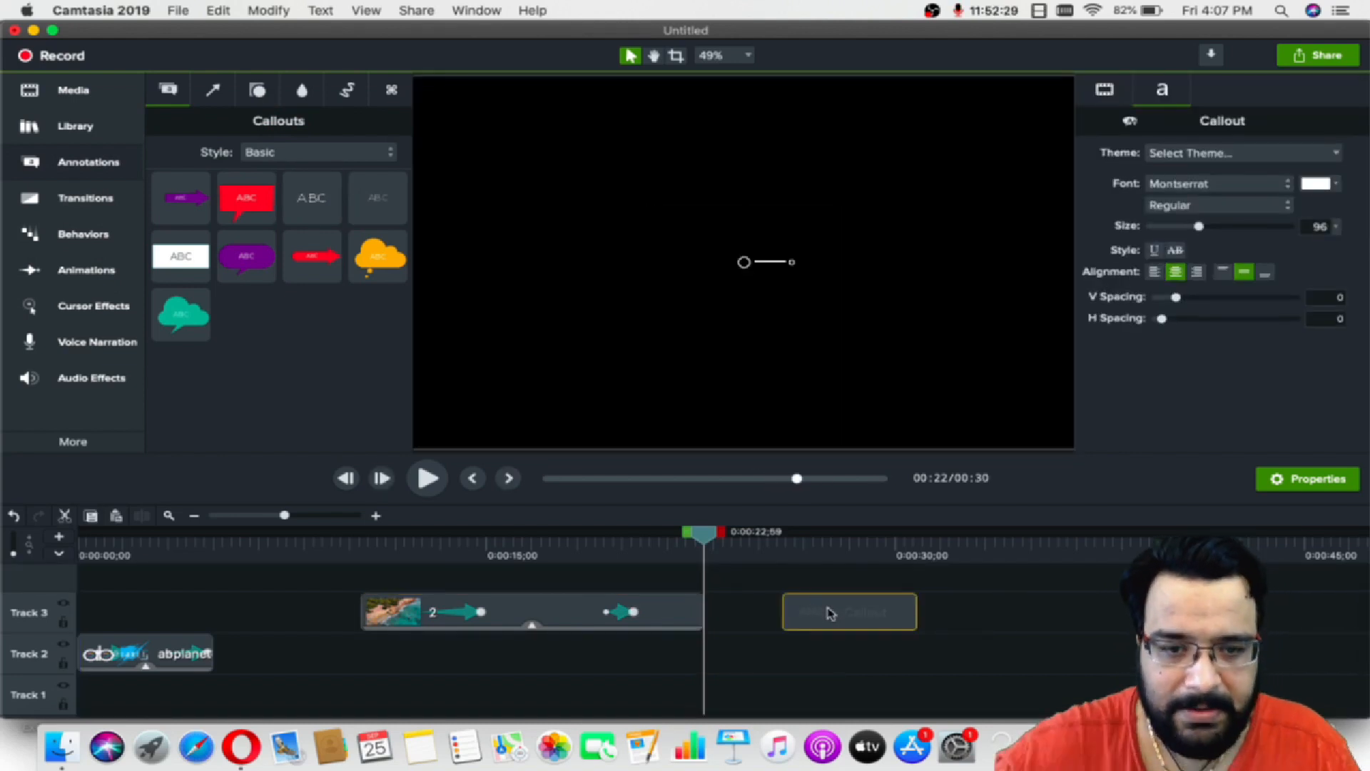
# Replace the callout's placeholder text with "AB PLANET" at 0:00:27;41
pyautogui.click(834, 549)
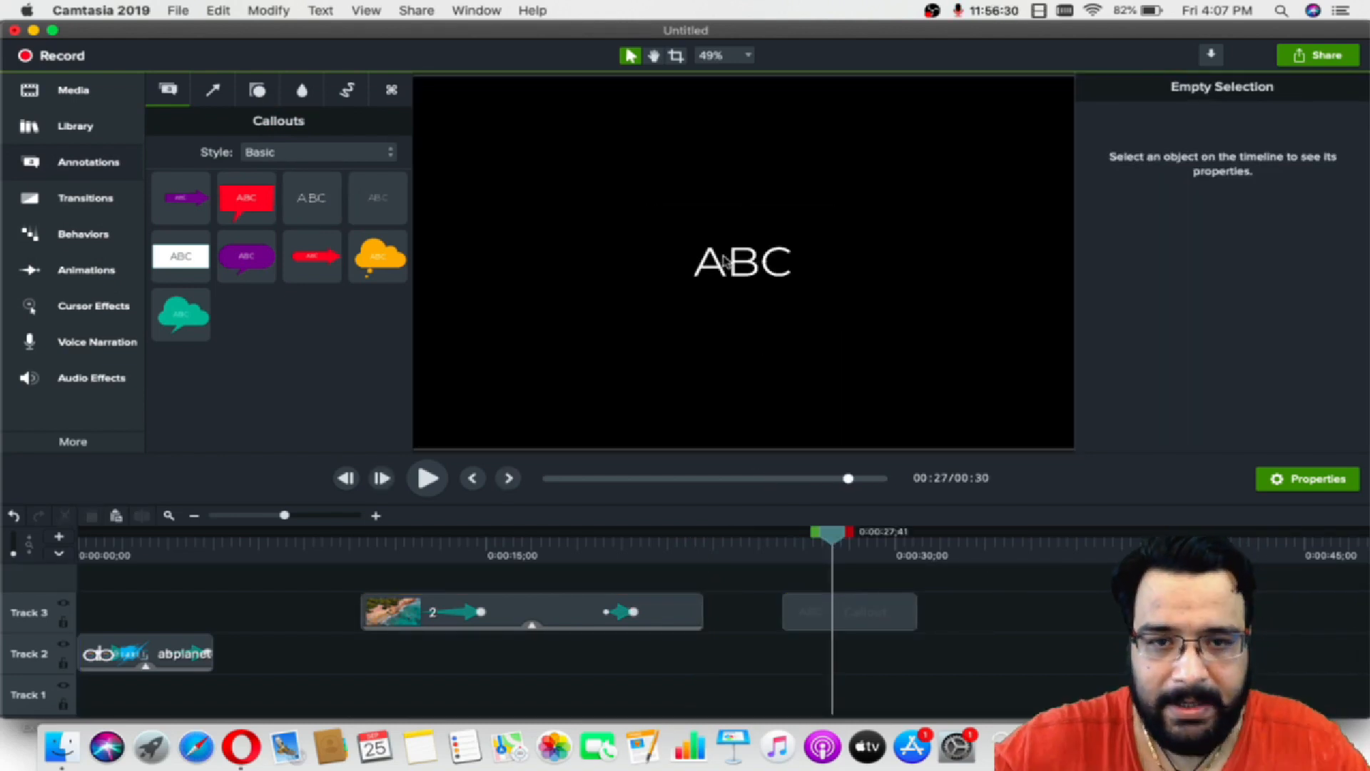
pyautogui.doubleClick(739, 270)
pyautogui.write('ab')
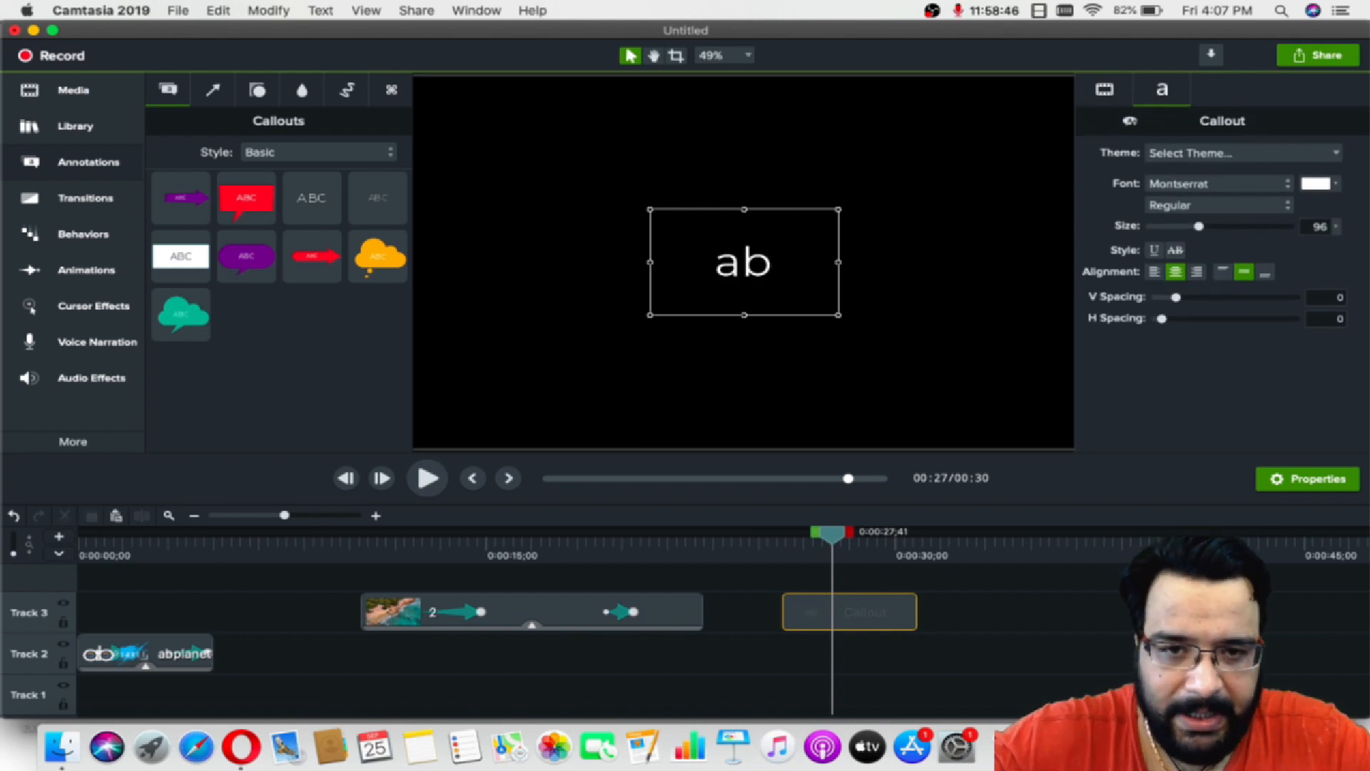
pyautogui.press('BackSpace')
pyautogui.press('BackSpace')
pyautogui.write('AB PLAE')
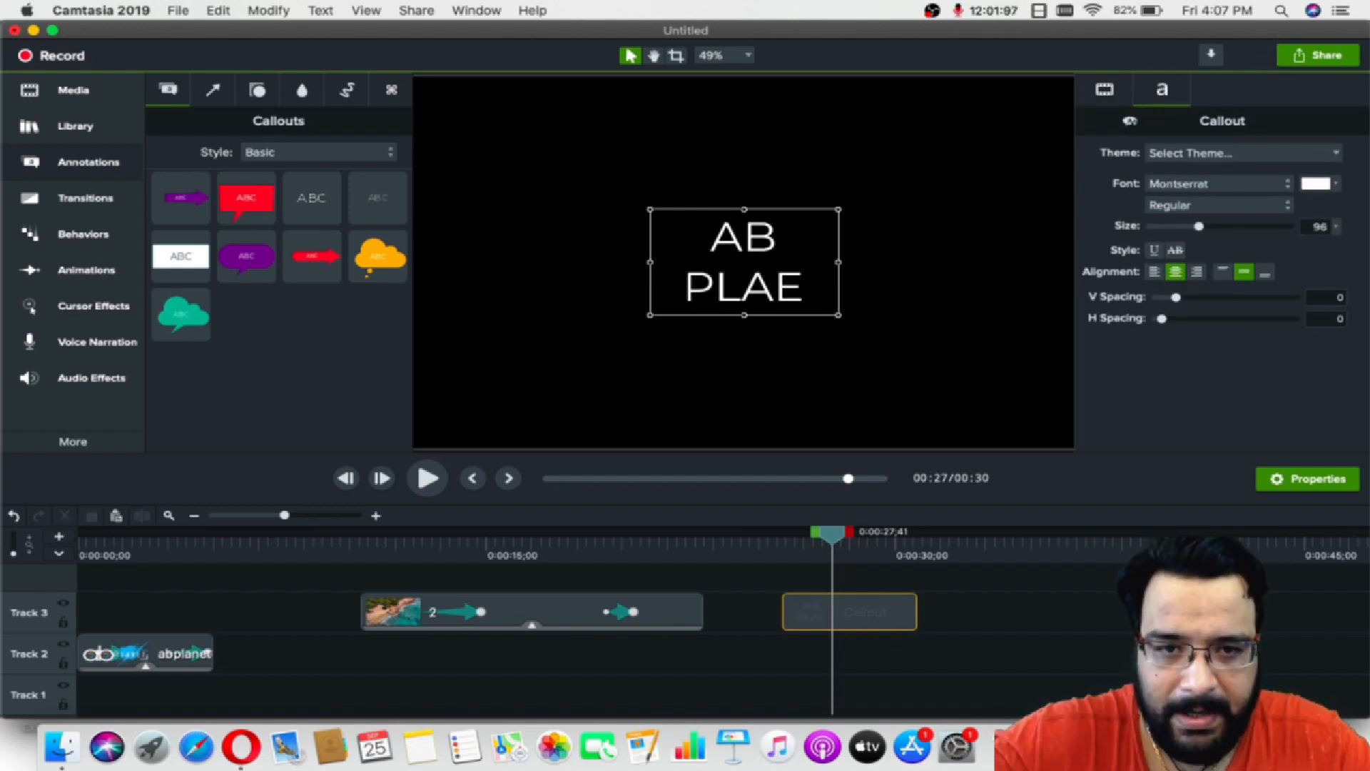
pyautogui.press('BackSpace')
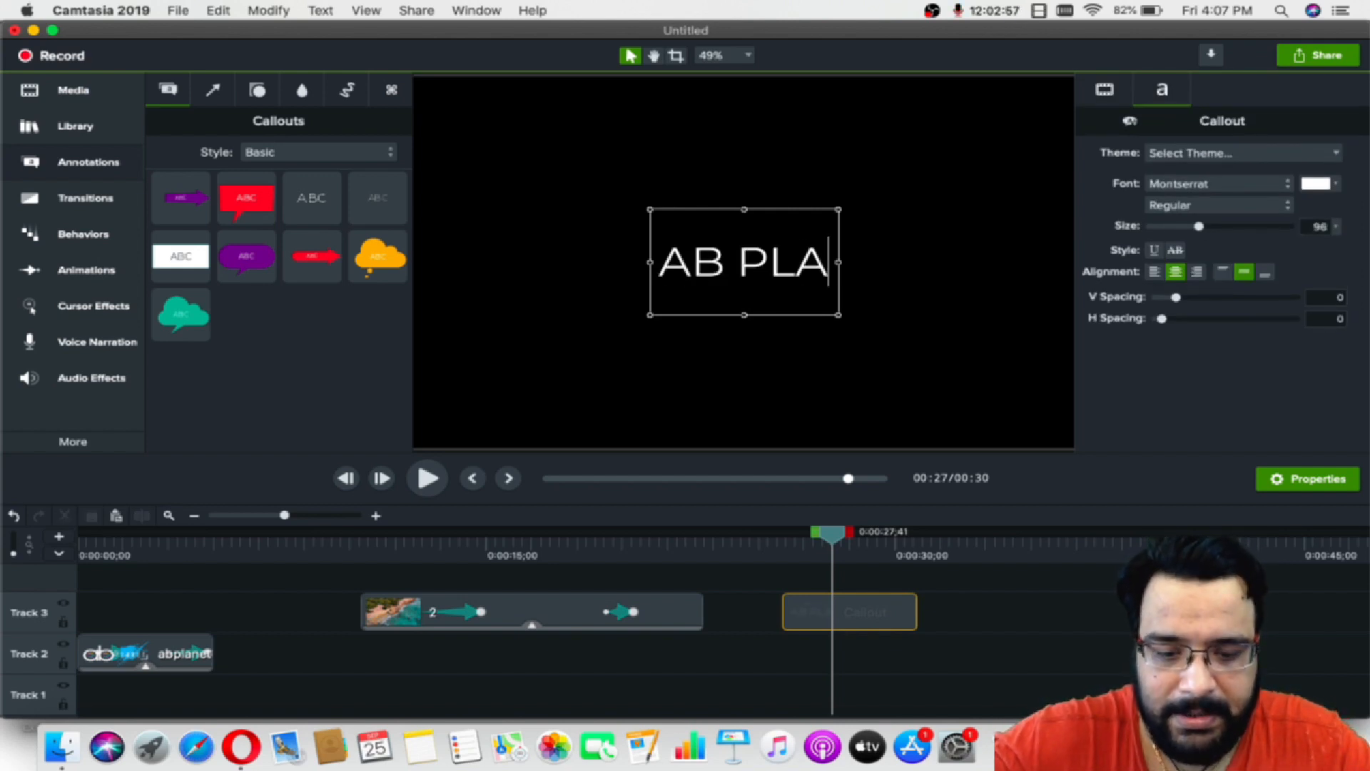
pyautogui.write('NET')
# Widen the AB PLANET text box so the text fits on one line, and recenter it at about X 22
pyautogui.moveTo(839, 270); pyautogui.dragTo(982, 269)
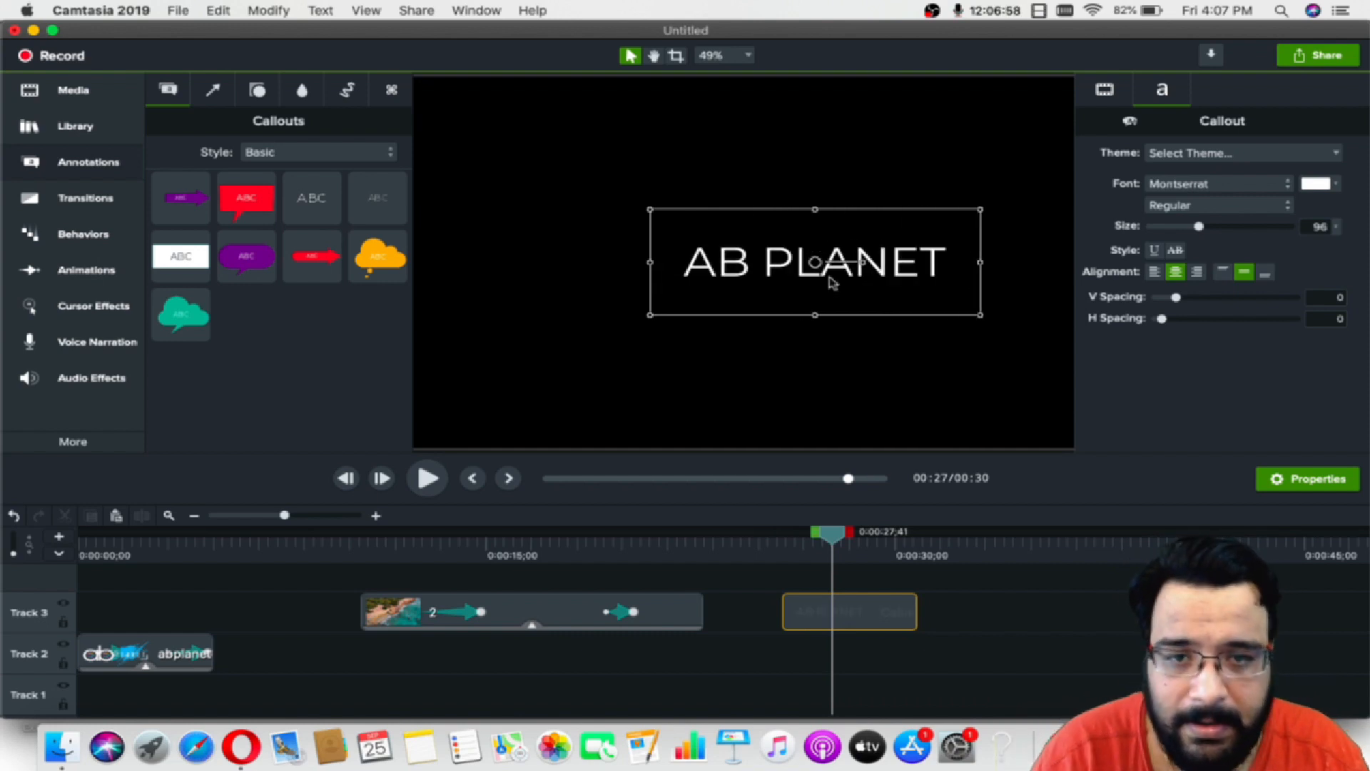
pyautogui.moveTo(749, 267); pyautogui.dragTo(684, 279)
pyautogui.click(1040, 651)
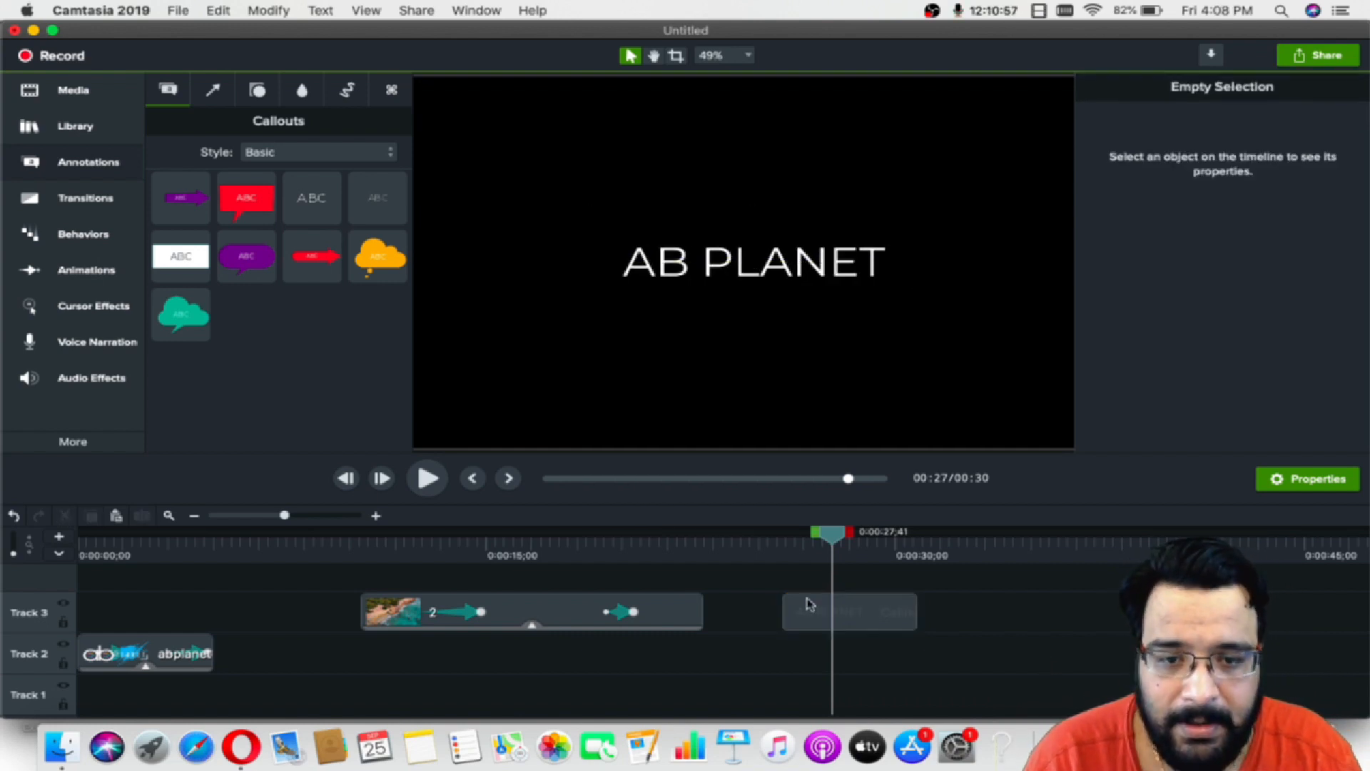
# Add a Custom animation to the AB PLANET callout, running from 0:00:27;41 to about 0:00:29;40
pyautogui.click(874, 611)
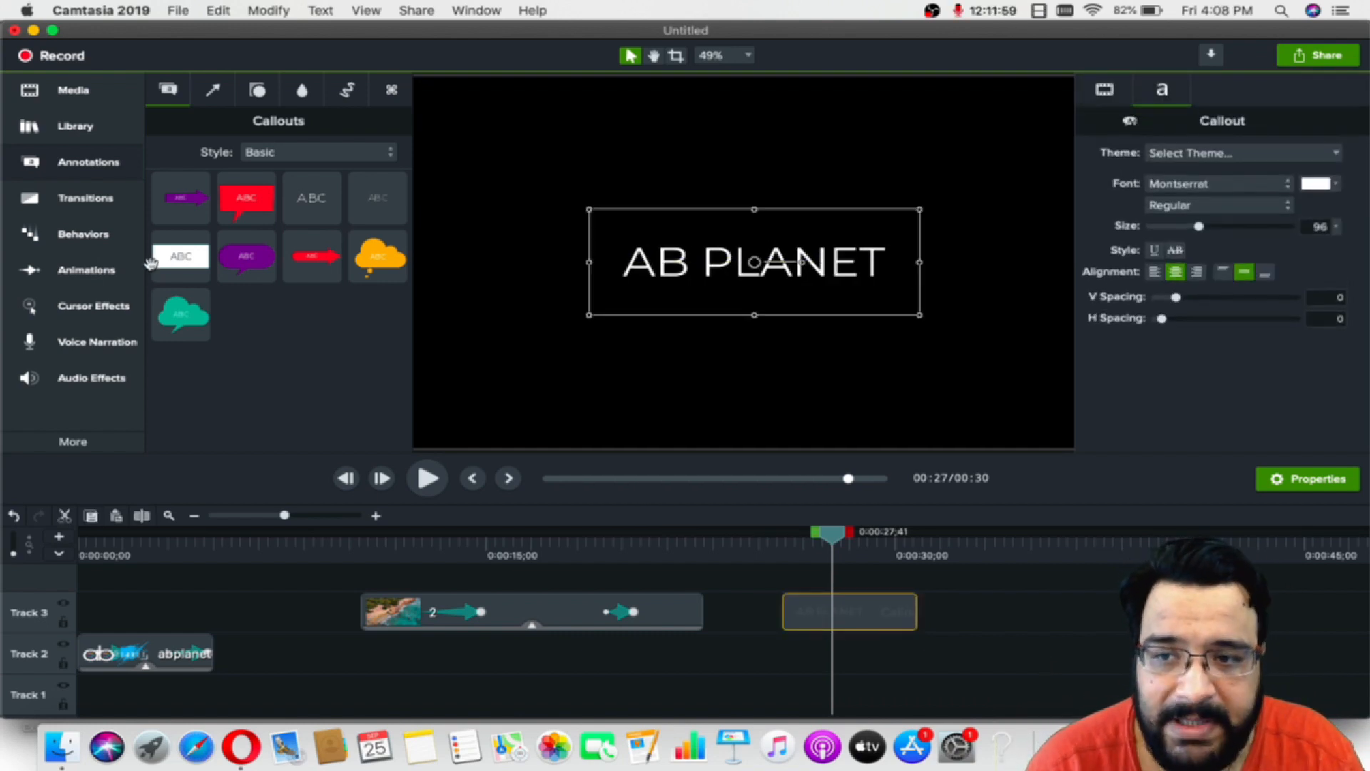
pyautogui.click(142, 266)
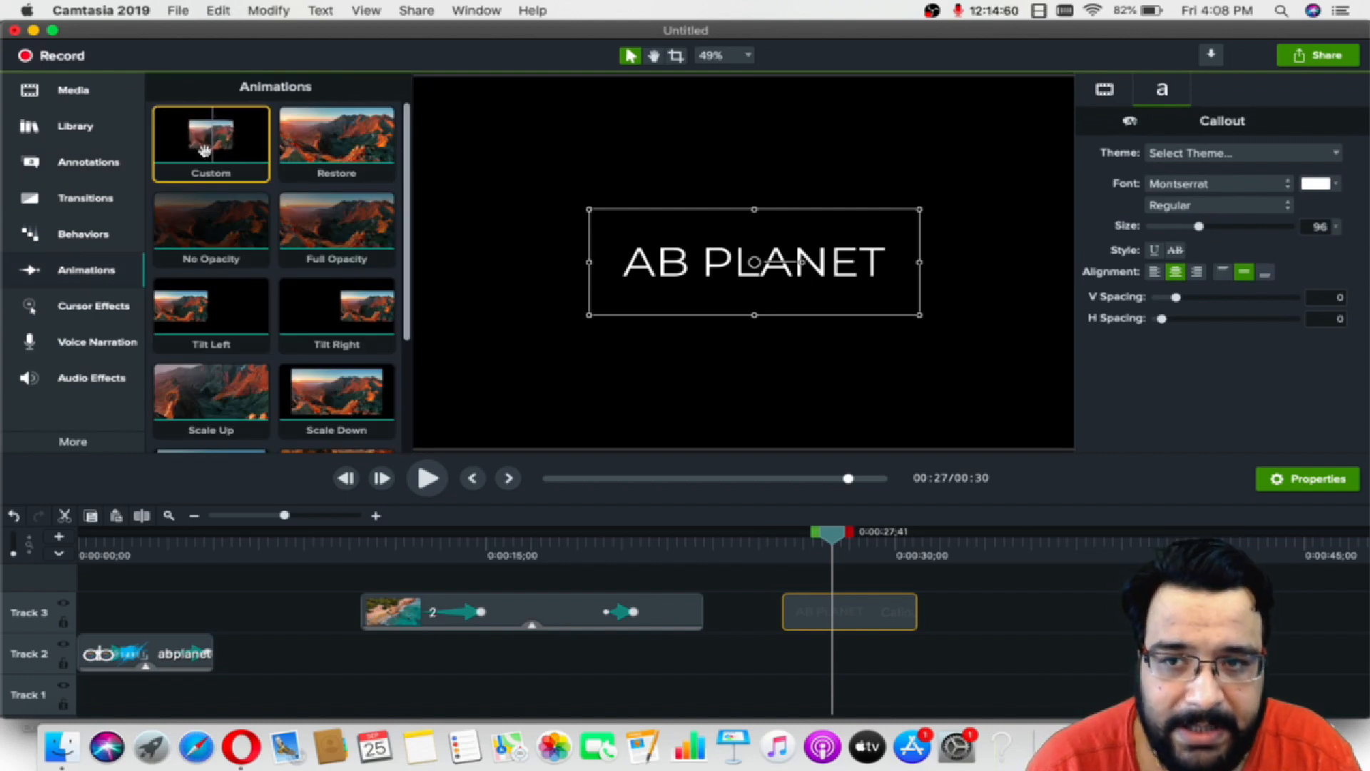
pyautogui.moveTo(204, 149); pyautogui.dragTo(885, 614)
pyautogui.click(810, 586)
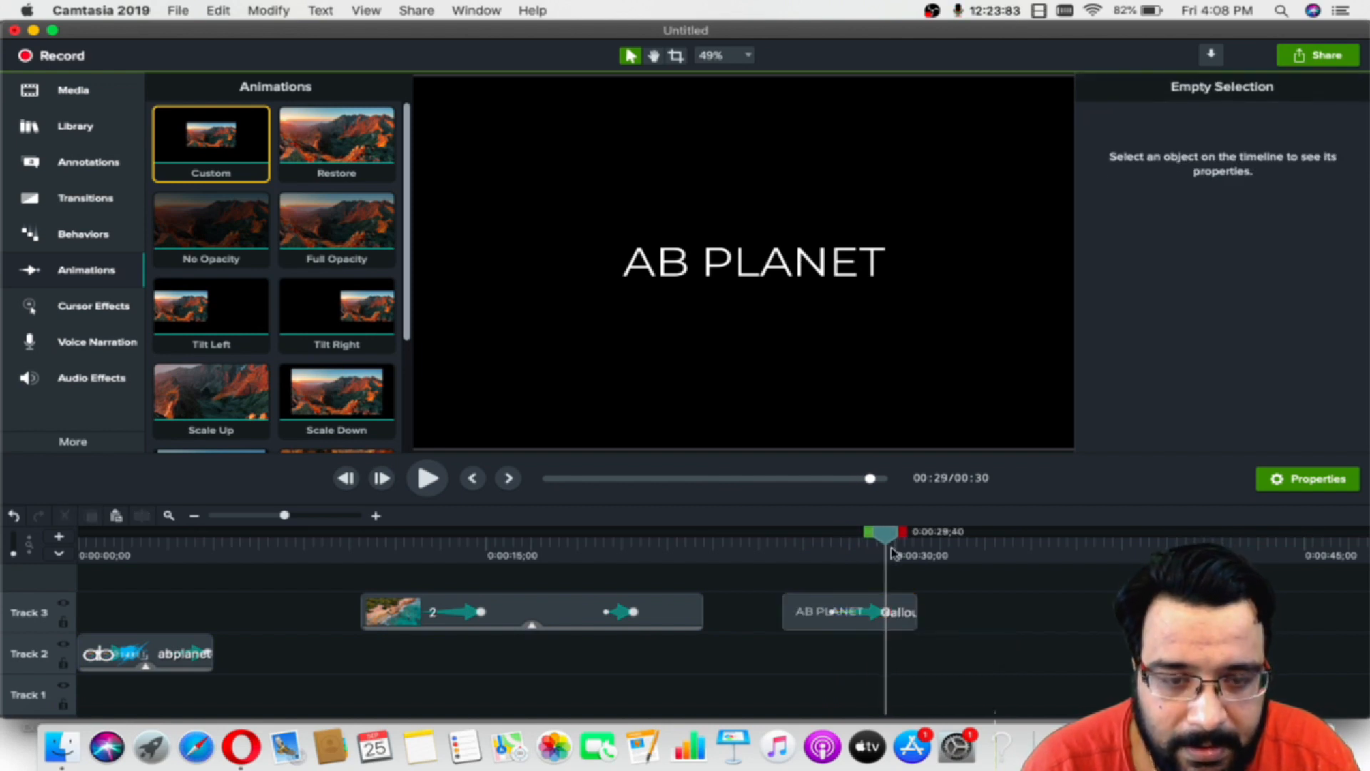
# Set the callout's Y rotation to -90° at the animation's start point, 0:00:27;41
pyautogui.moveTo(887, 539); pyautogui.dragTo(821, 536)
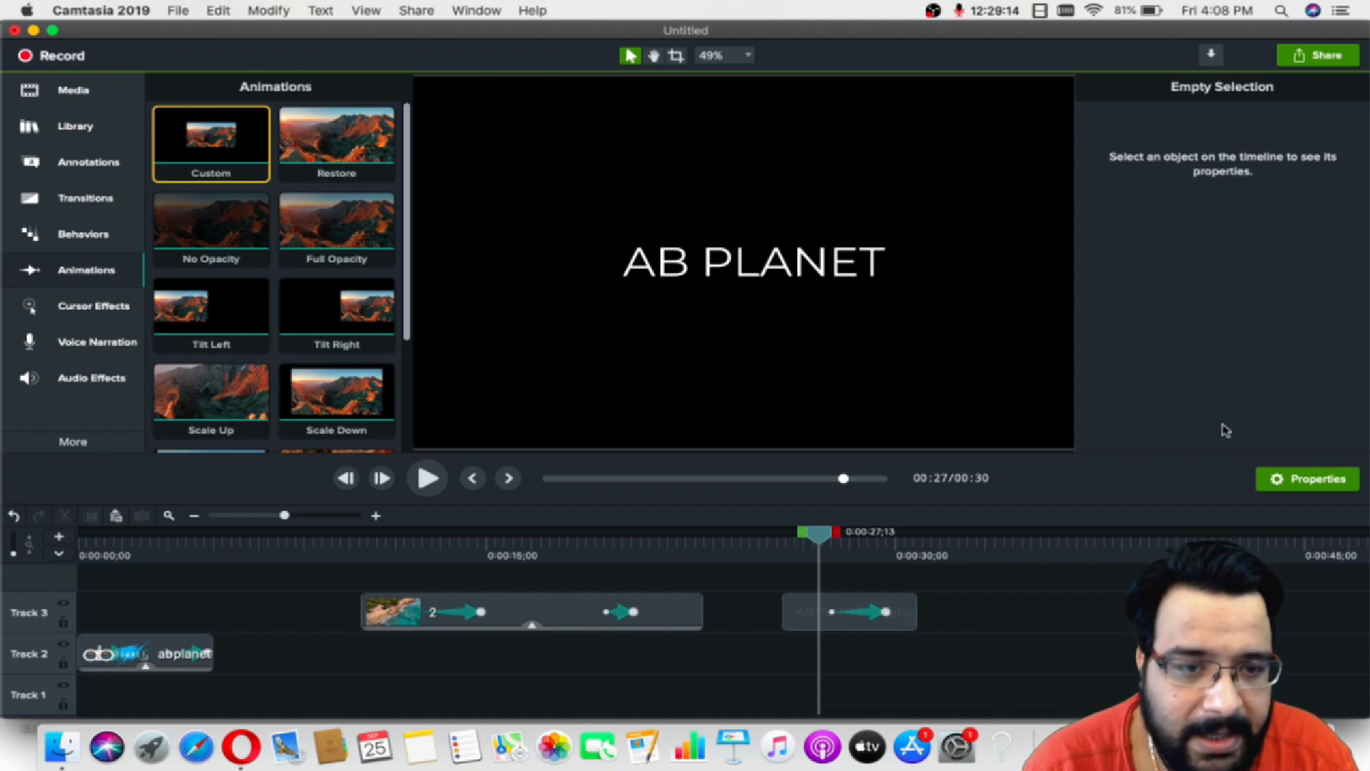
pyautogui.click(1275, 489)
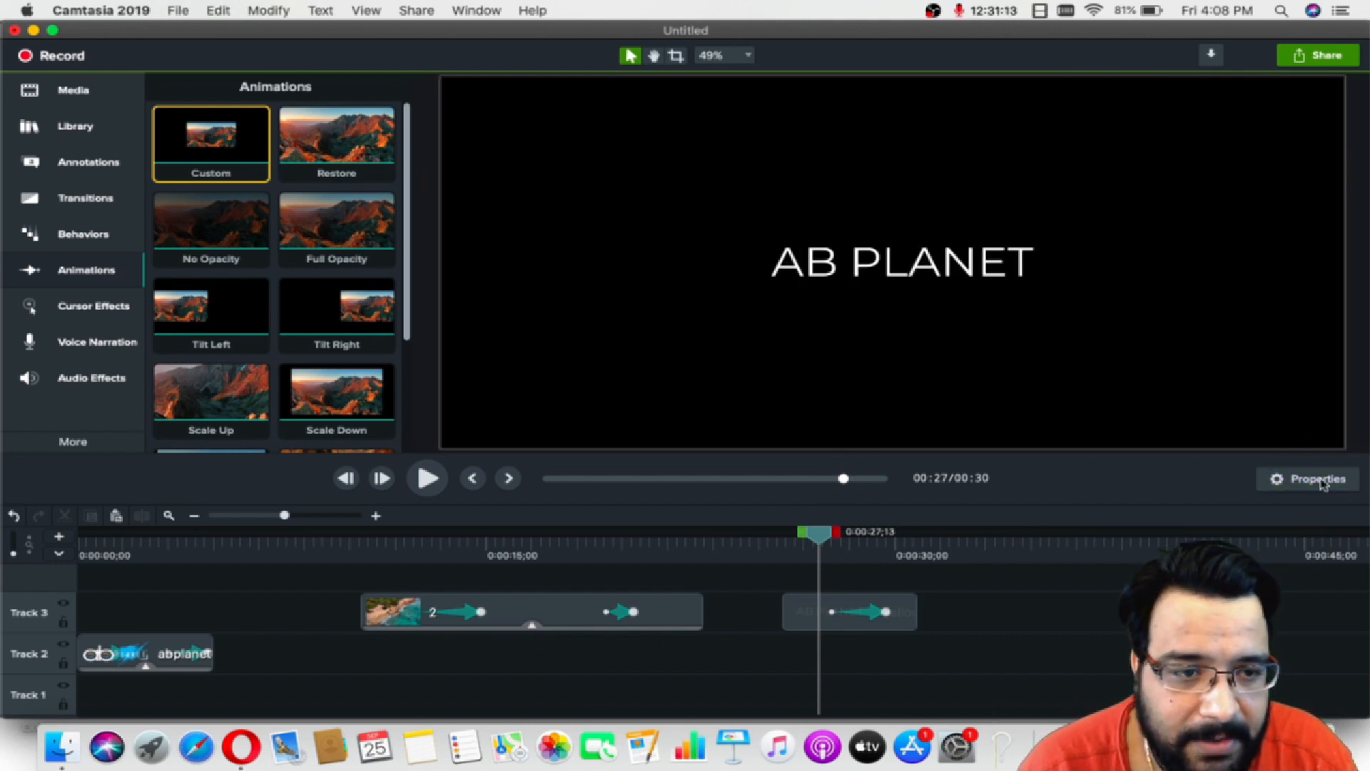
pyautogui.click(1321, 482)
pyautogui.click(834, 613)
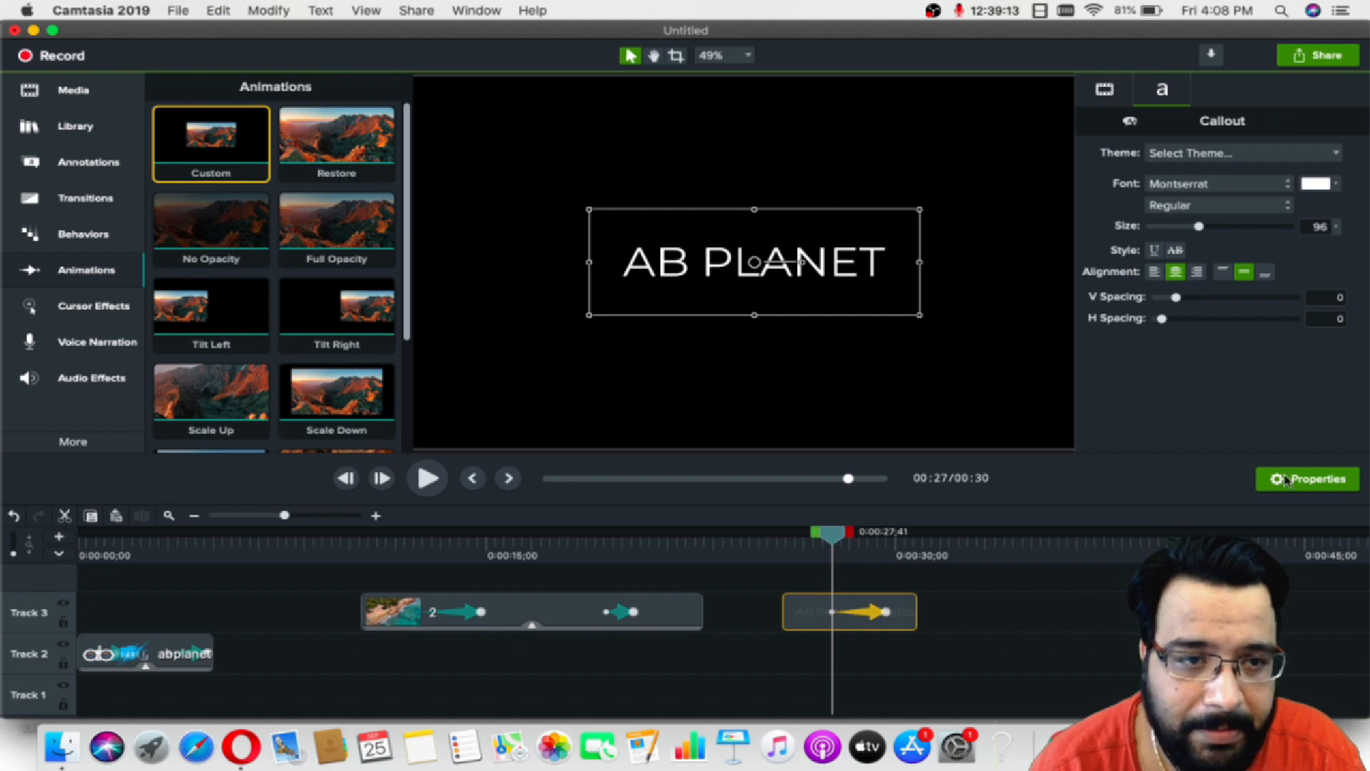
pyautogui.click(1103, 92)
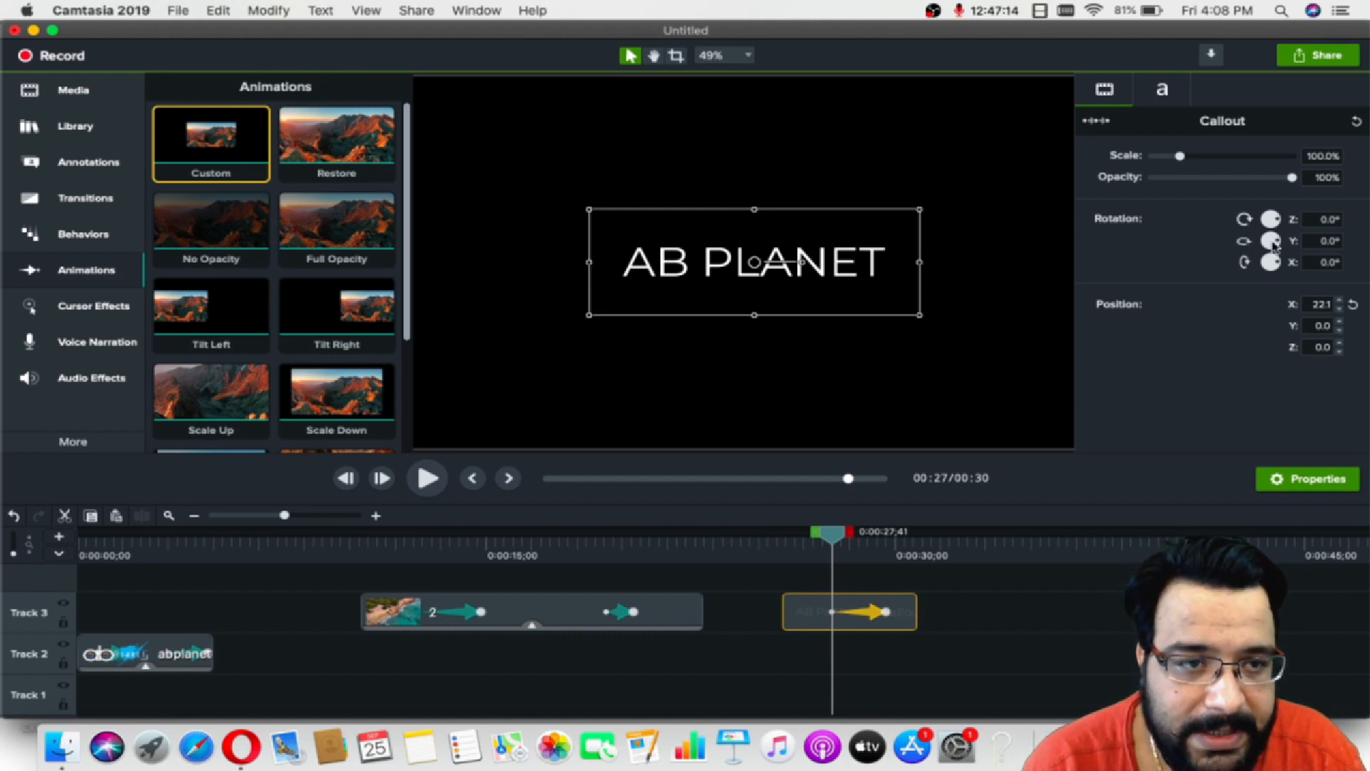
pyautogui.moveTo(1283, 245); pyautogui.dragTo(1276, 256)
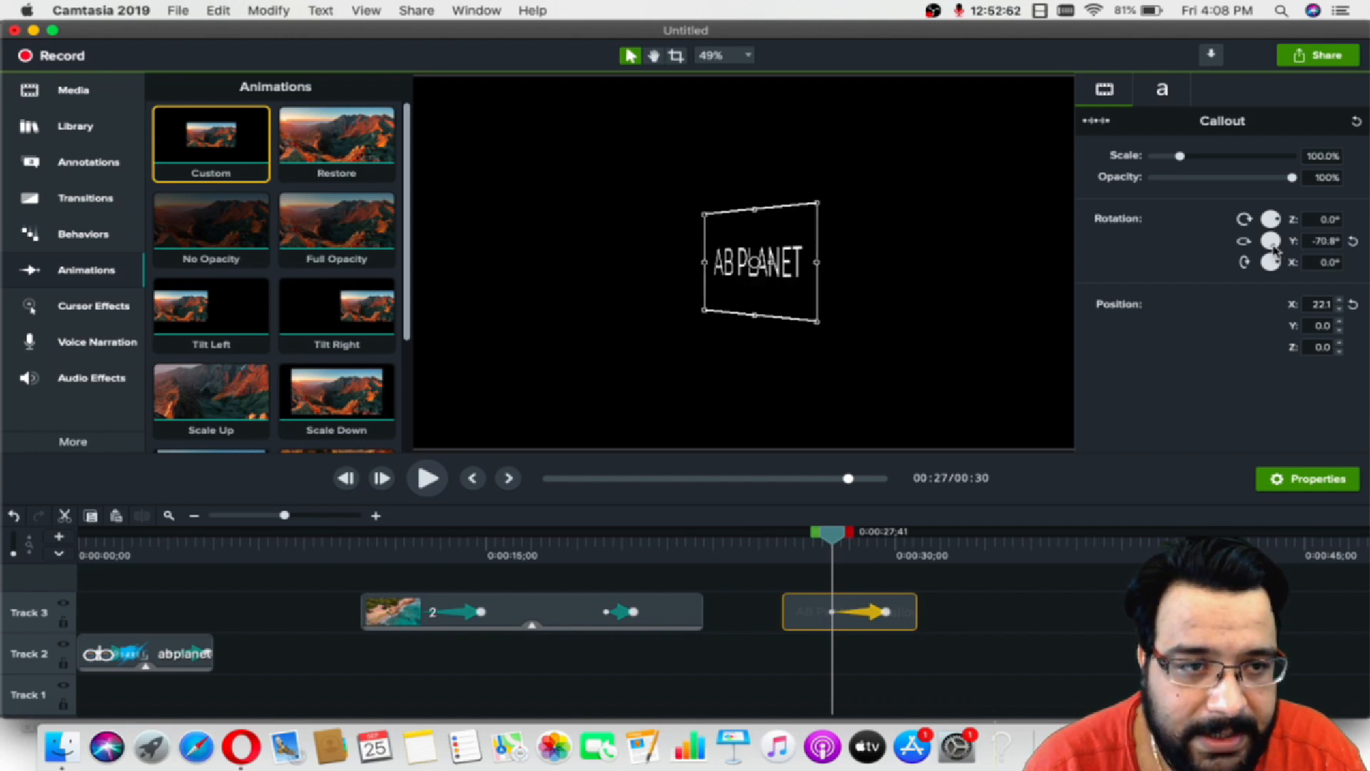
pyautogui.moveTo(1275, 251); pyautogui.dragTo(1274, 250)
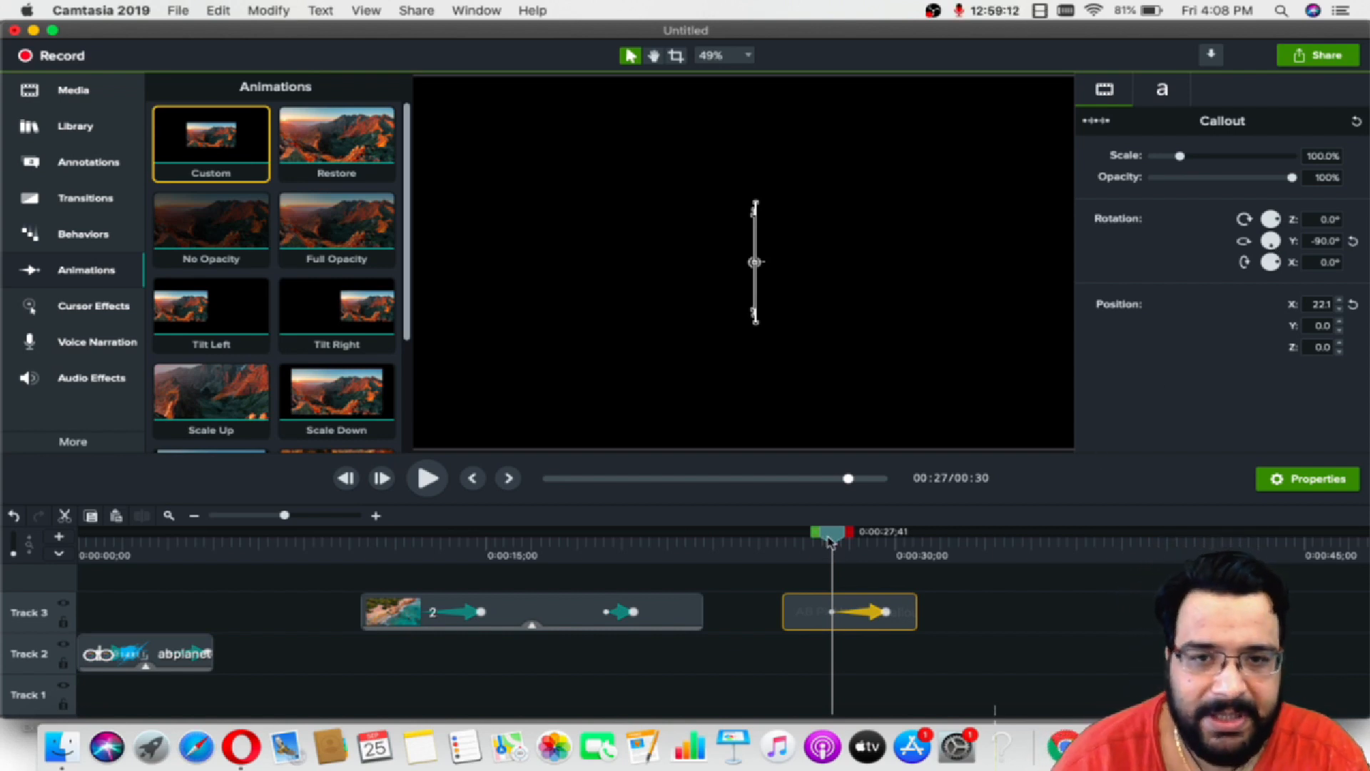
# Play back the AB PLANET callout from its start to preview the Y rotation entrance
pyautogui.moveTo(830, 543); pyautogui.dragTo(785, 546)
pyautogui.click(427, 477)
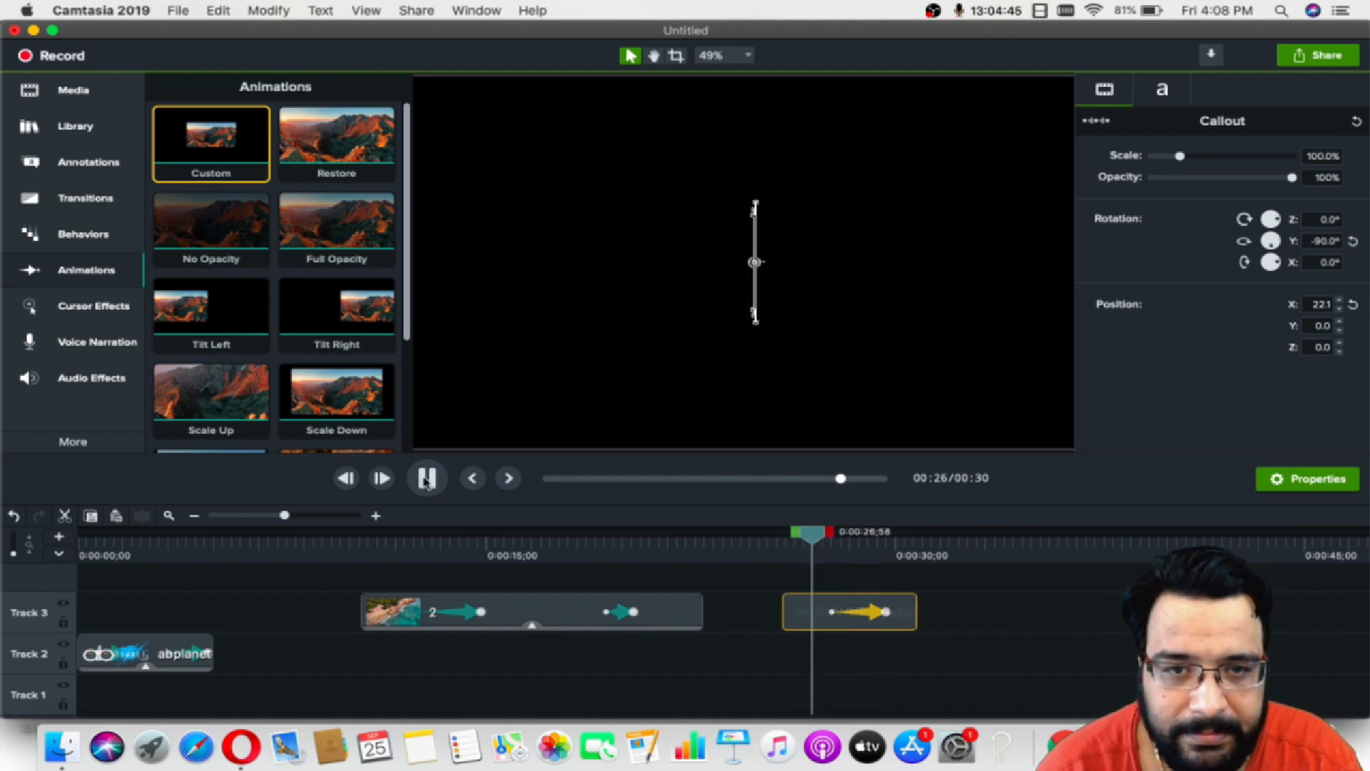
pyautogui.click(651, 340)
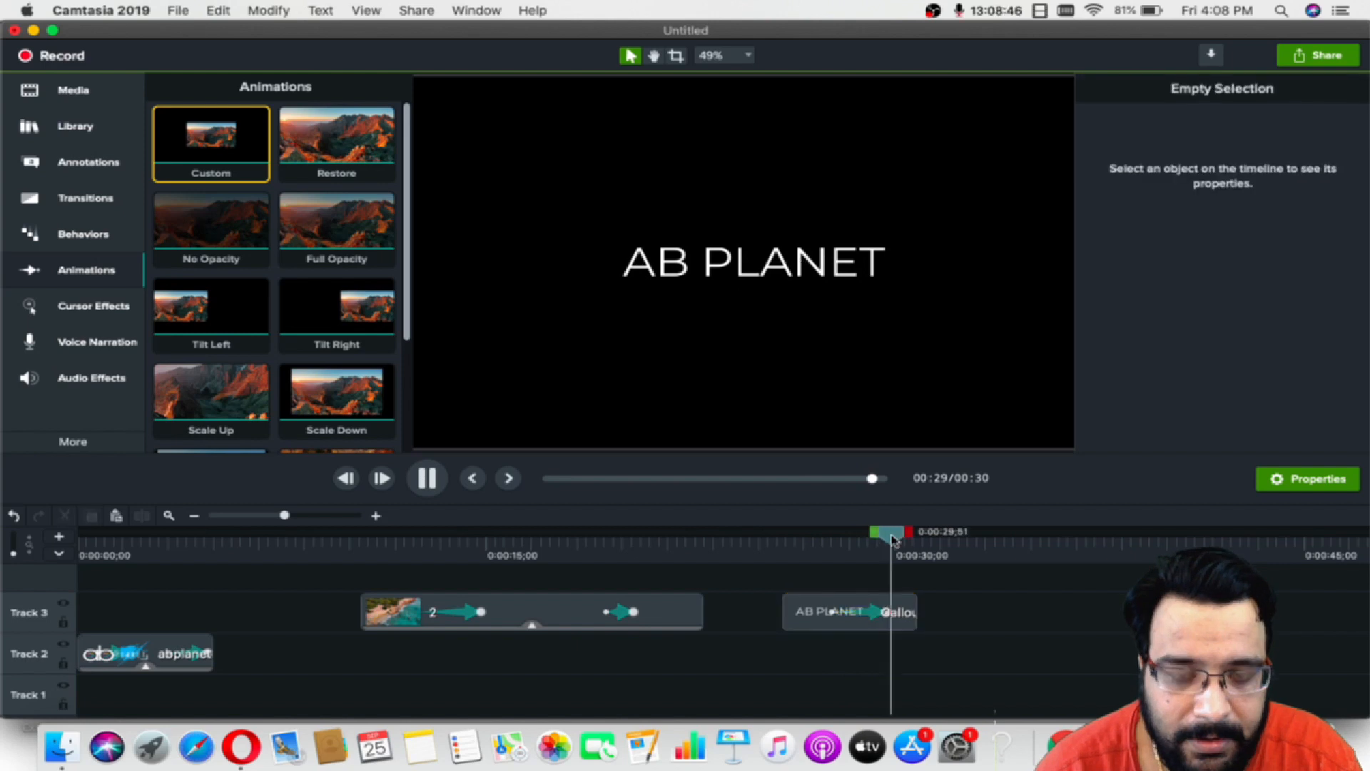
pyautogui.click(427, 478)
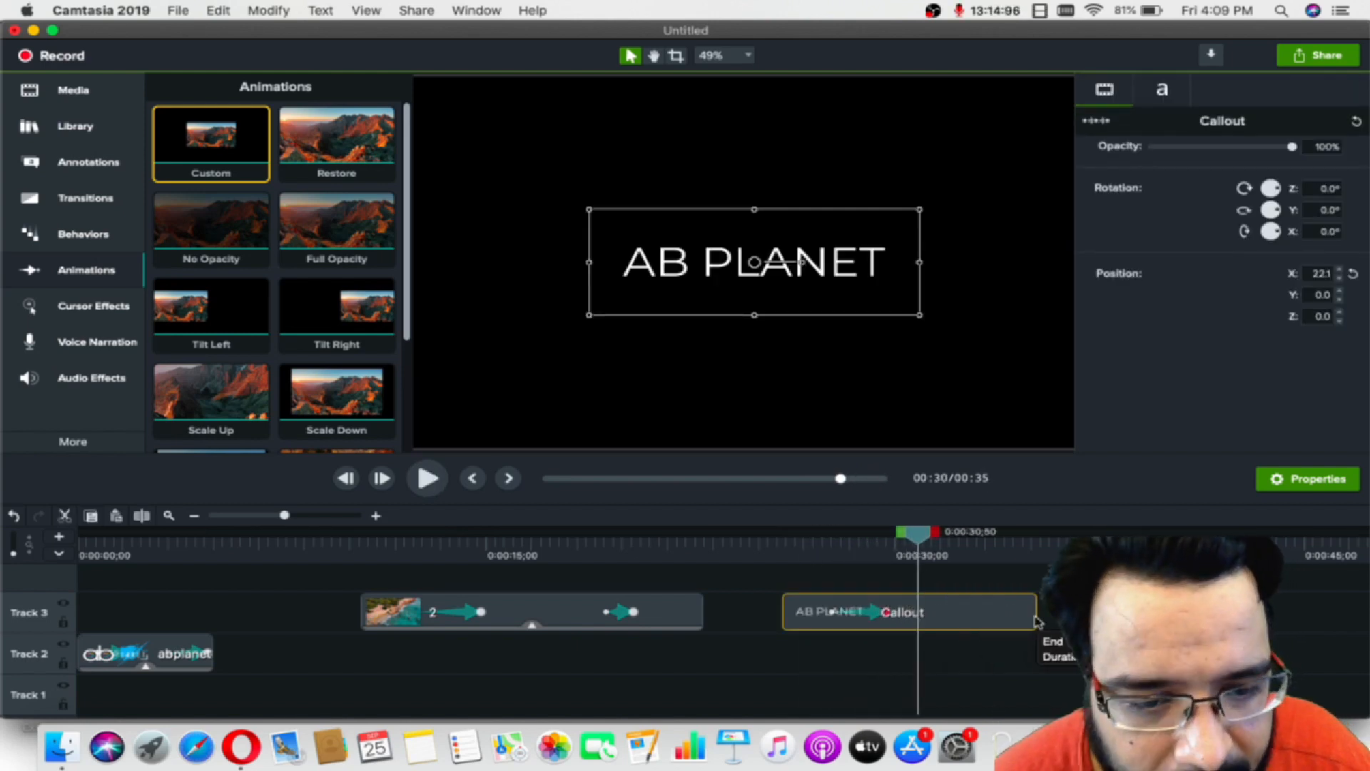
# Extend the callout to end at 0:00:35;15 and add a second Custom animation near its end
pyautogui.moveTo(1081, 621); pyautogui.dragTo(1037, 620)
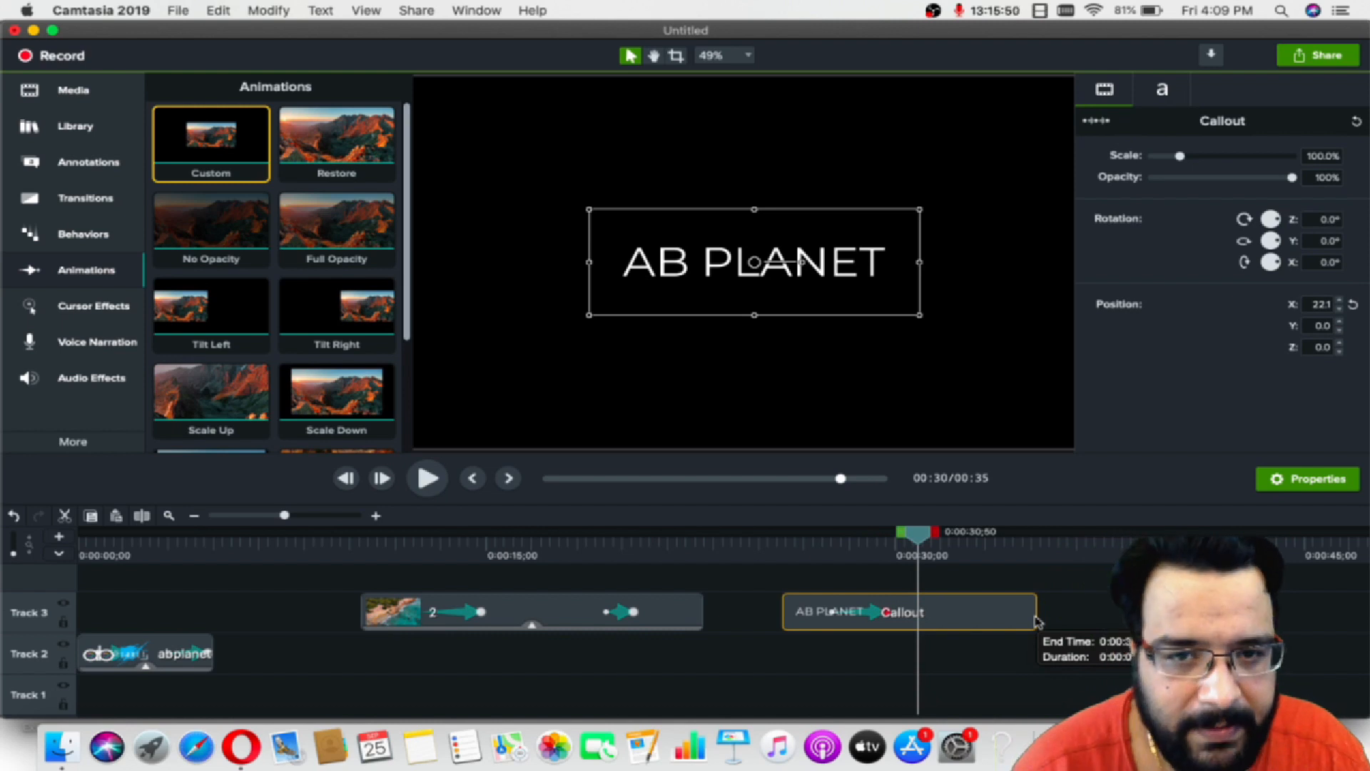
pyautogui.click(874, 611)
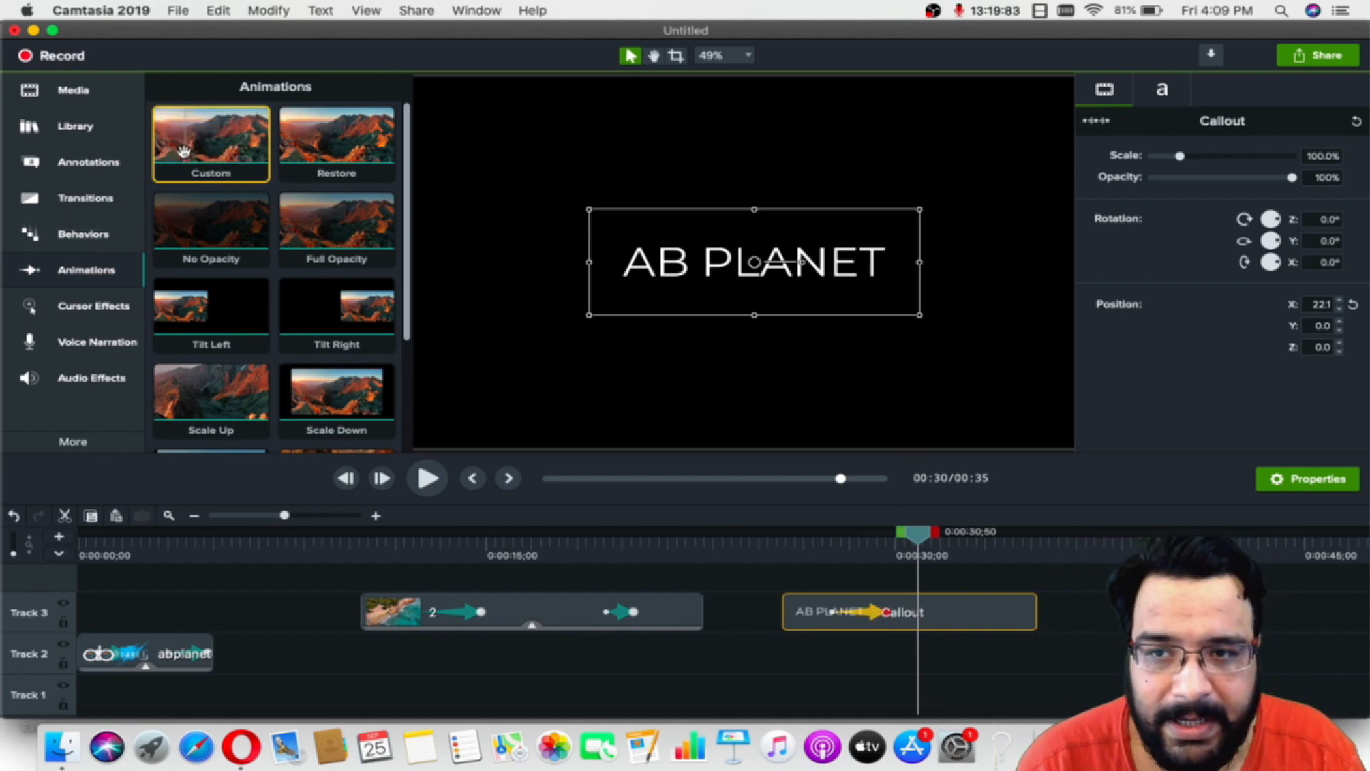
pyautogui.moveTo(183, 151); pyautogui.dragTo(991, 612)
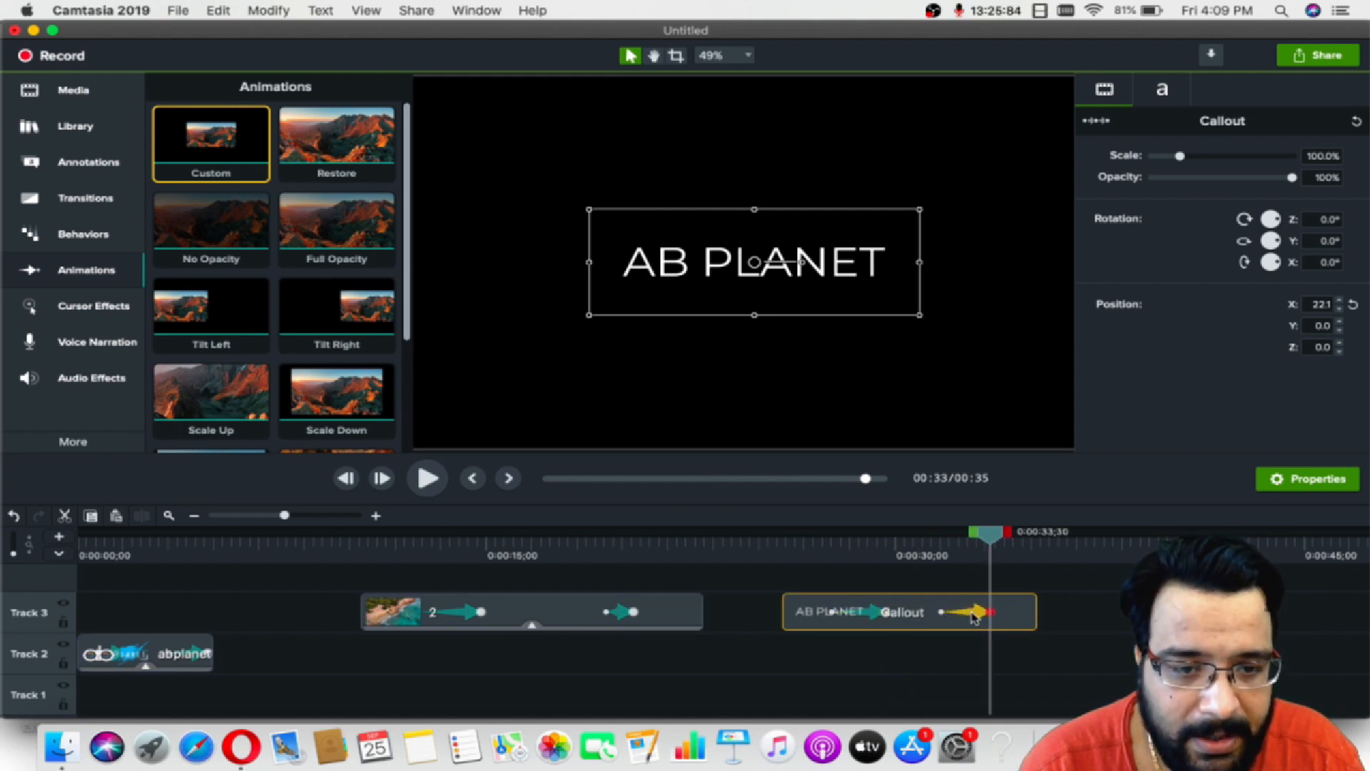
# Set the callout's X rotation to -90° at 0:00:33;52, just past the second animation's end point
pyautogui.click(949, 612)
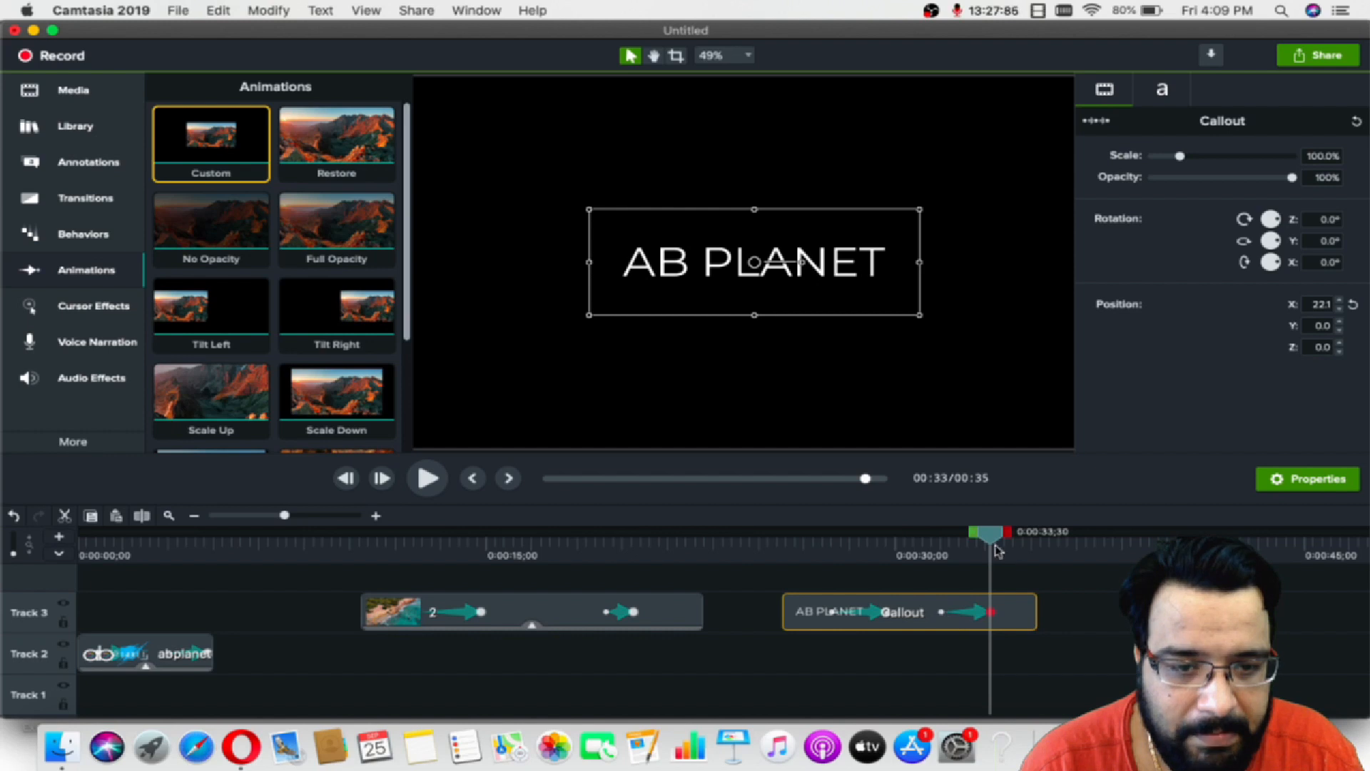
pyautogui.moveTo(992, 541)
pyautogui.mouseDown()
pyautogui.moveTo(935, 541)
pyautogui.moveTo(1003, 542)
pyautogui.mouseUp()
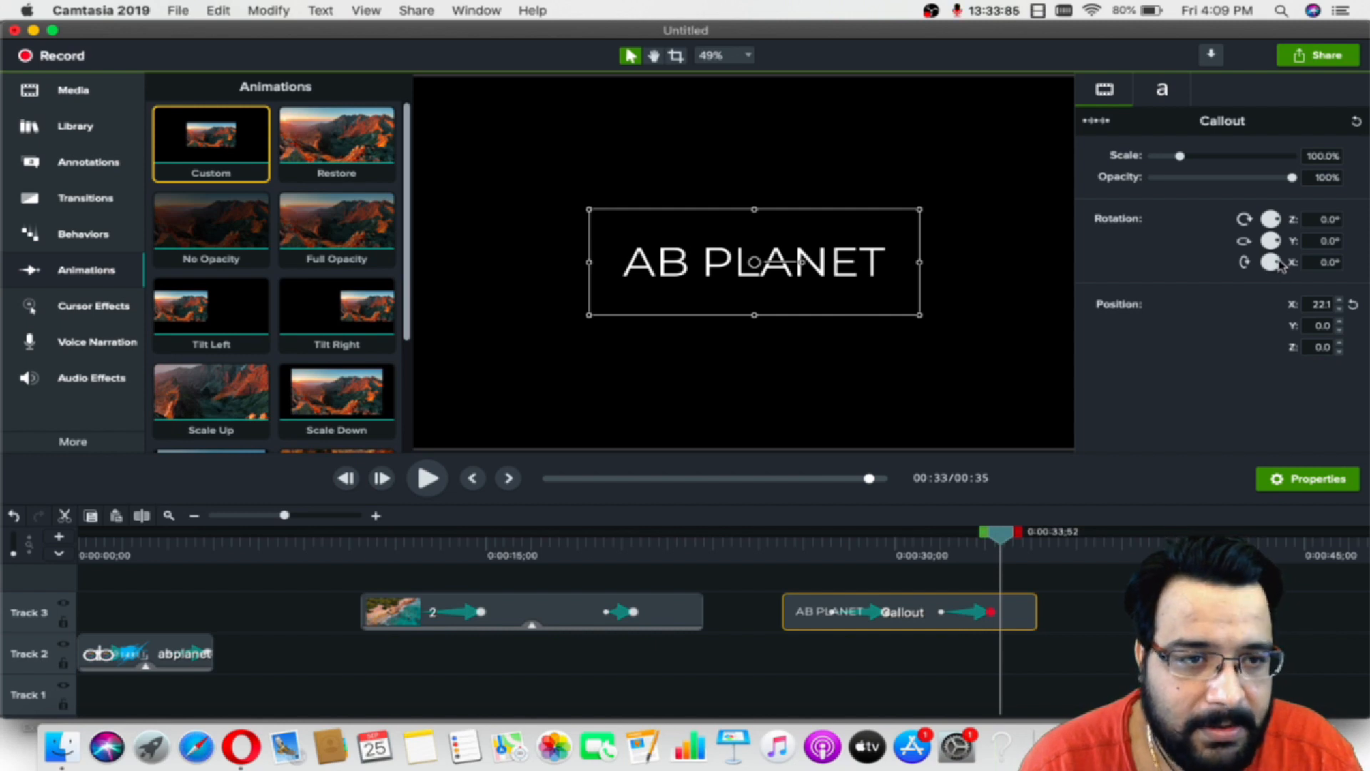
pyautogui.moveTo(1281, 266); pyautogui.dragTo(1273, 280)
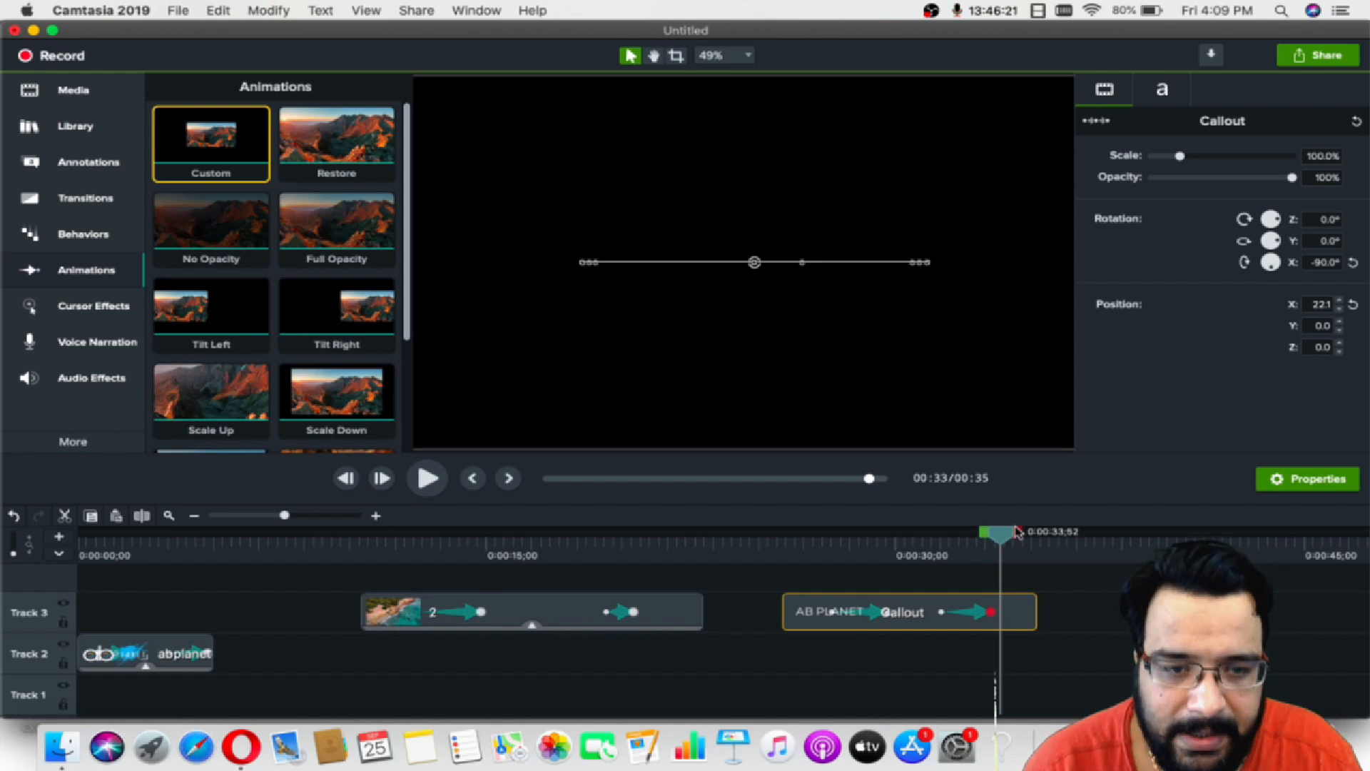
# Play back the whole AB PLANET callout from 0:00:25;41 to preview its entrance and exit rotations
pyautogui.moveTo(1000, 544); pyautogui.dragTo(776, 542)
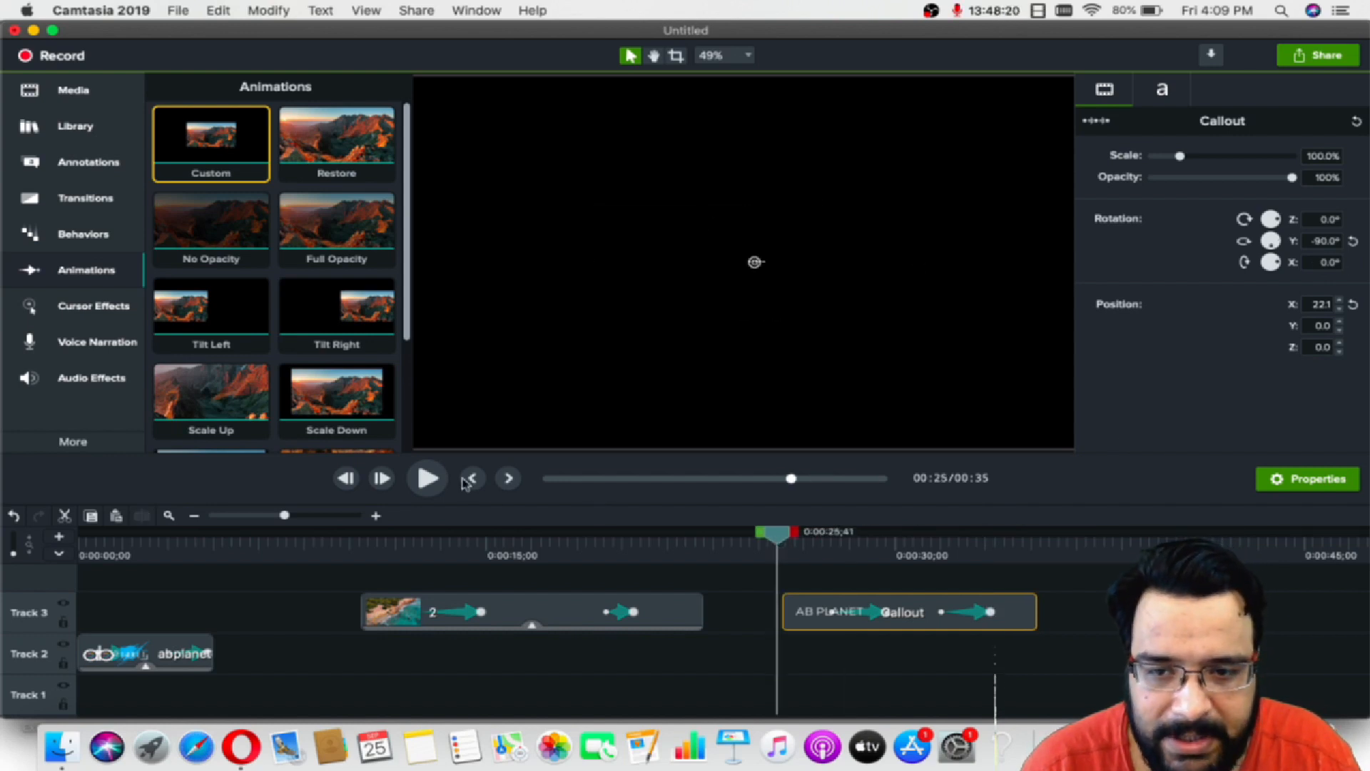
pyautogui.click(427, 478)
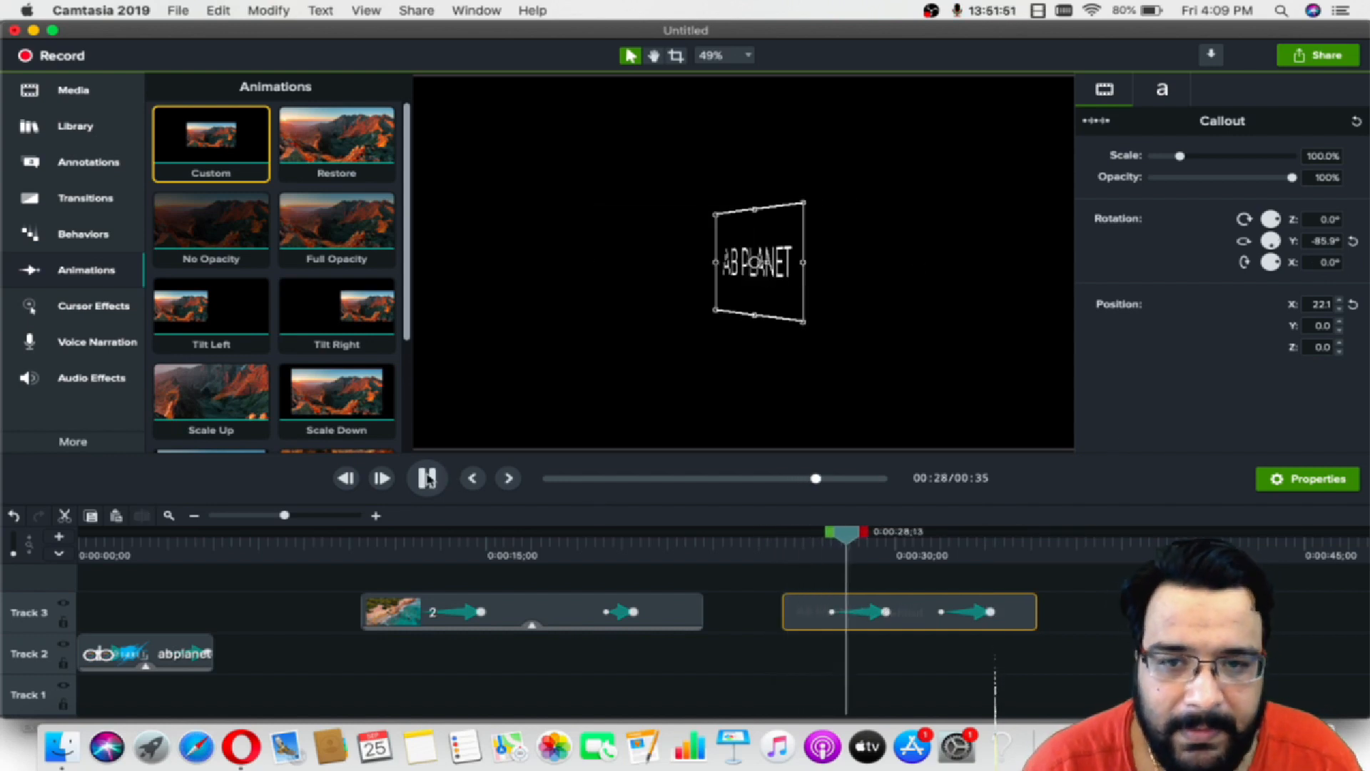
pyautogui.click(499, 408)
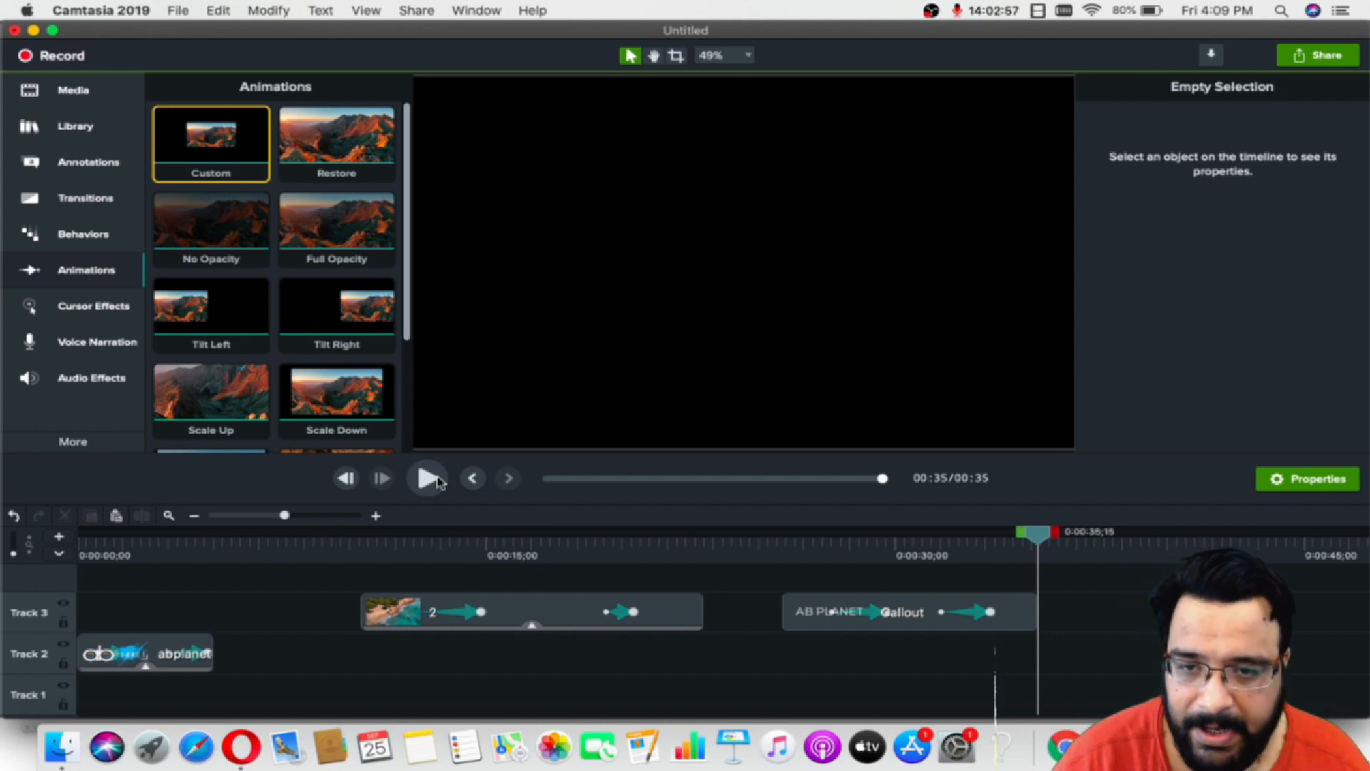
pyautogui.click(1000, 615)
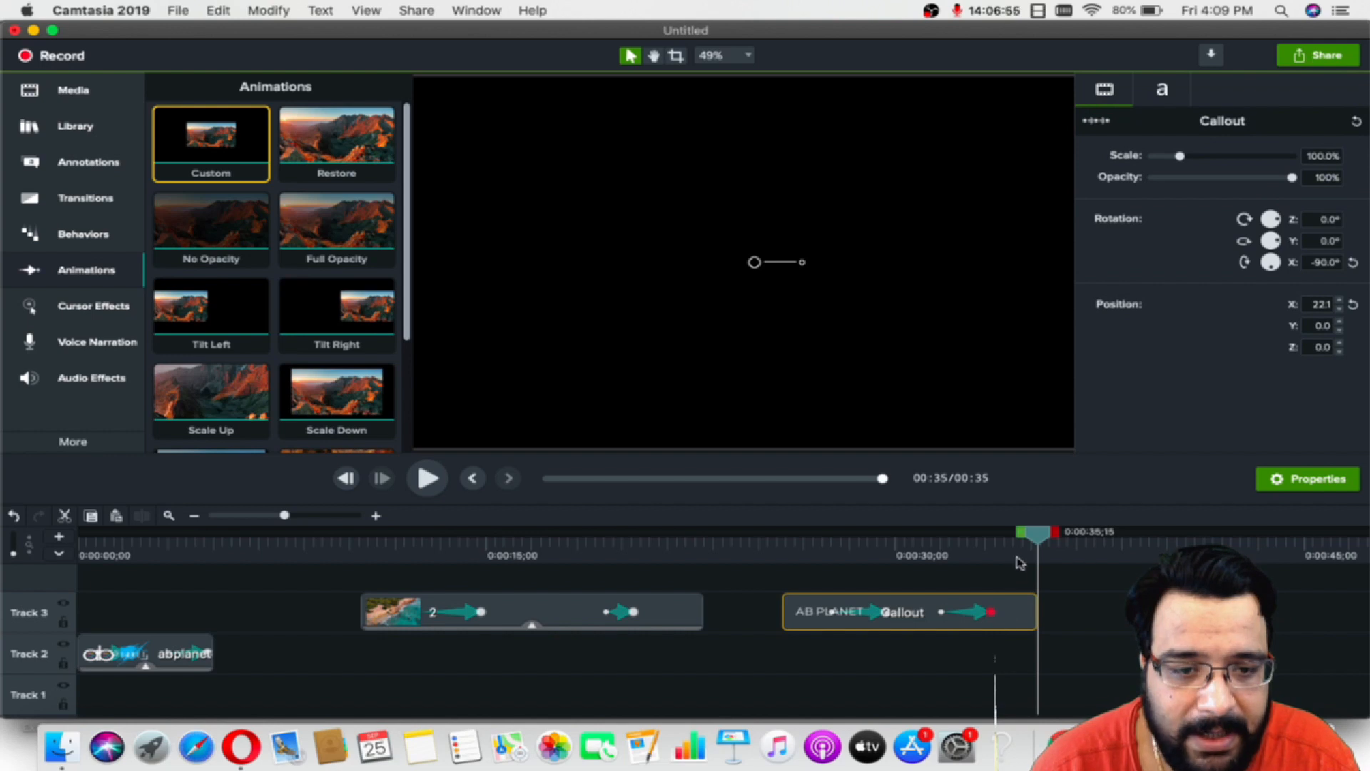
# At 0:00:33;51, reset the AB PLANET callout's X rotation, rotate it 90° about Z and move it to X -550.5
pyautogui.moveTo(1037, 540); pyautogui.dragTo(999, 540)
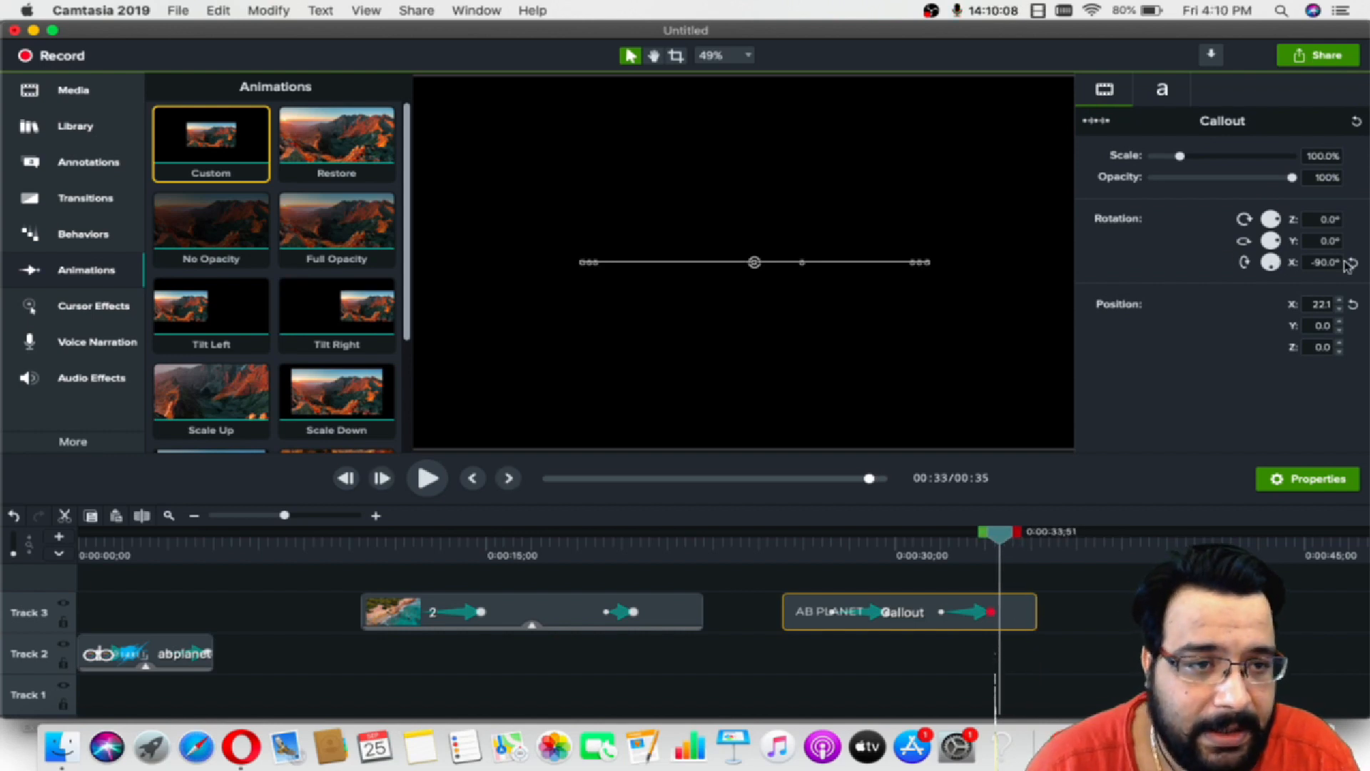
pyautogui.click(1352, 264)
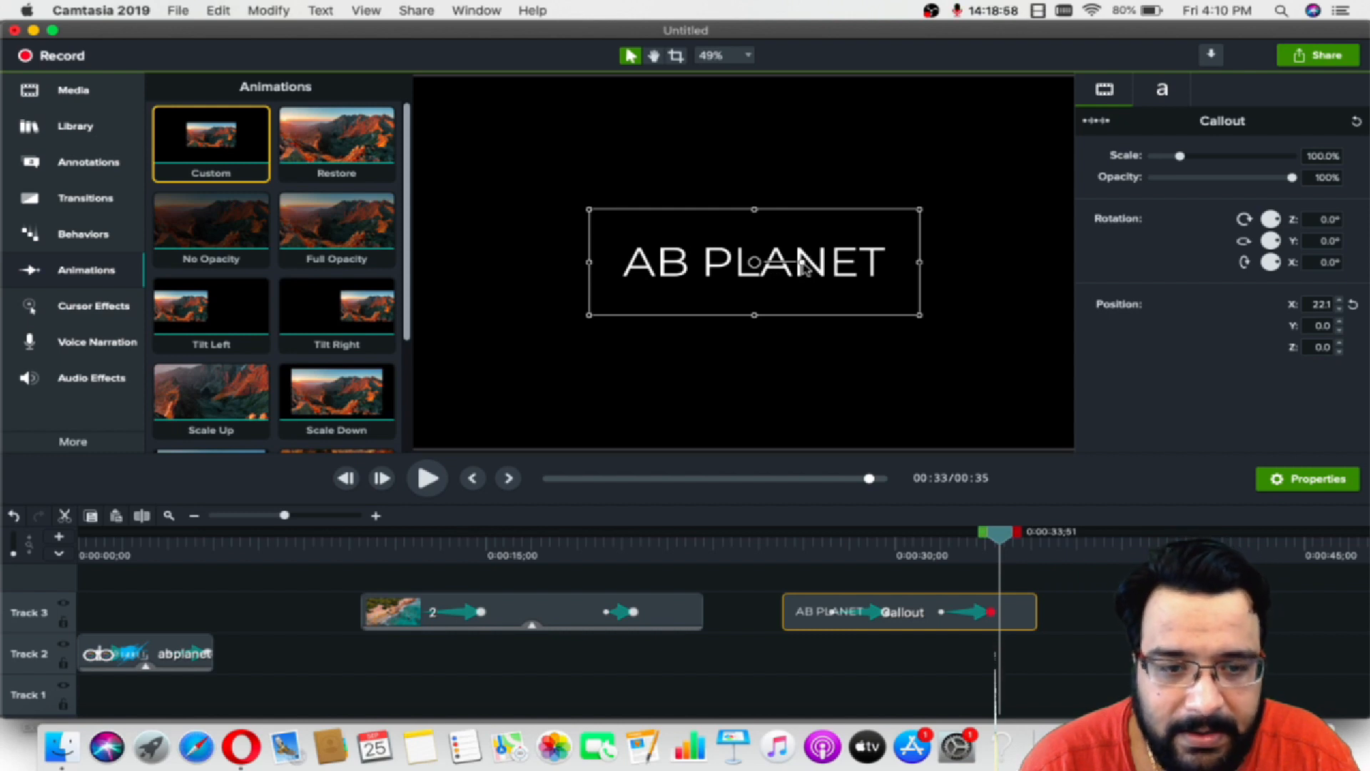
pyautogui.moveTo(804, 268); pyautogui.dragTo(758, 243)
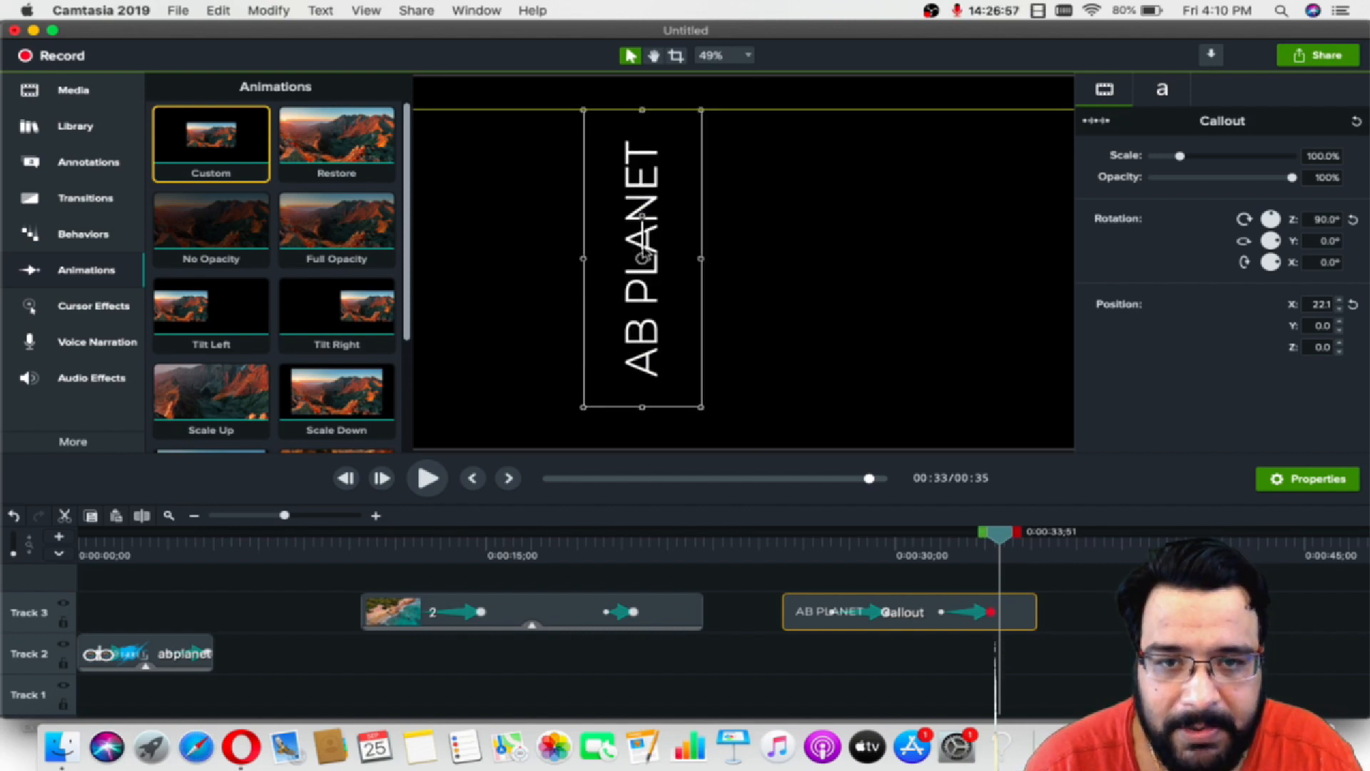
pyautogui.moveTo(642, 262); pyautogui.dragTo(493, 265)
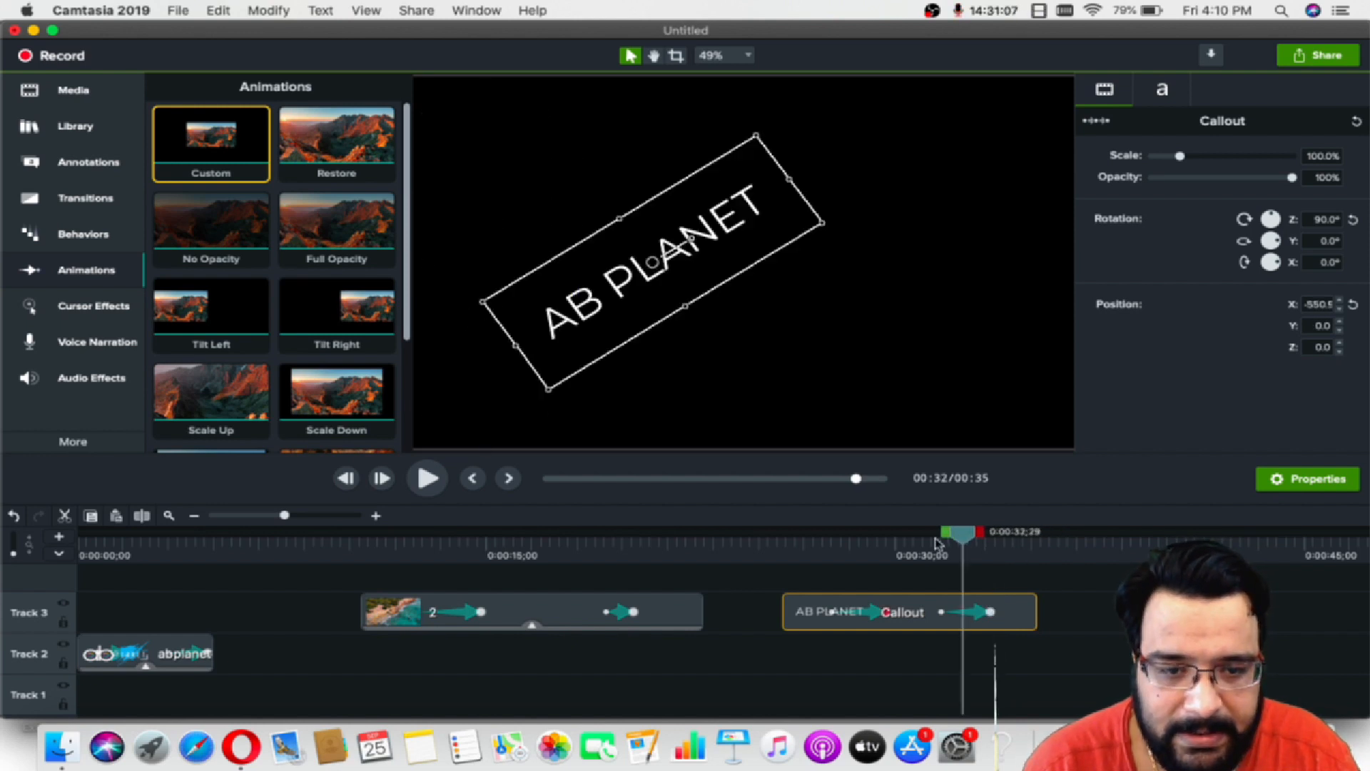
pyautogui.moveTo(949, 543); pyautogui.dragTo(996, 584)
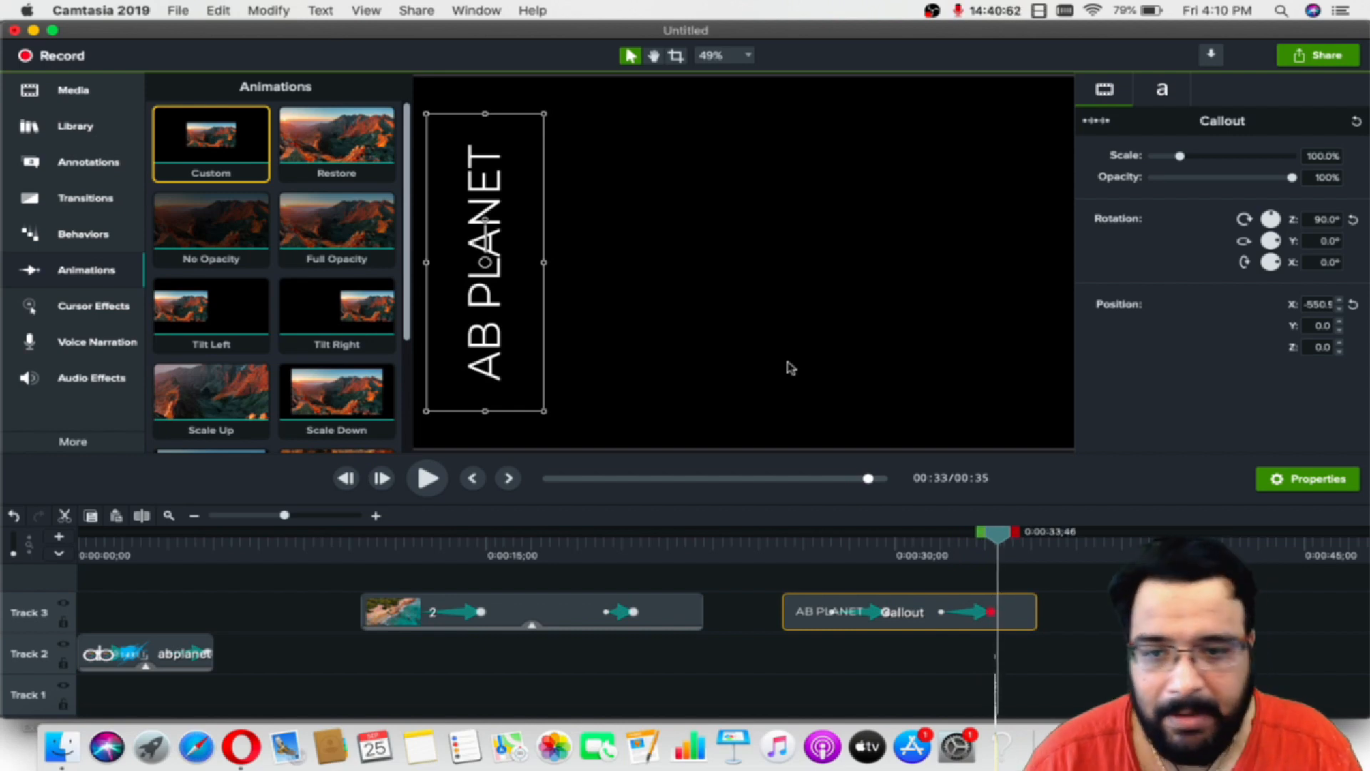
# Add a plain Basic-style text callout reading "LEARN VIDEO EDITING", enlarge it and position it at X 246.6, Y -78.3
pyautogui.click(88, 162)
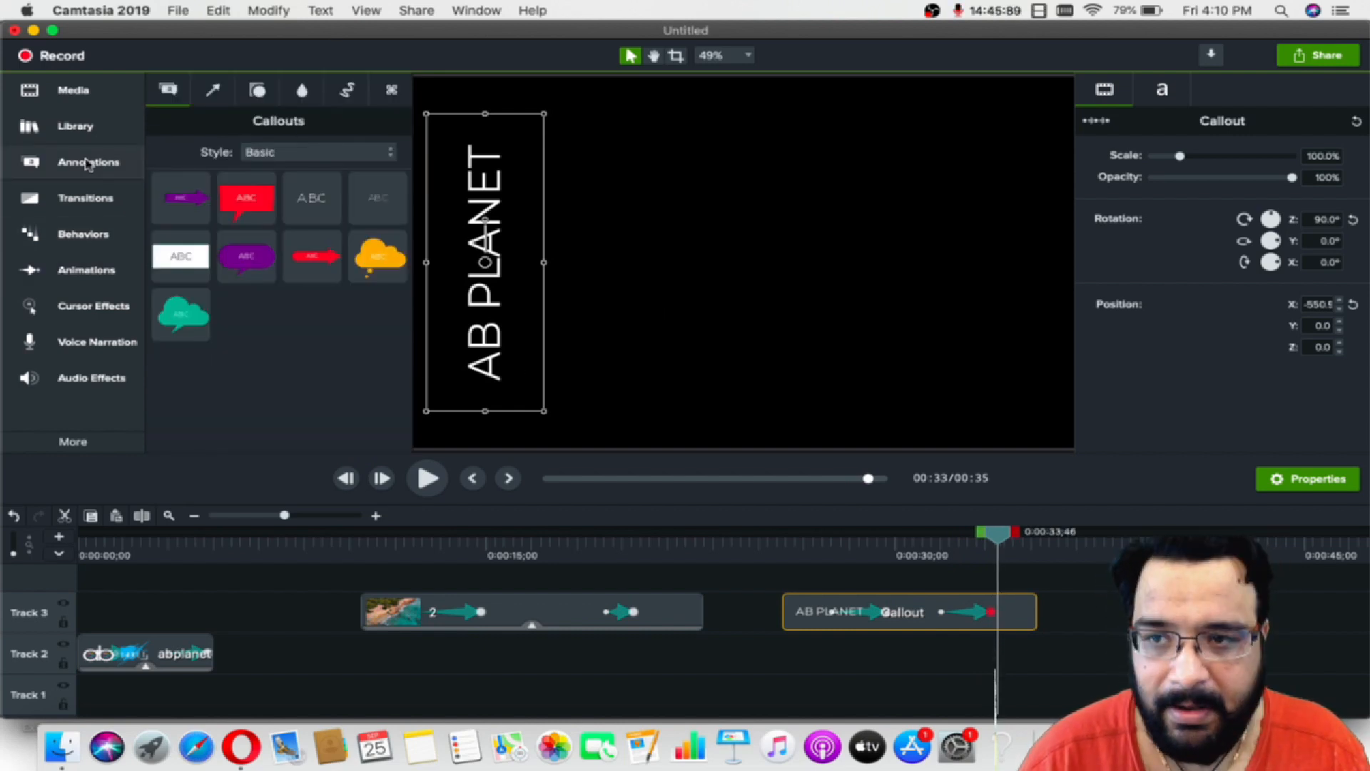
pyautogui.moveTo(325, 199); pyautogui.dragTo(776, 258)
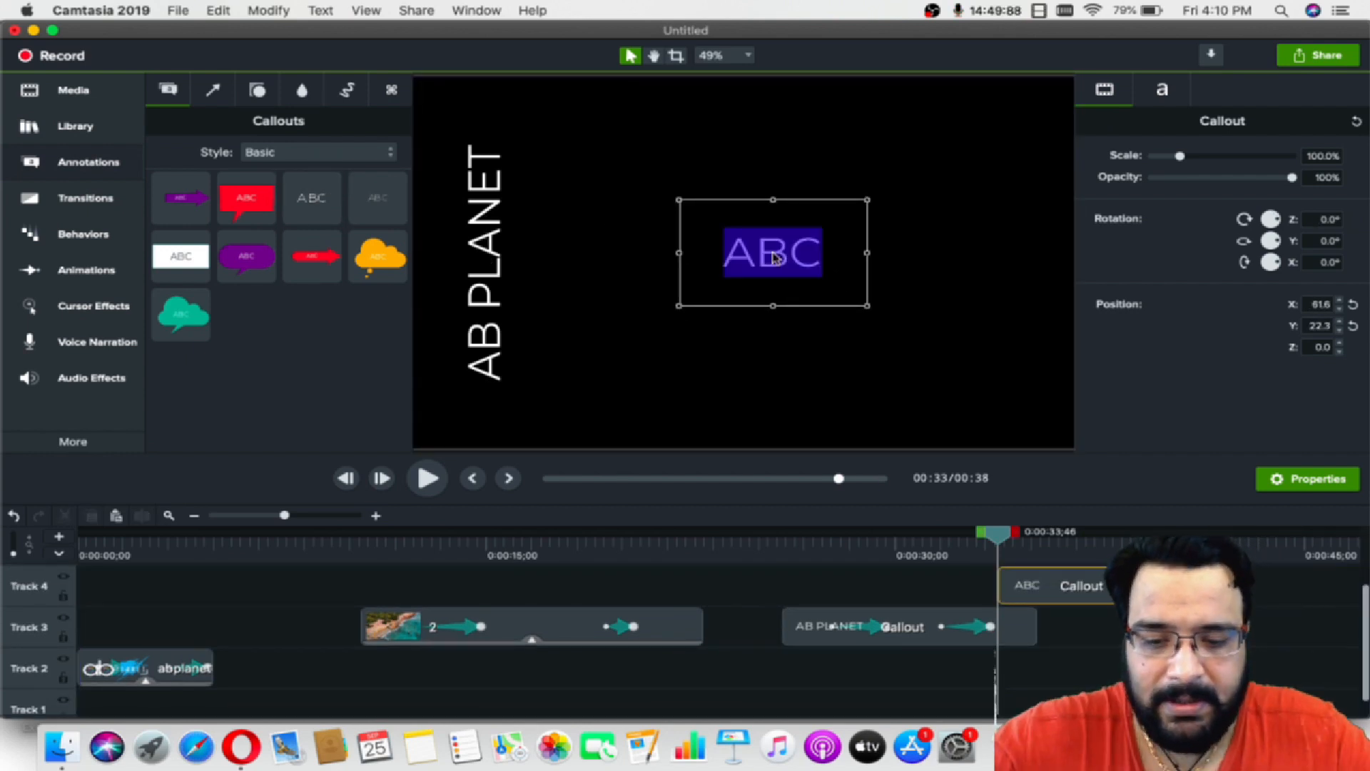
pyautogui.write('LEARN VI')
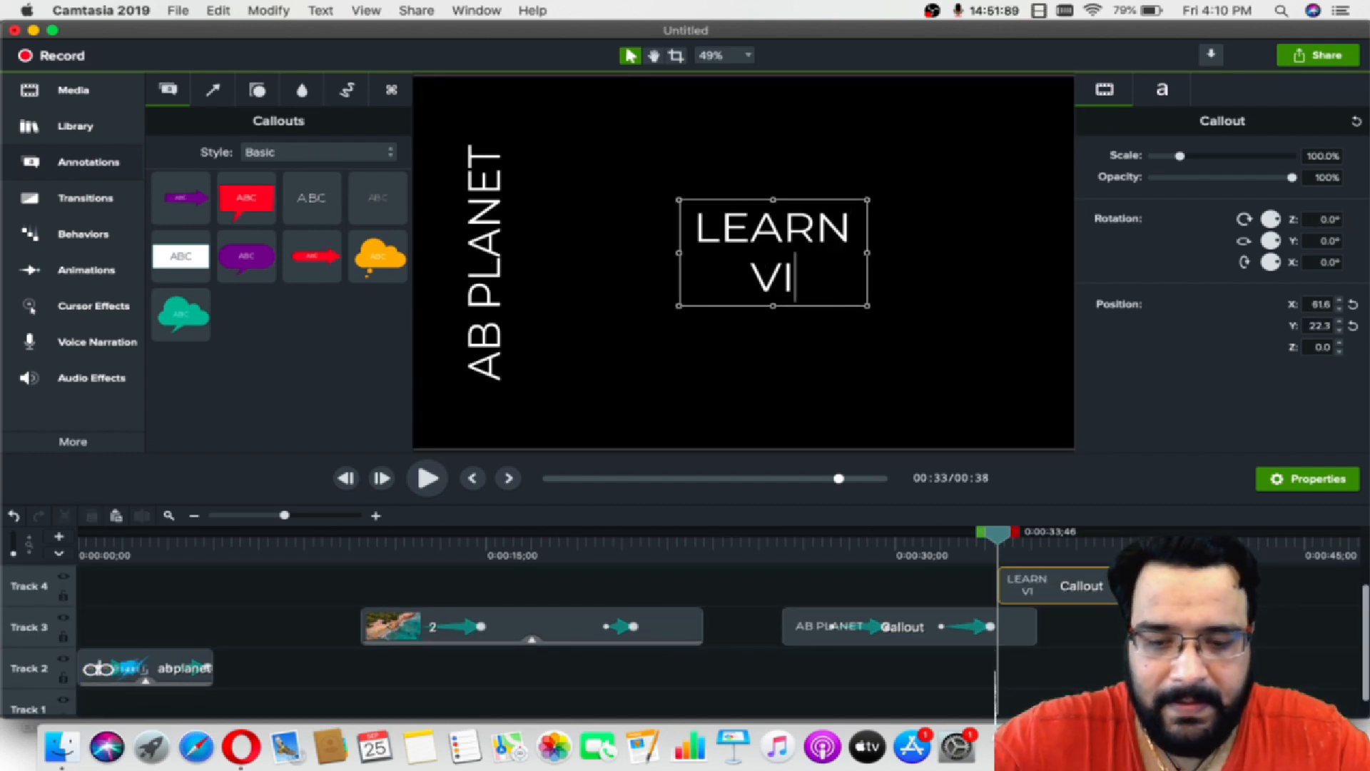
pyautogui.write('DEO E')
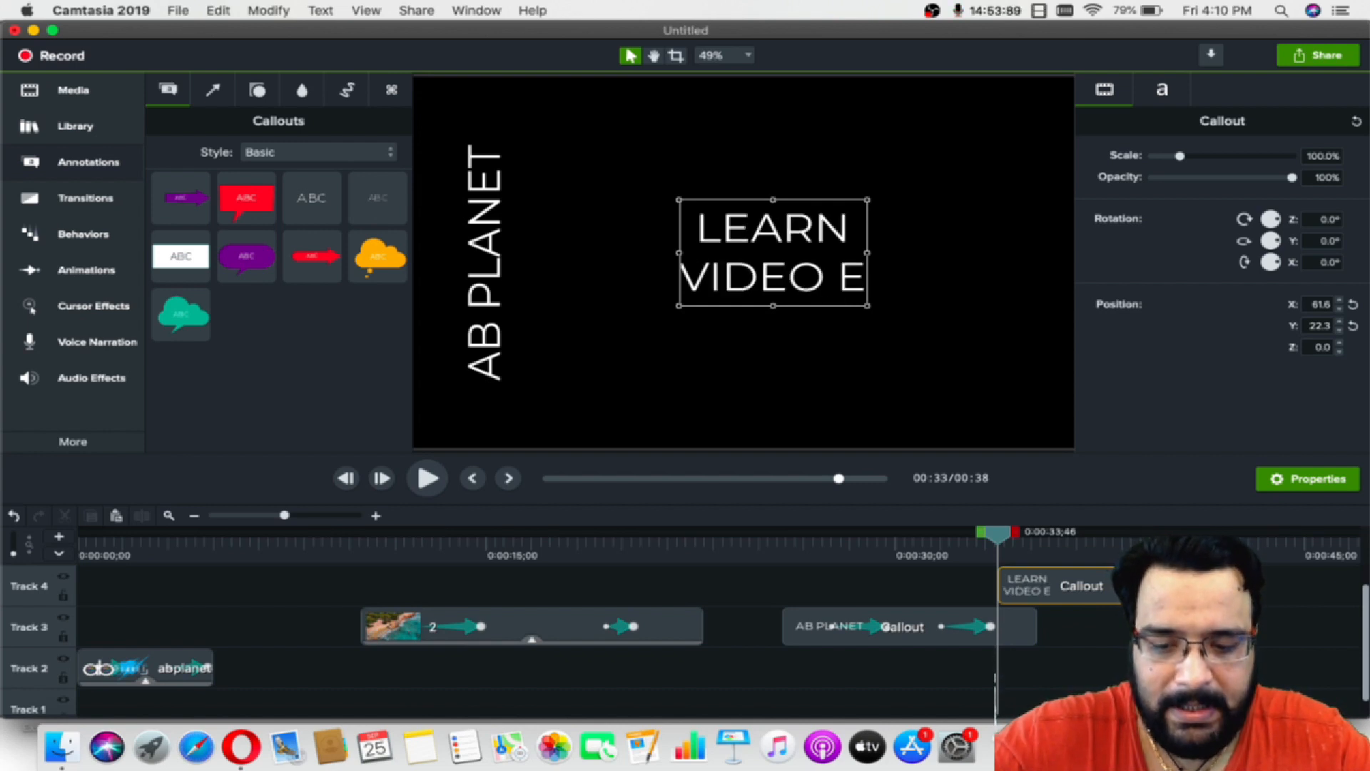
pyautogui.write('DI')
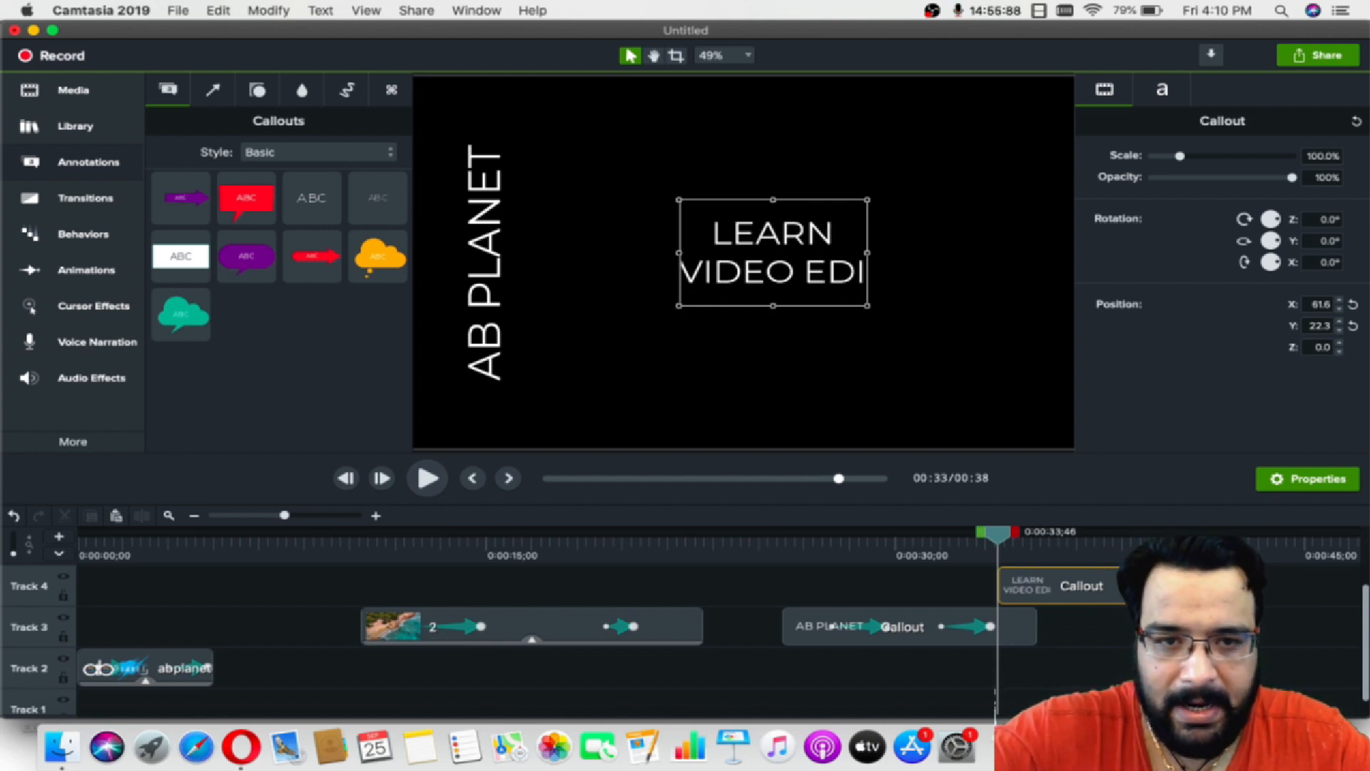
pyautogui.write('TING')
pyautogui.press('Return')
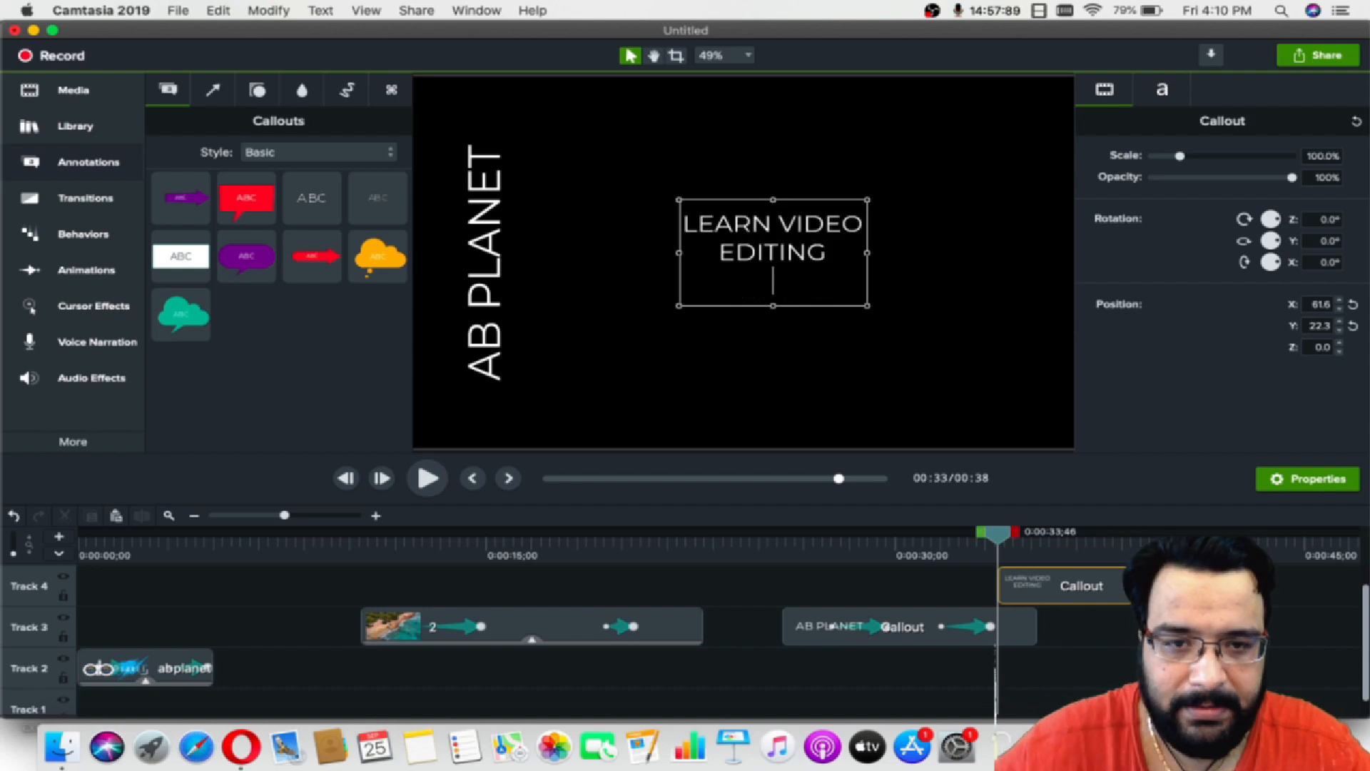
pyautogui.click(908, 336)
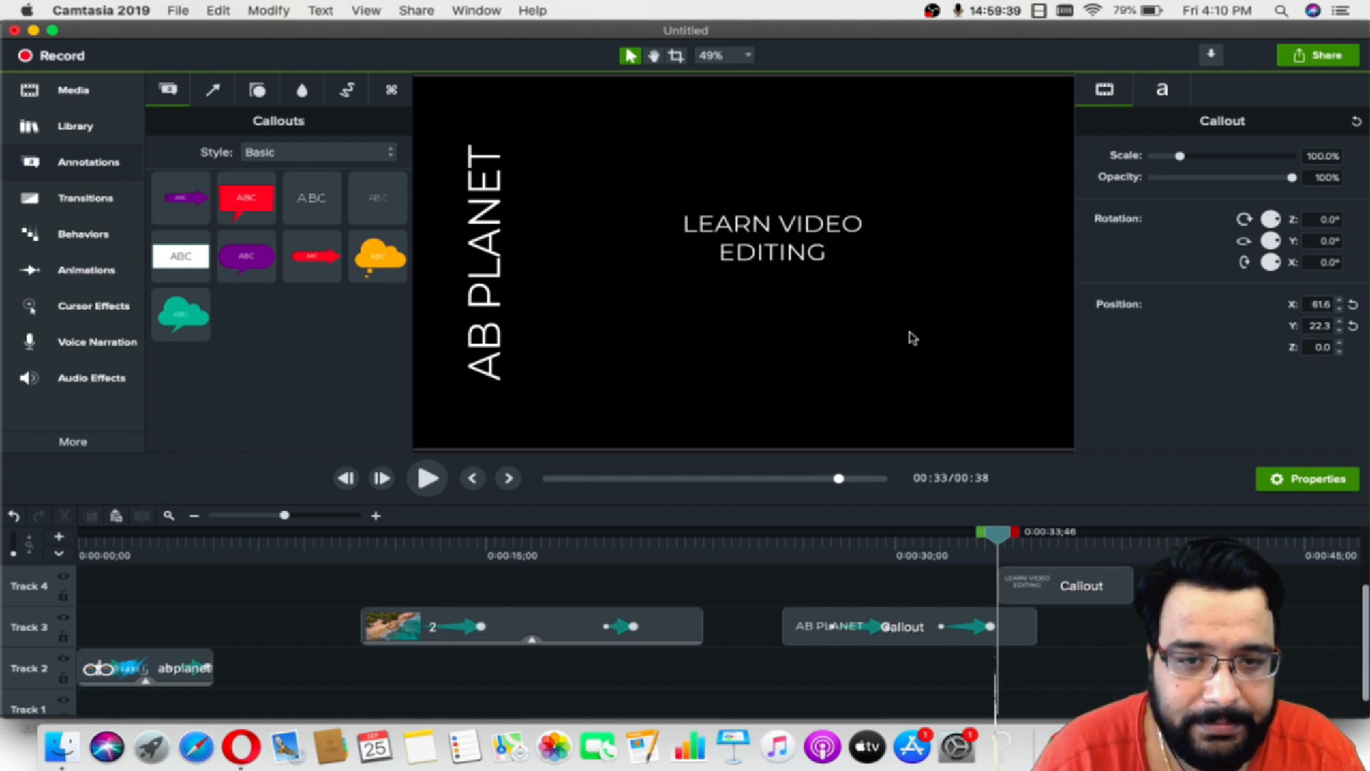
pyautogui.click(810, 232)
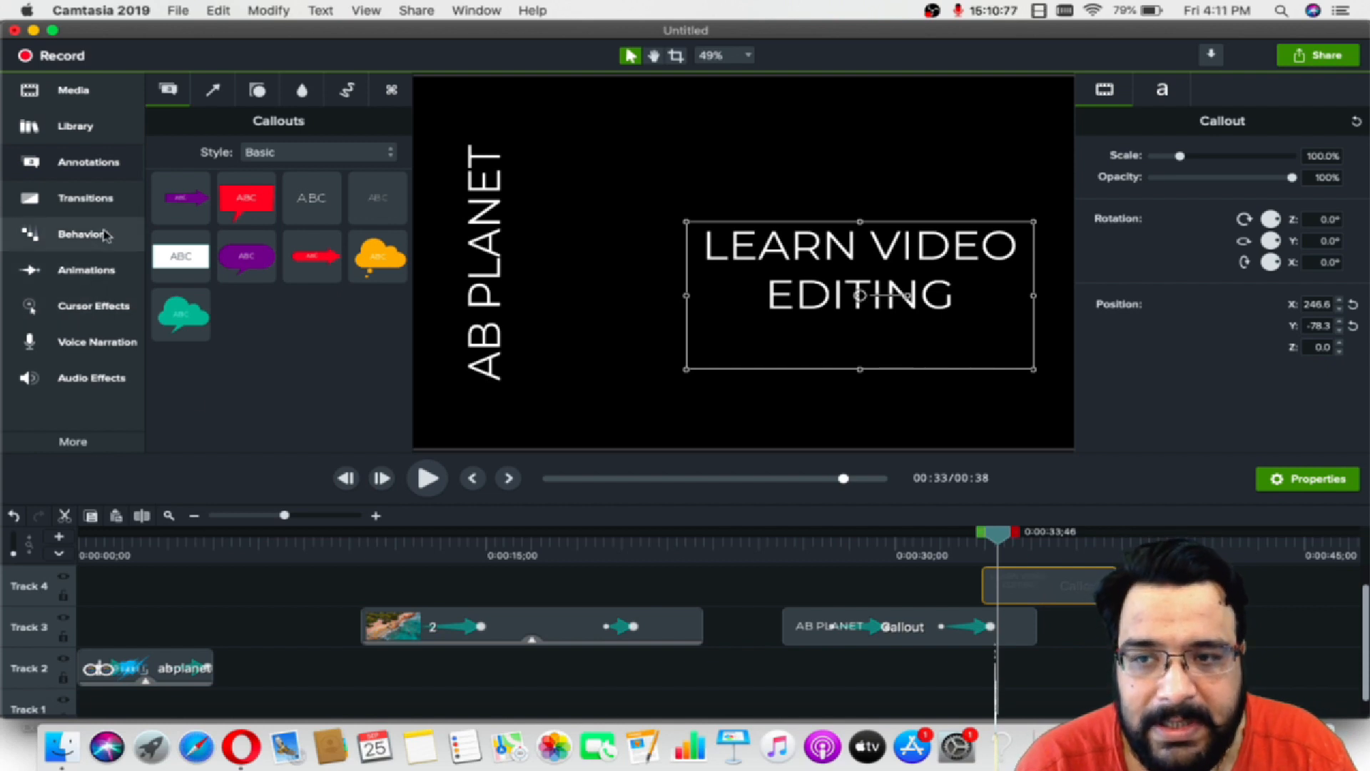
# Apply the Jump & Fall behavior to the LEARN VIDEO EDITING callout on Track 4
pyautogui.click(83, 234)
pyautogui.scroll(2, 207, 192)
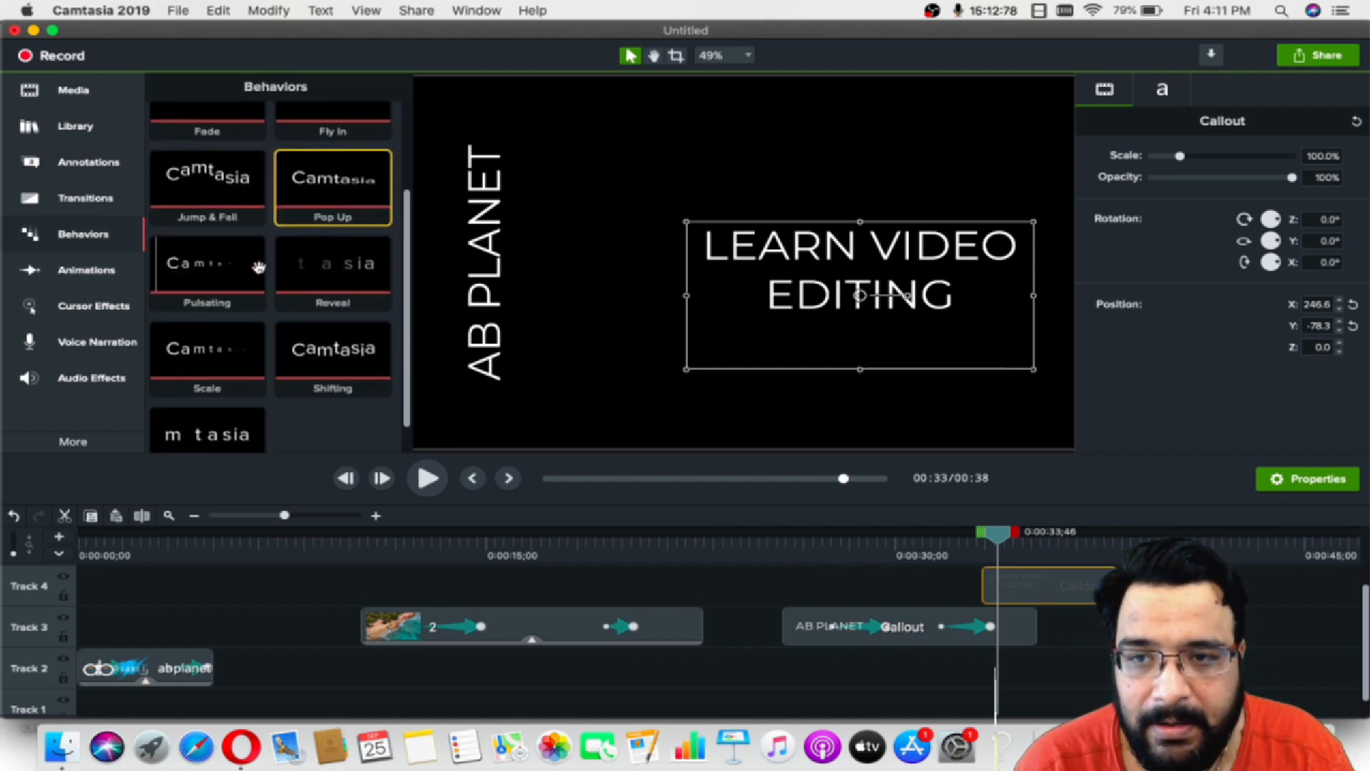
pyautogui.moveTo(214, 200); pyautogui.dragTo(1050, 582)
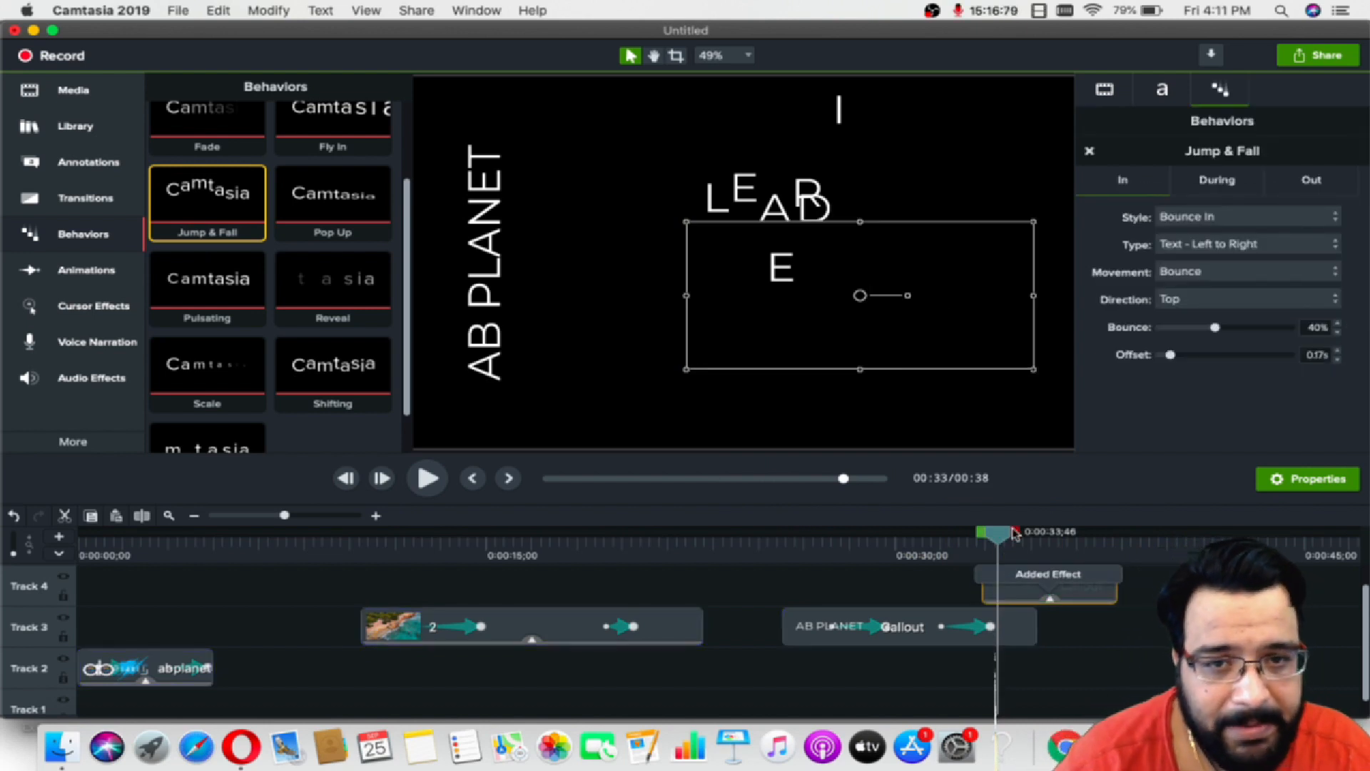
# Play back the timeline from 0:00:26;03 to preview the AB PLANET callout and the bouncing LEARN VIDEO EDITING text
pyautogui.moveTo(996, 540); pyautogui.dragTo(785, 525)
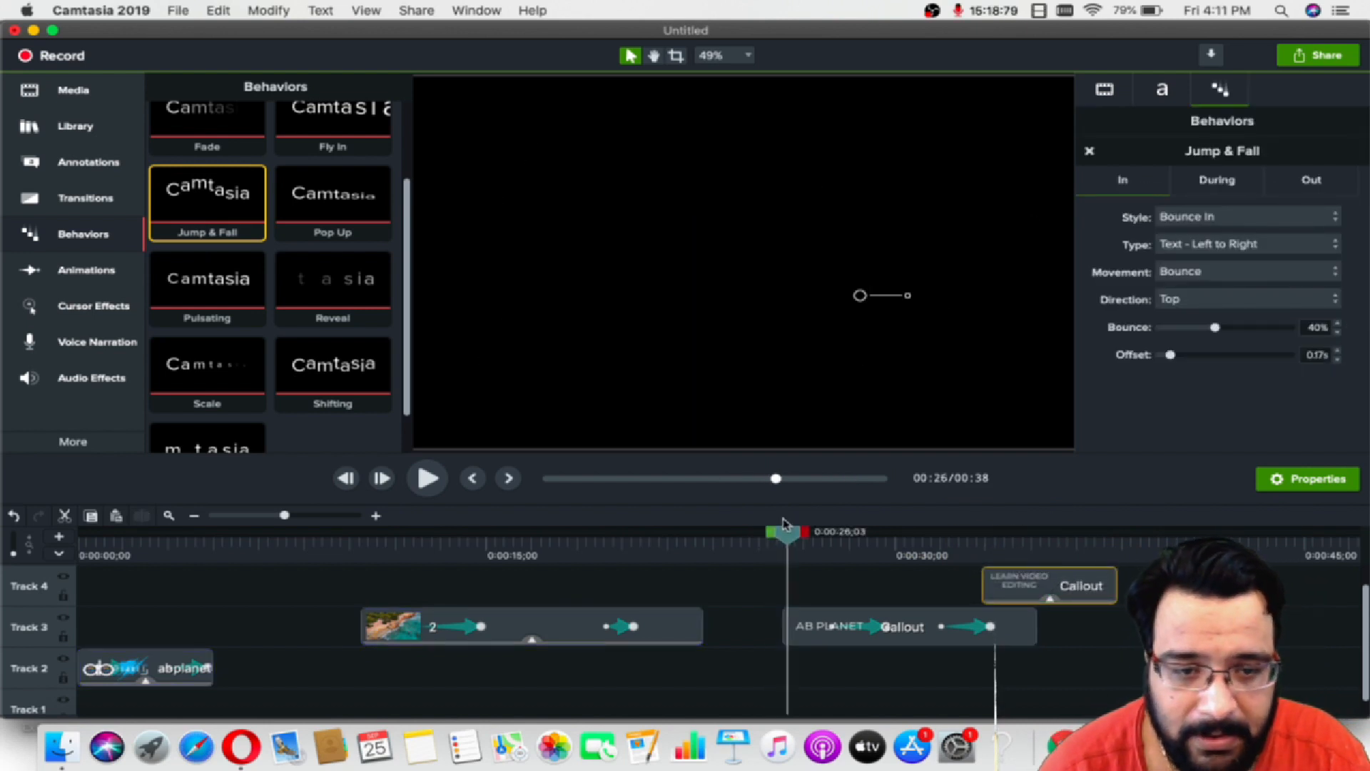
pyautogui.click(414, 472)
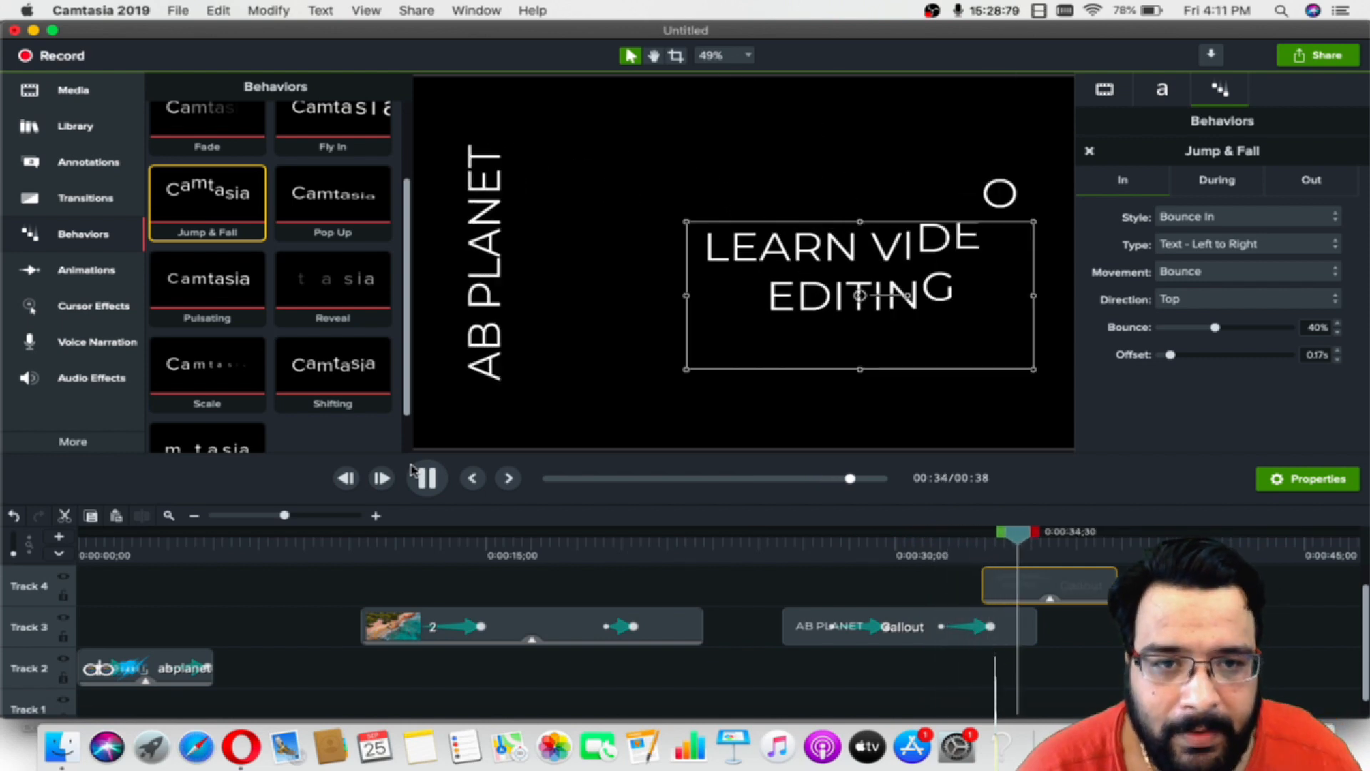
pyautogui.click(568, 335)
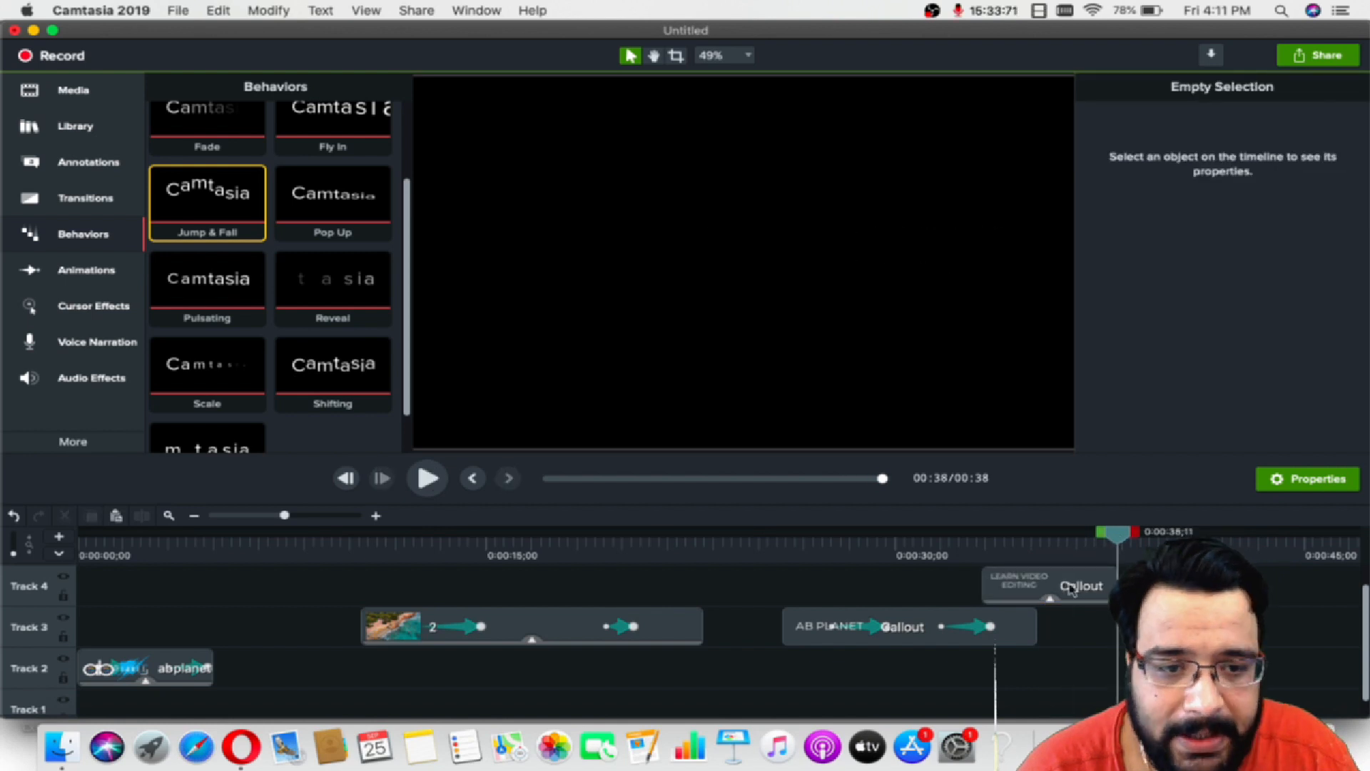
# Add a Custom animation in the middle of the LEARN VIDEO EDITING callout
pyautogui.click(1070, 588)
pyautogui.click(44, 270)
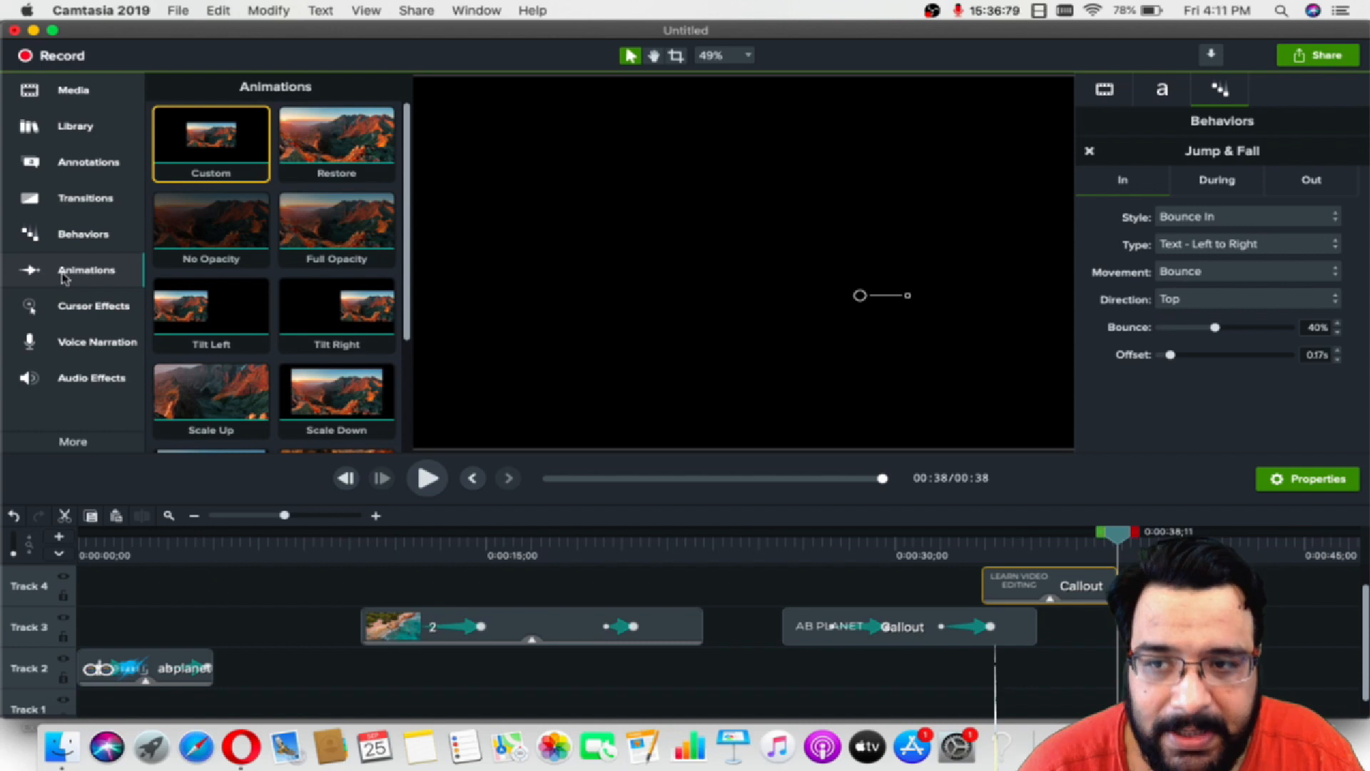
pyautogui.moveTo(211, 139); pyautogui.dragTo(1079, 584)
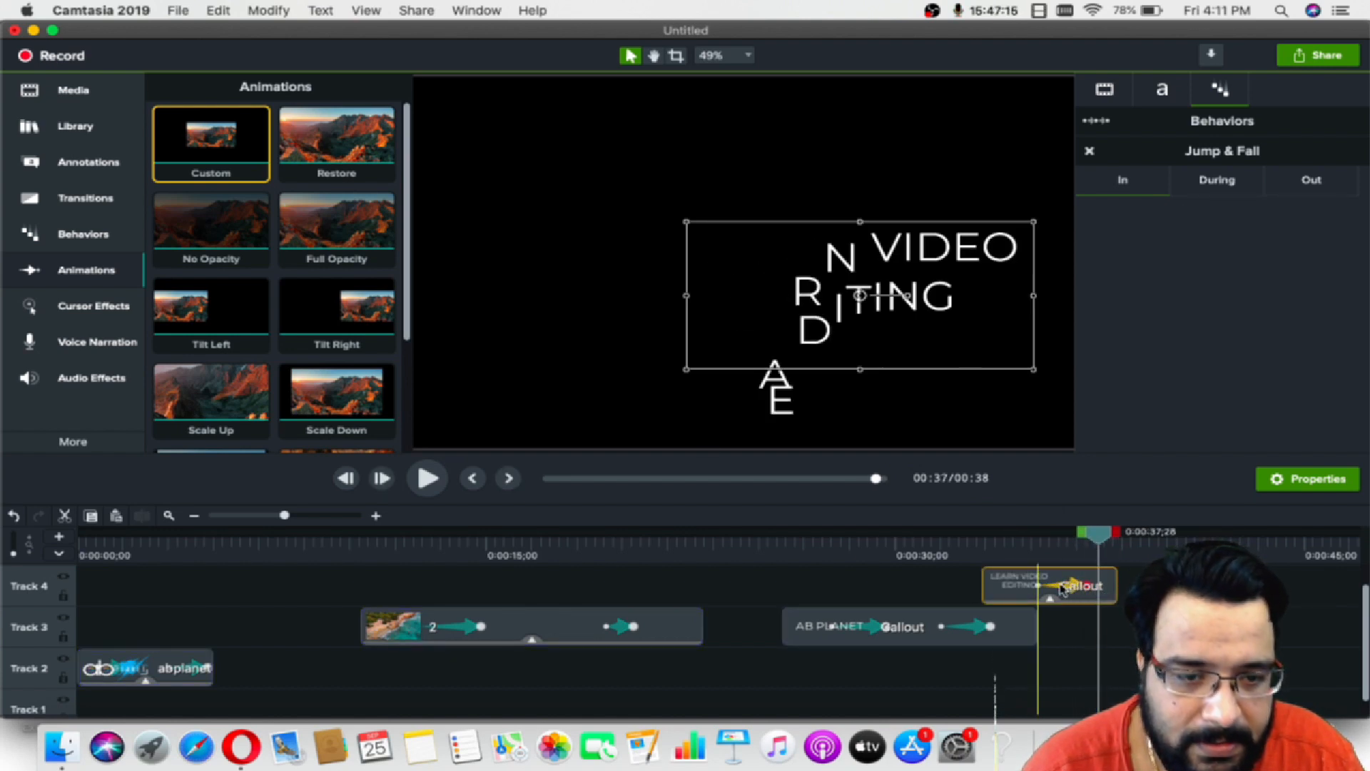
# At 0:00:36;43, set the LEARN VIDEO EDITING callout's Y rotation to 360°, turn it a quarter turn clockwise and move it left of the canvas centre
pyautogui.click(1068, 535)
pyautogui.moveTo(1068, 535); pyautogui.dragTo(1078, 534)
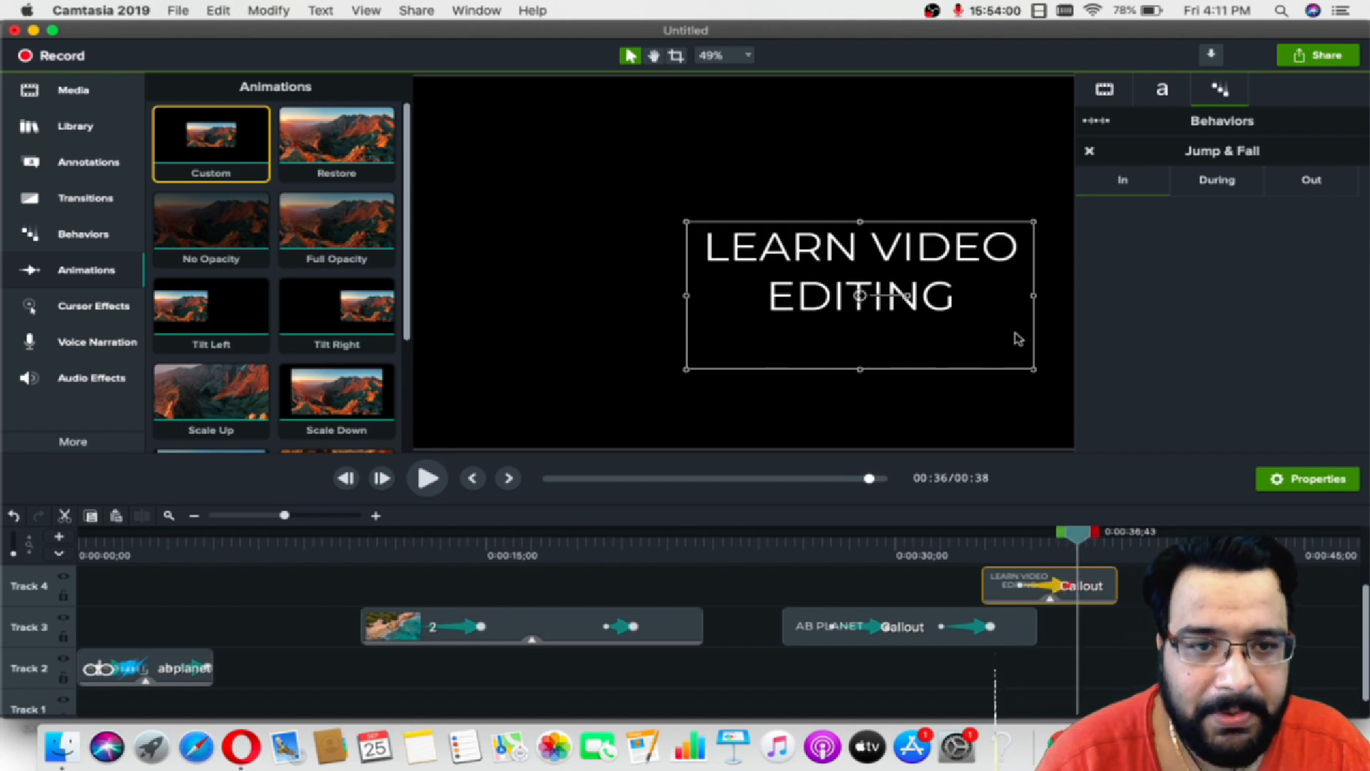
pyautogui.click(1099, 94)
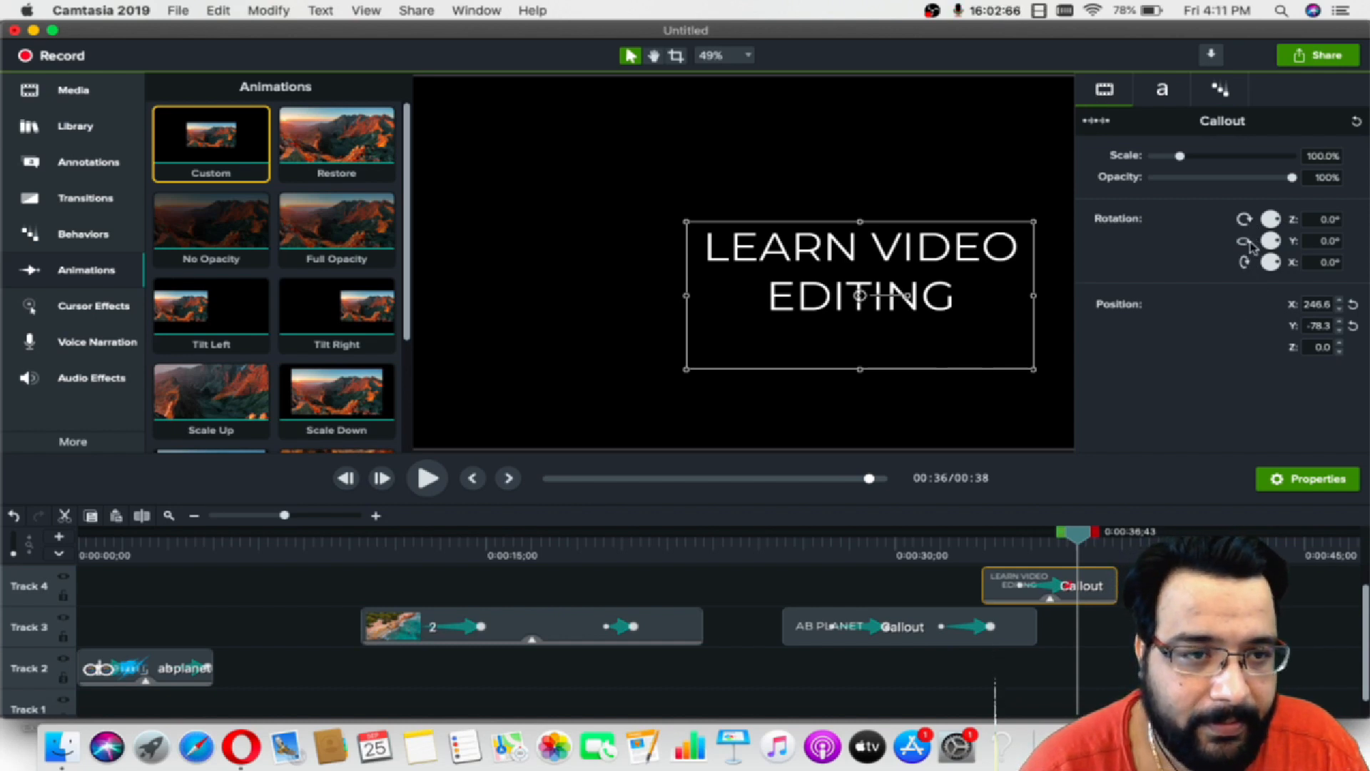
pyautogui.moveTo(1266, 245); pyautogui.dragTo(1295, 246)
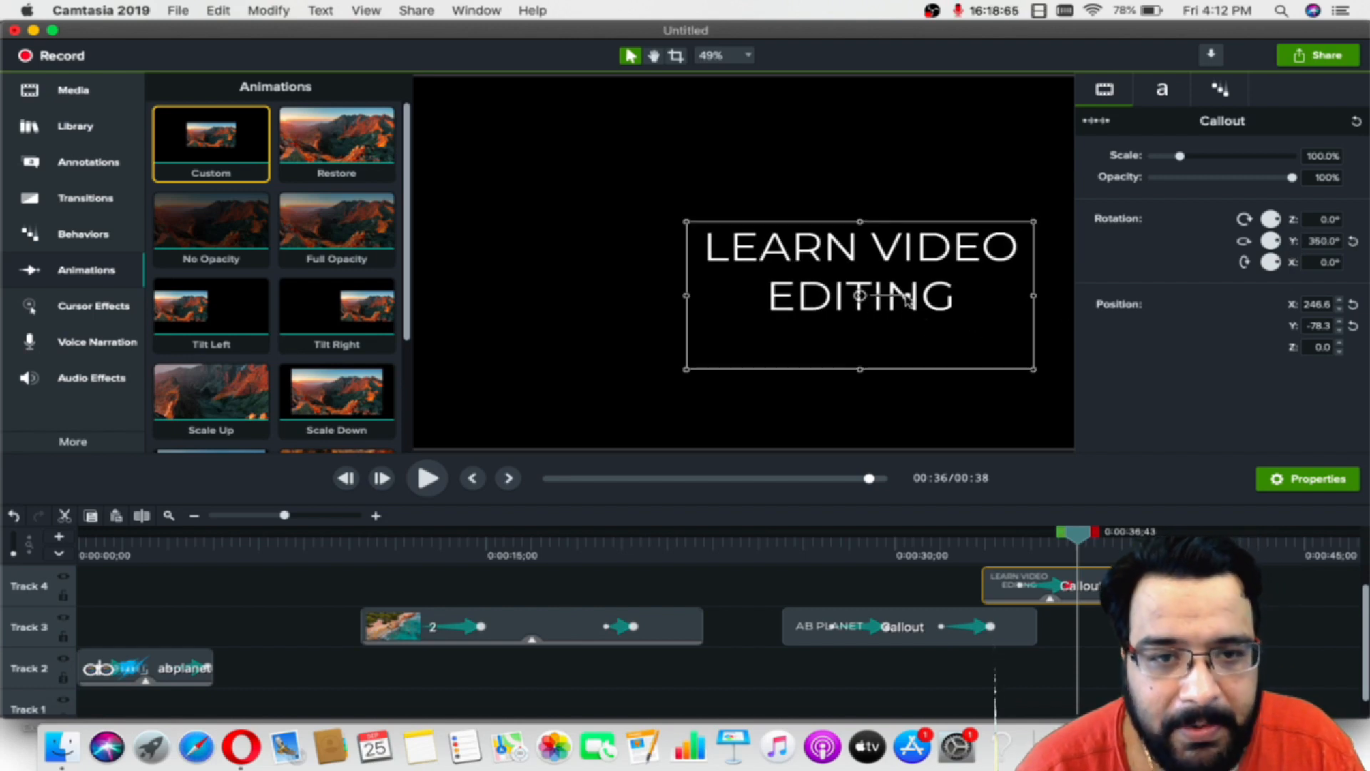
pyautogui.moveTo(906, 300); pyautogui.dragTo(572, 313)
pyautogui.click(894, 347)
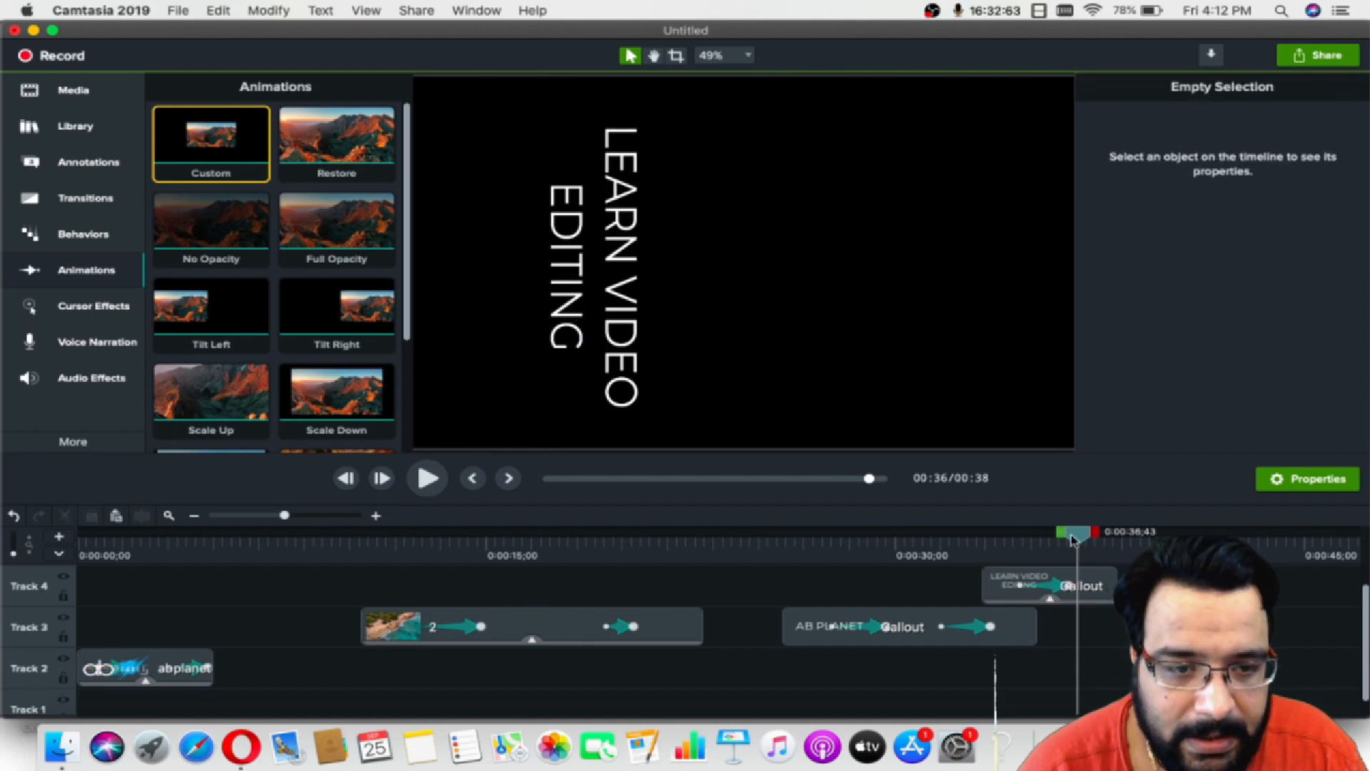
# Play back both callouts from 0:00:26;12 and return the playhead to 0:00:37;01 to review the rotated text
pyautogui.moveTo(1078, 537); pyautogui.dragTo(790, 535)
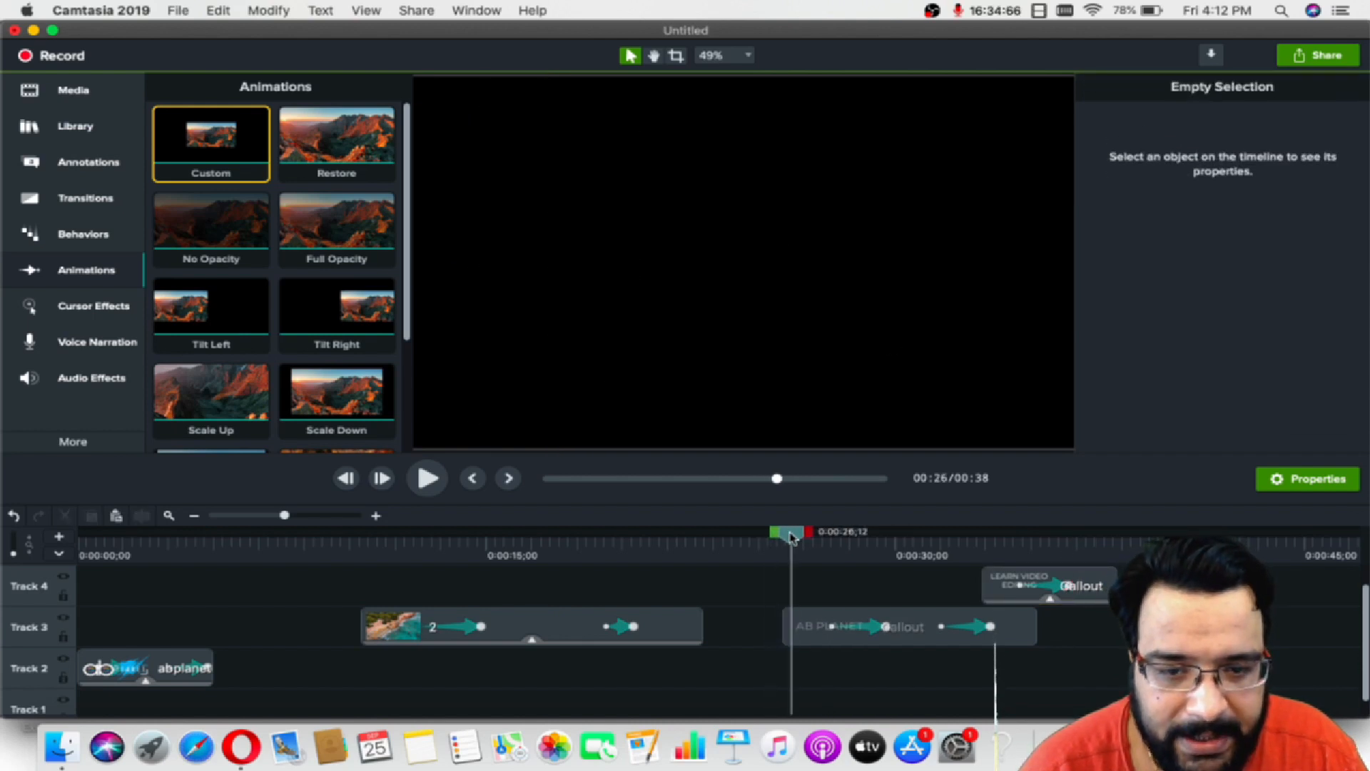
pyautogui.click(441, 473)
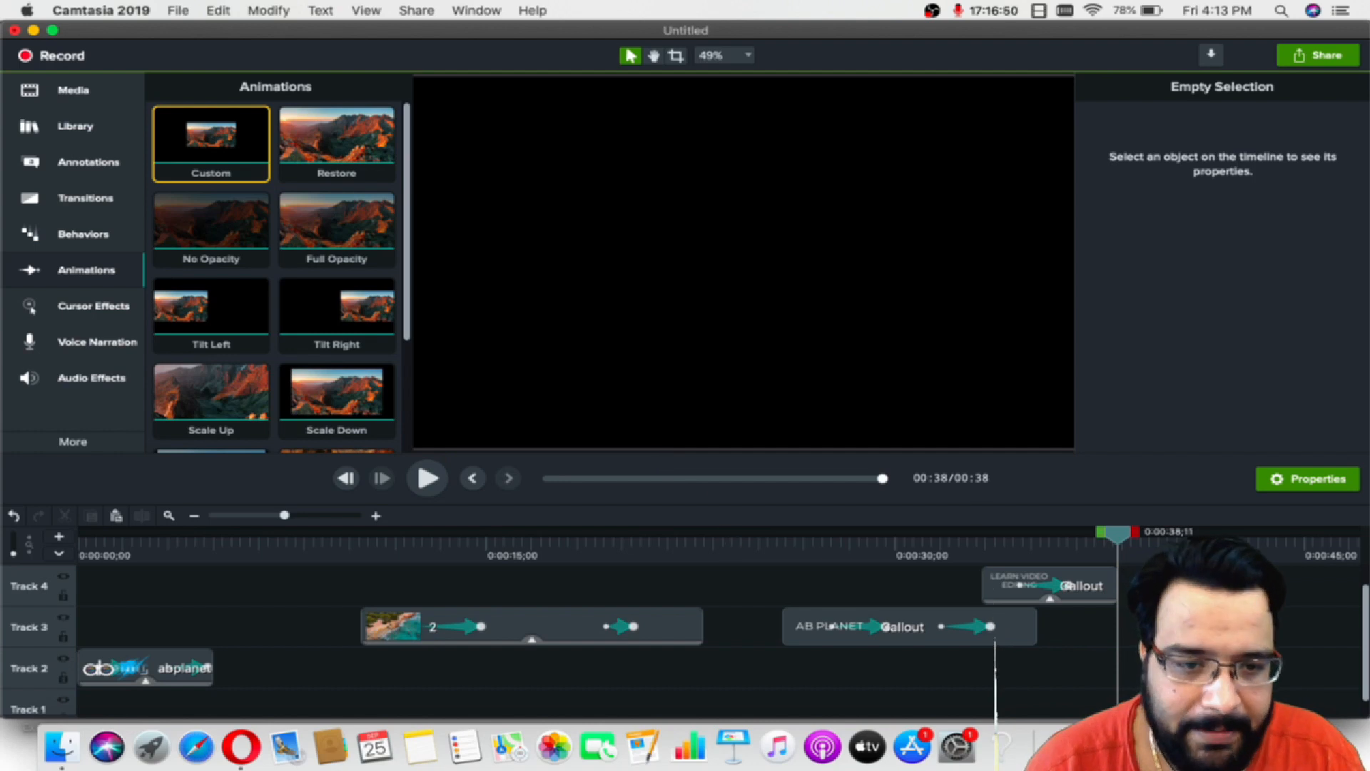
pyautogui.moveTo(1122, 540); pyautogui.dragTo(1081, 538)
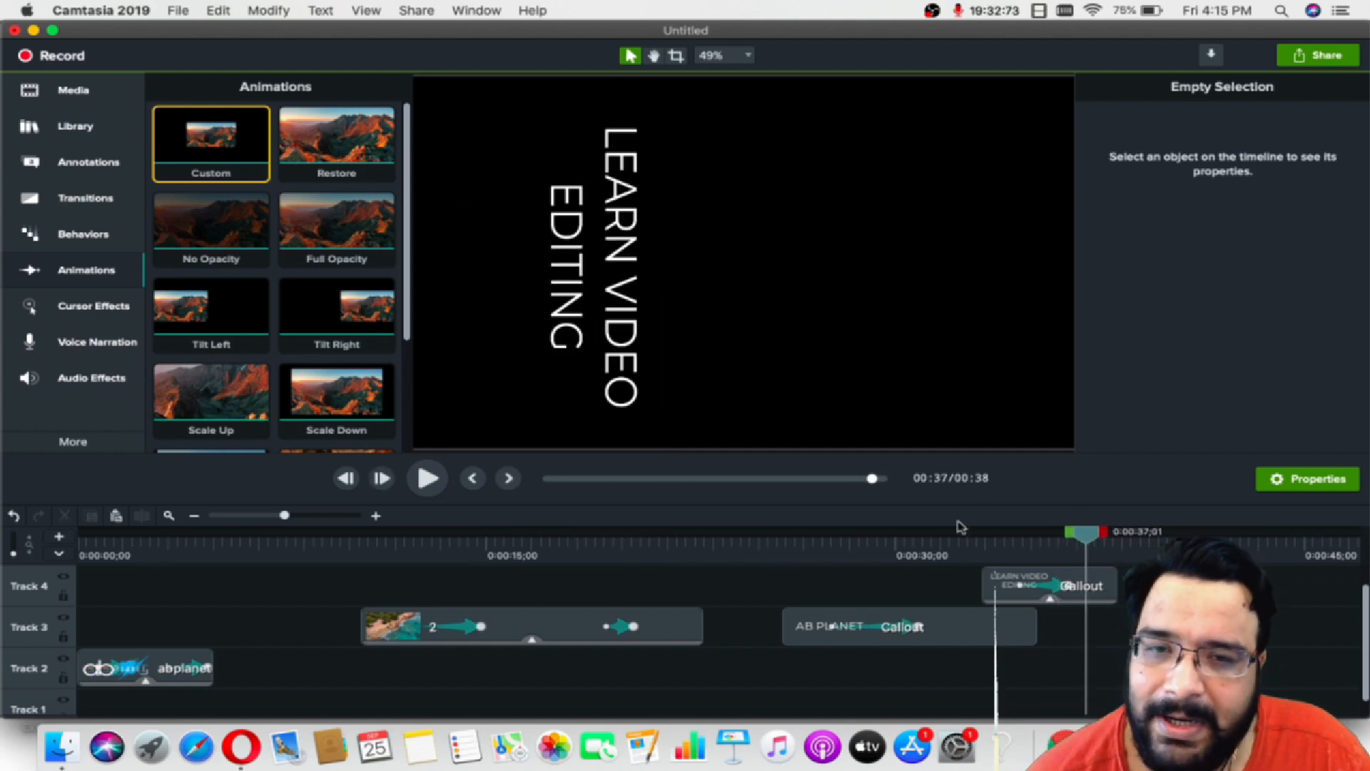